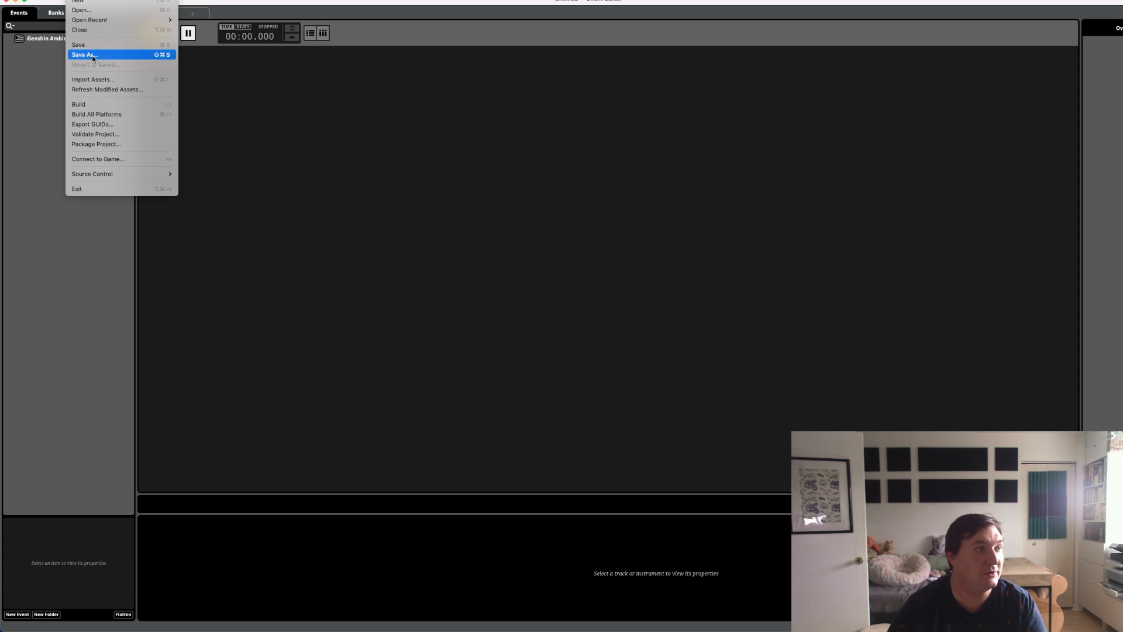
- Save the project to the Desktop under the name AAMP_AK_Project1_Fmod_Session
left_click(85, 55)
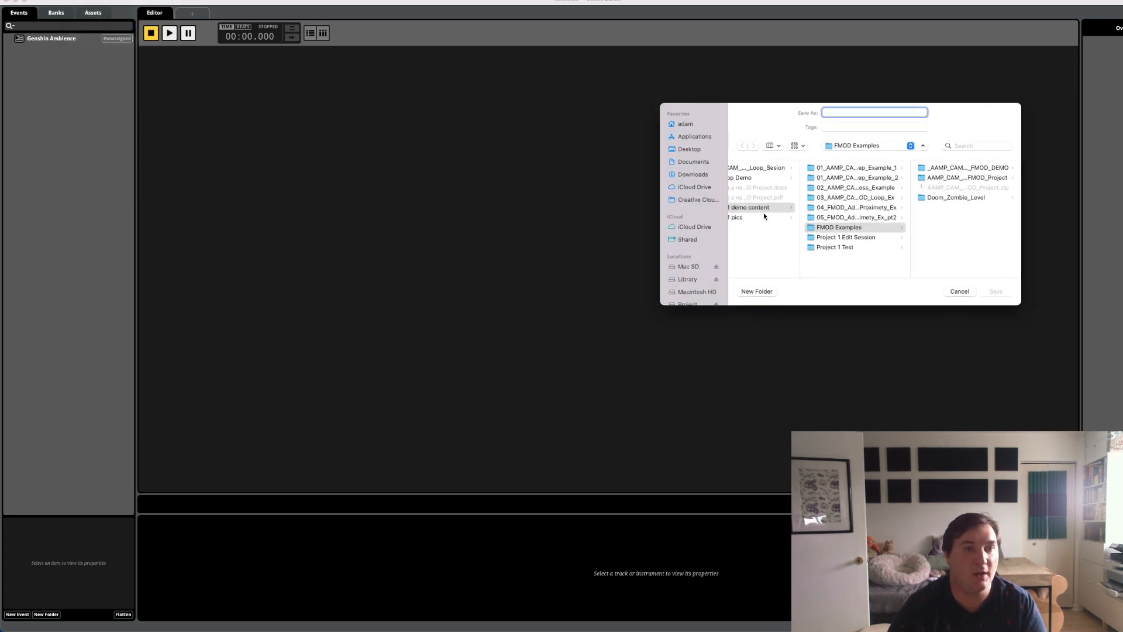
left_click(689, 150)
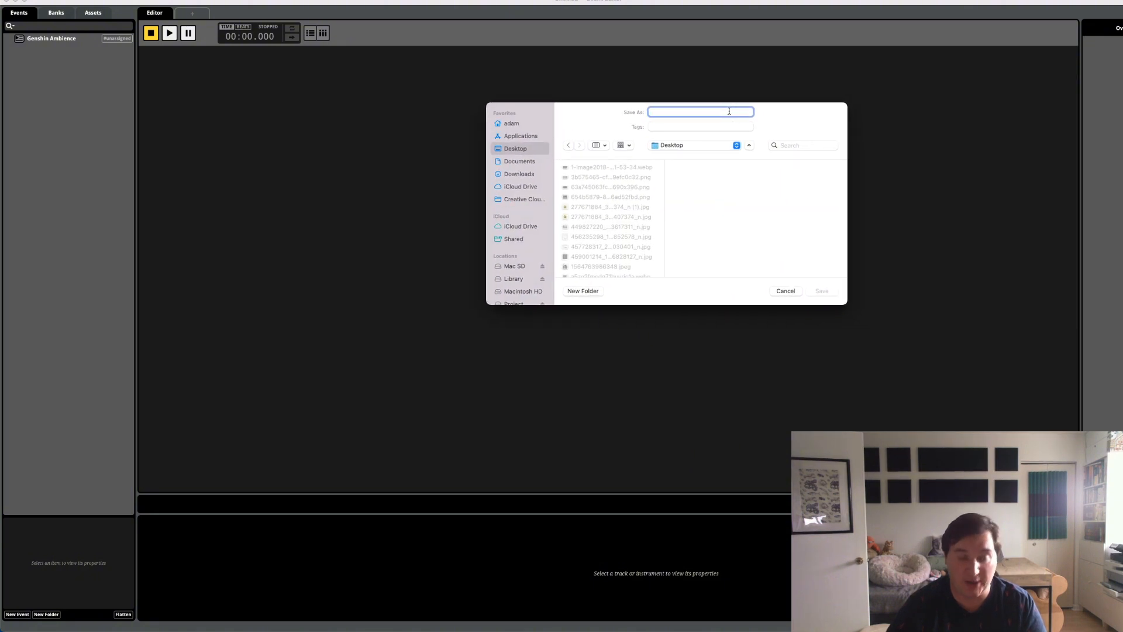
type("AA")
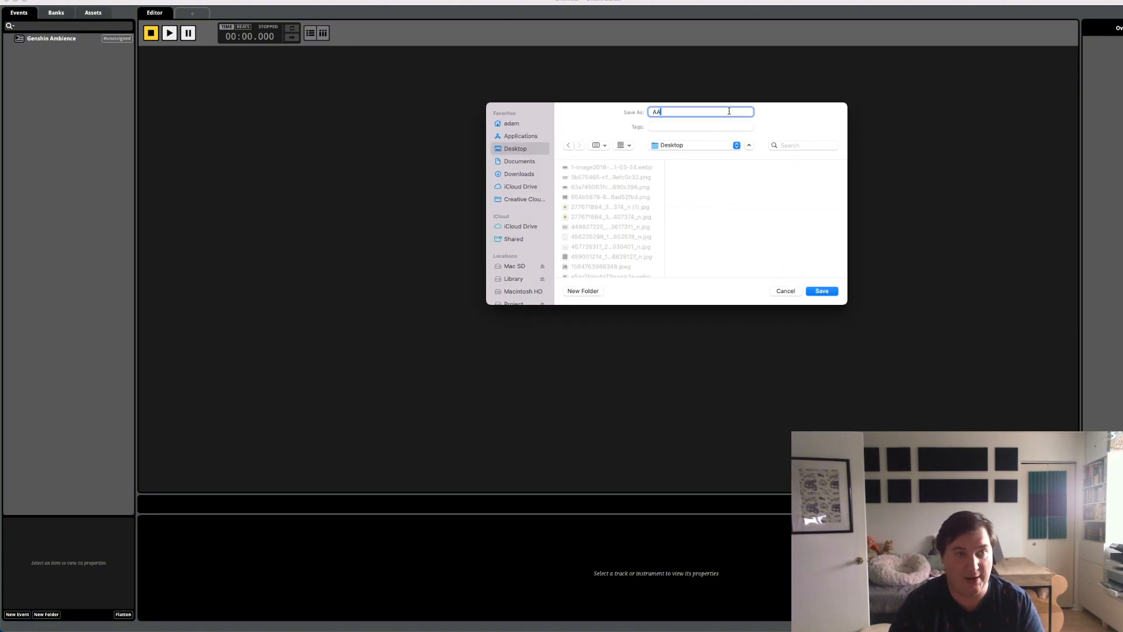
type("MP_AK")
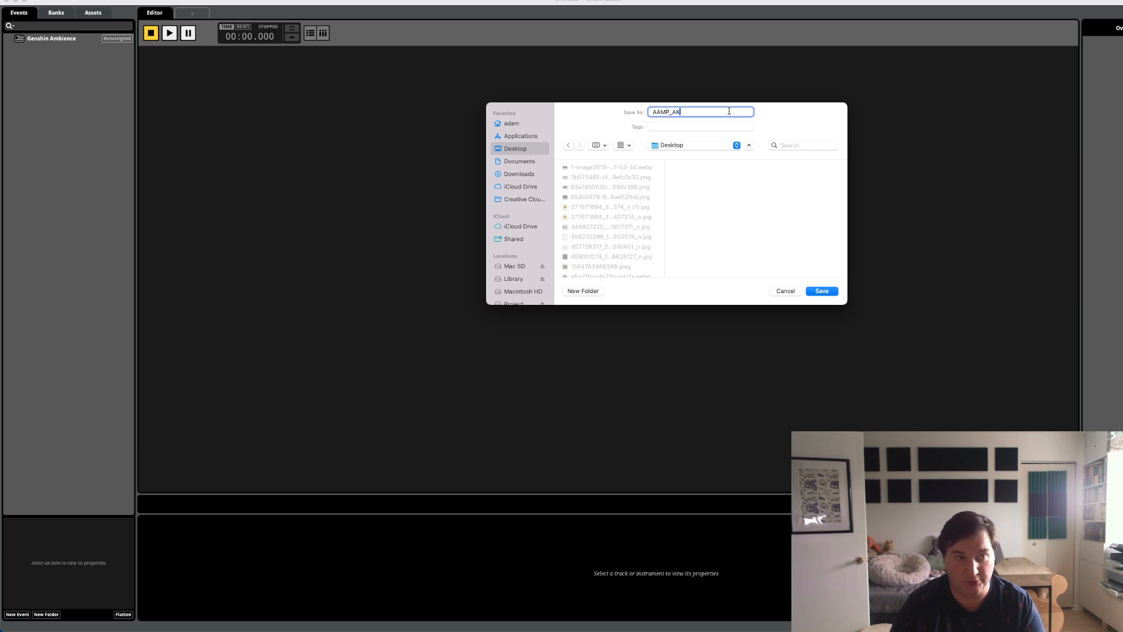
type("_")
type("Proj")
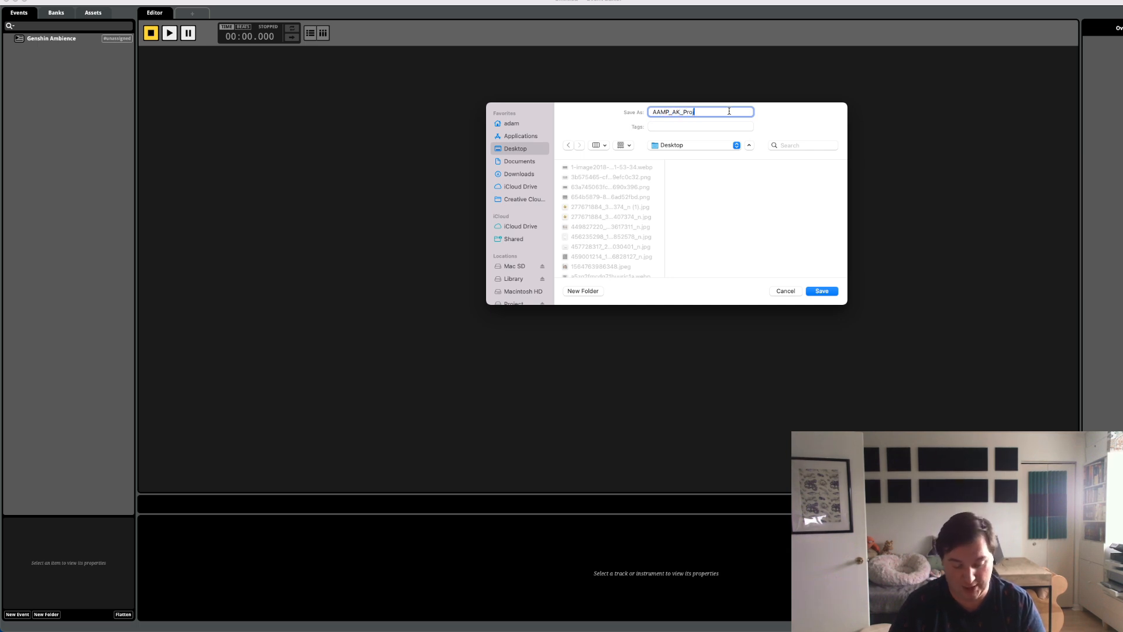
type("ect1_Fmod_")
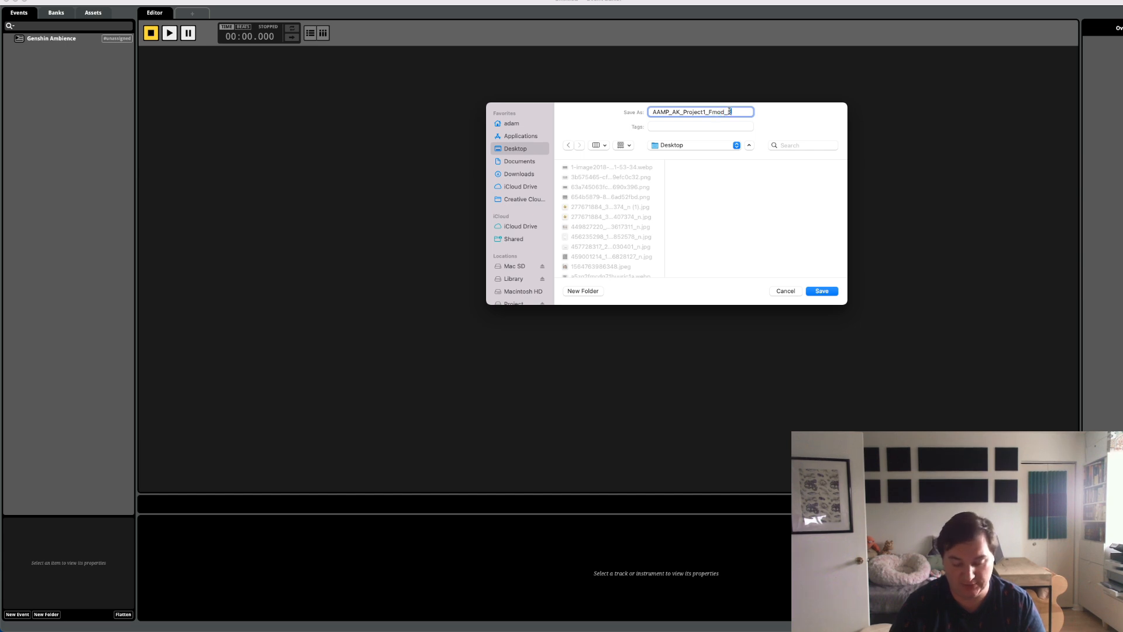
type("Session")
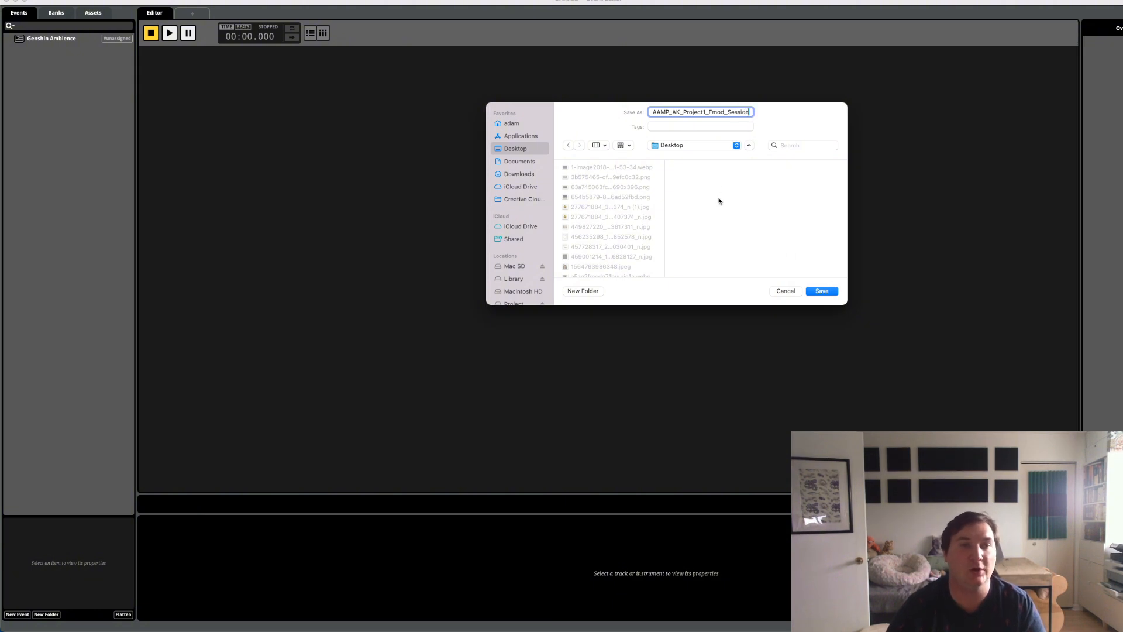
left_click(816, 291)
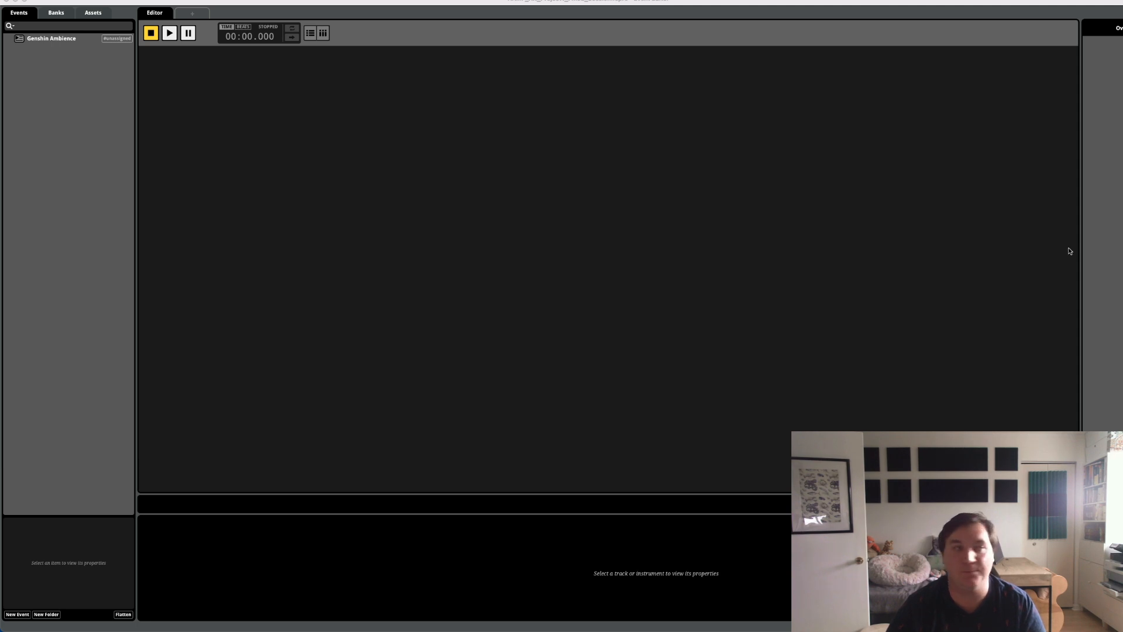
- Open the Genshin Ambience event and show the project's audio assets
left_click(76, 40)
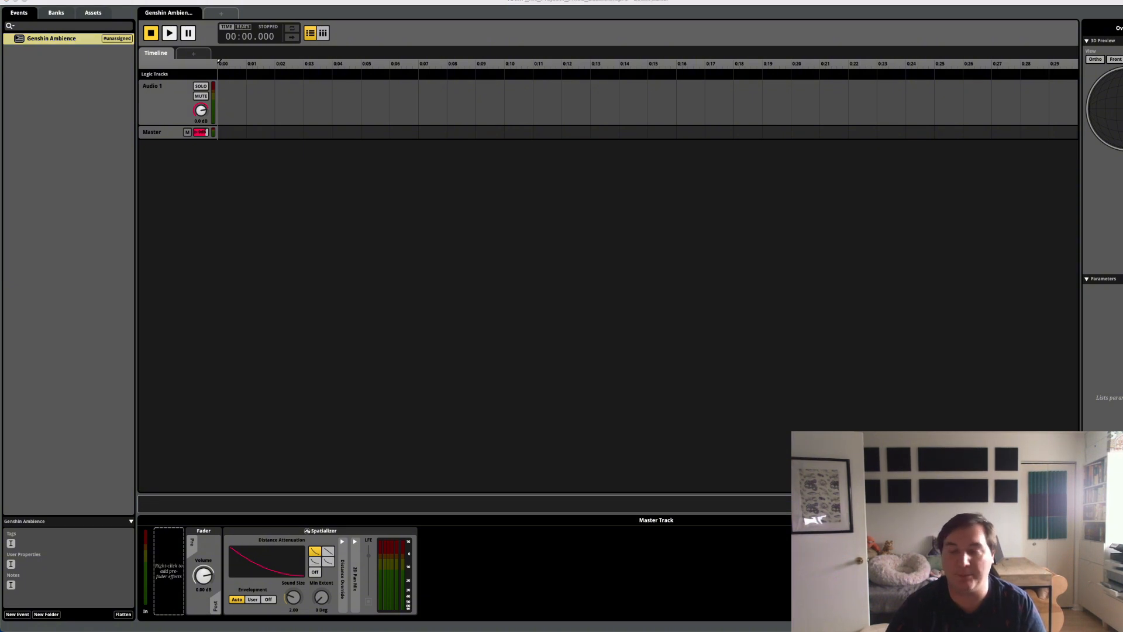
left_click(93, 13)
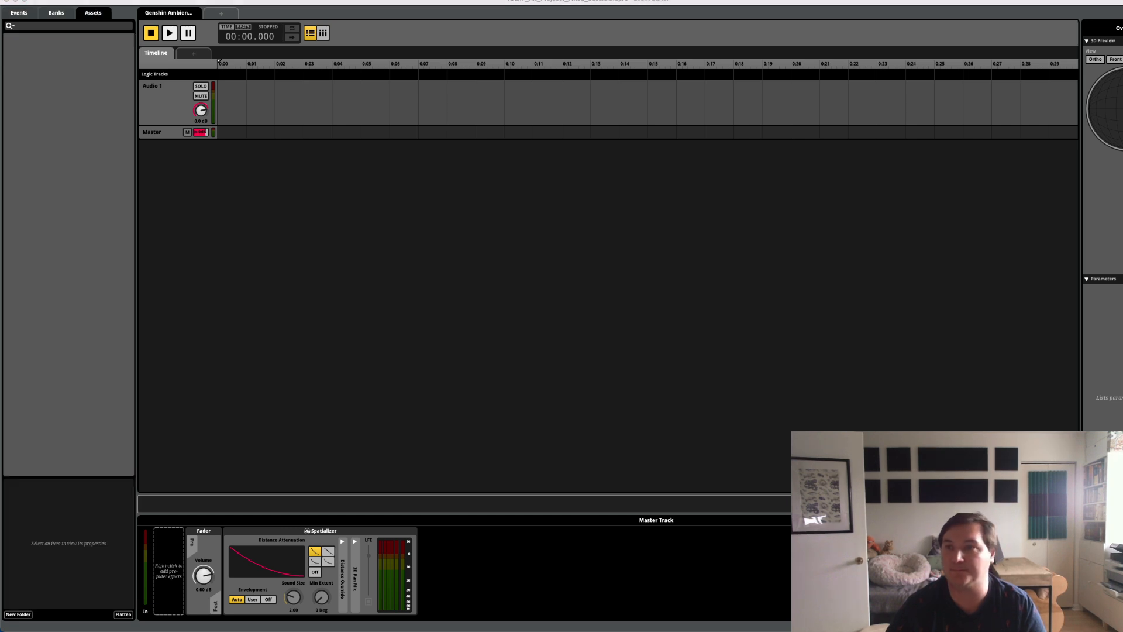
- Switch to Finder and import the Loops and Random SFX folders from the AAMP_AK_Project1c_Fmod Assets folder into the project's assets
key("super+Tab")
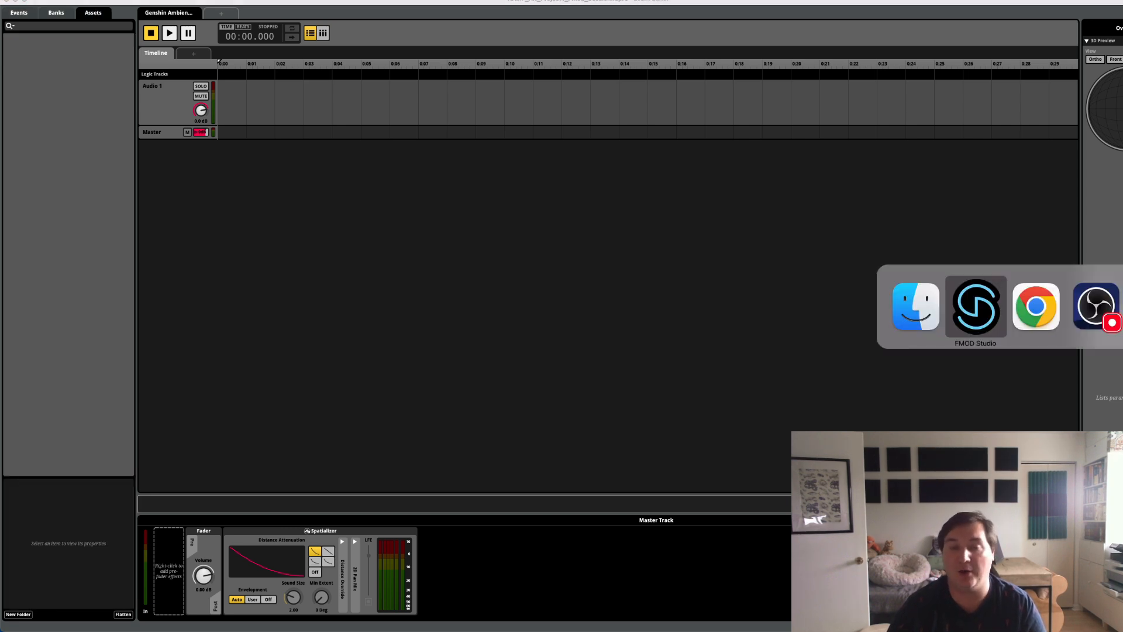
key("super+Tab")
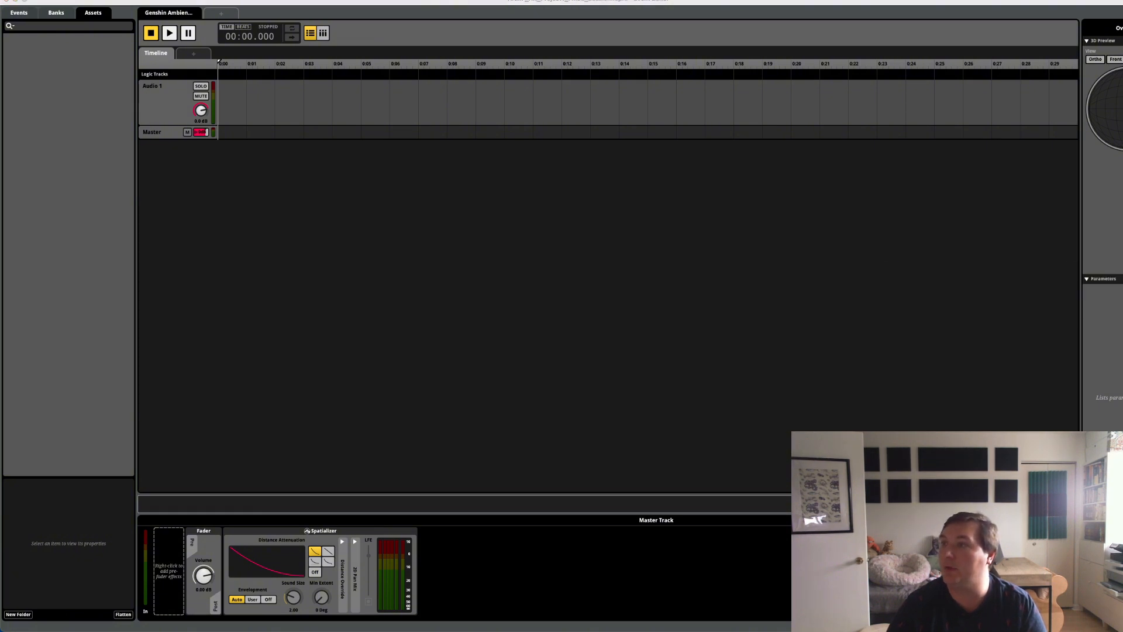
left_click_drag(1122, 117, 883, 156)
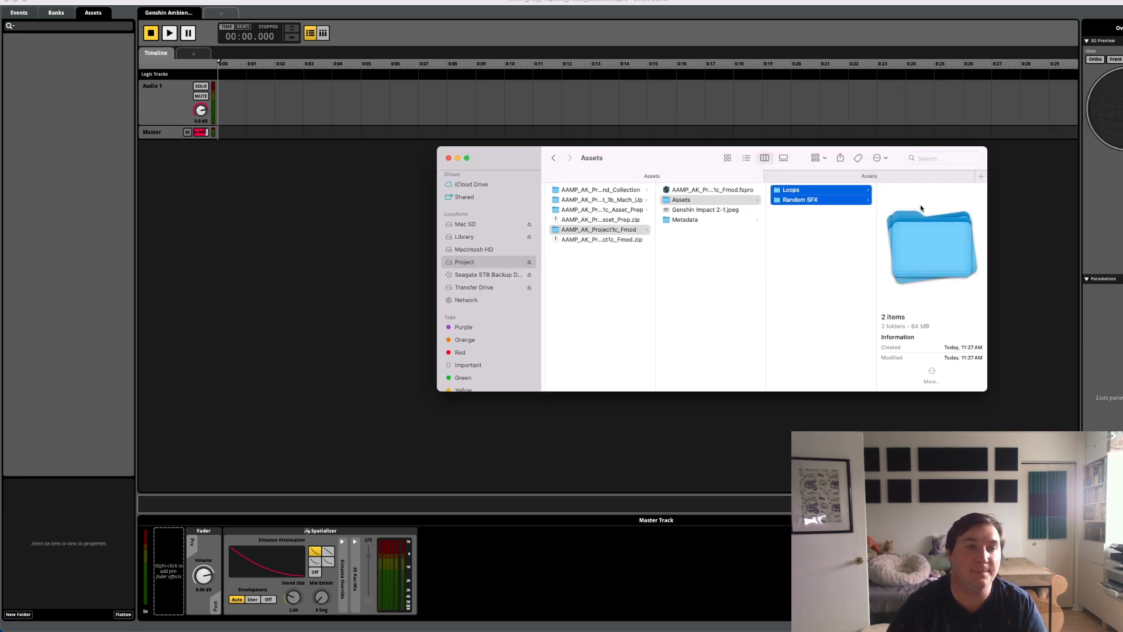
left_click(753, 199)
left_click(785, 190)
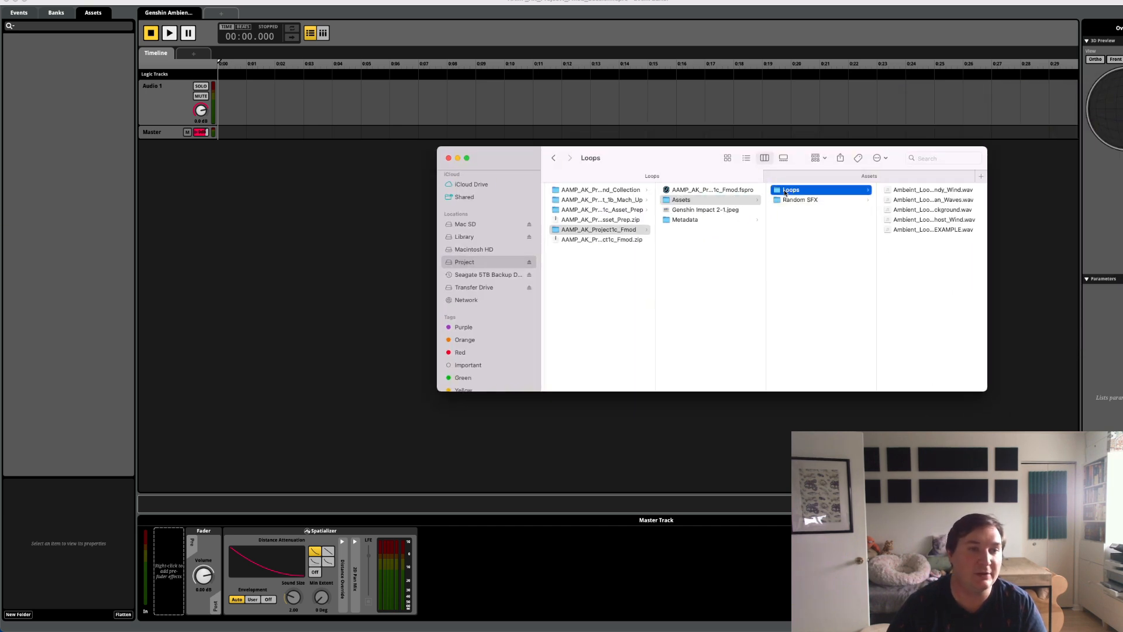
left_click(802, 200)
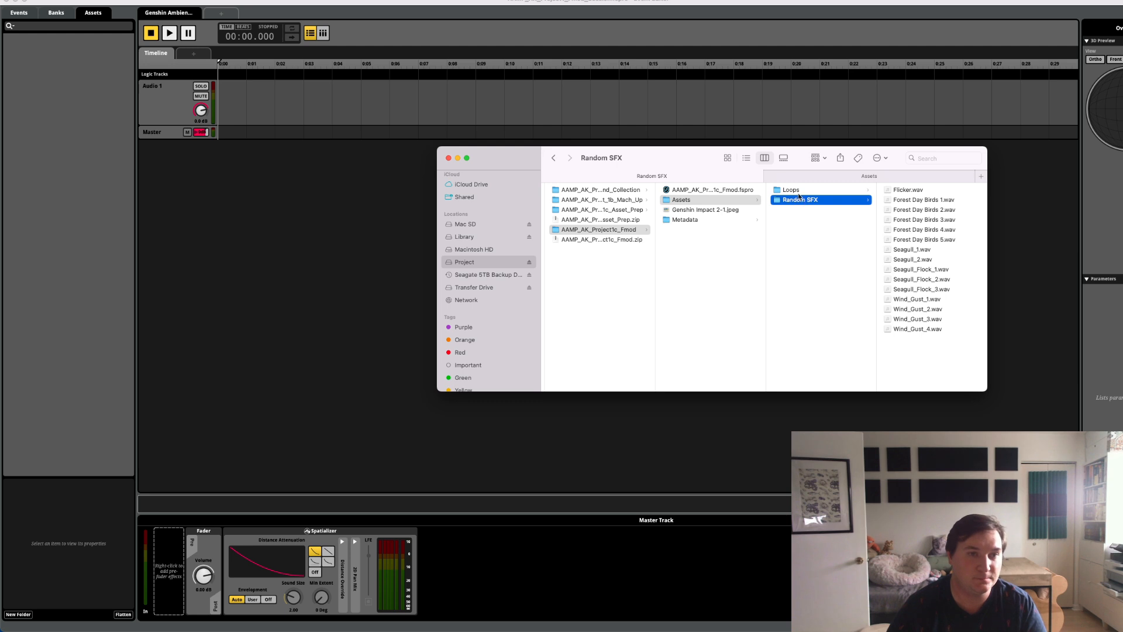
left_click(798, 191, "shift")
left_click_drag(816, 193, 71, 87)
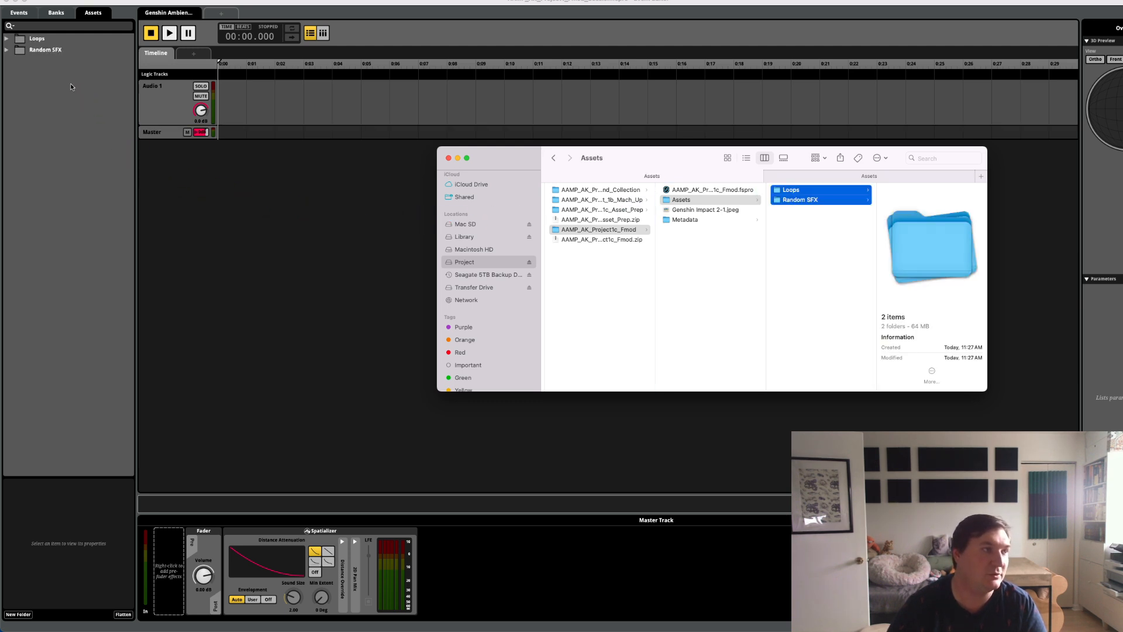
left_click(448, 158)
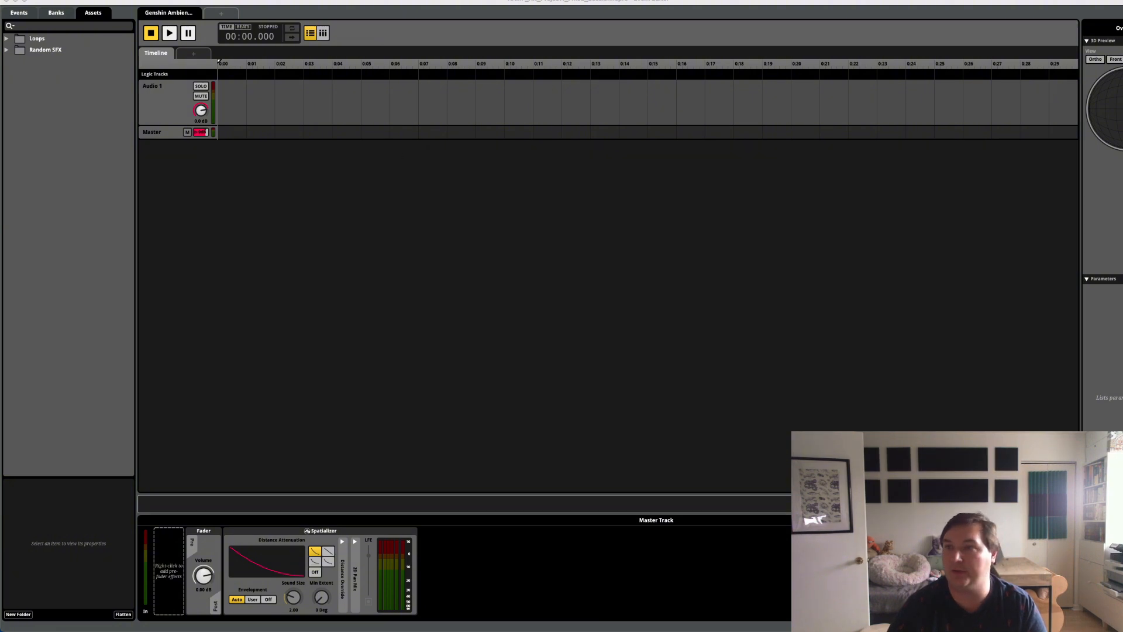
- Check the contents of the Loops and Random SFX folders inside the saved session's Assets folder in Finder
left_click_drag(776, 107, 610, 89)
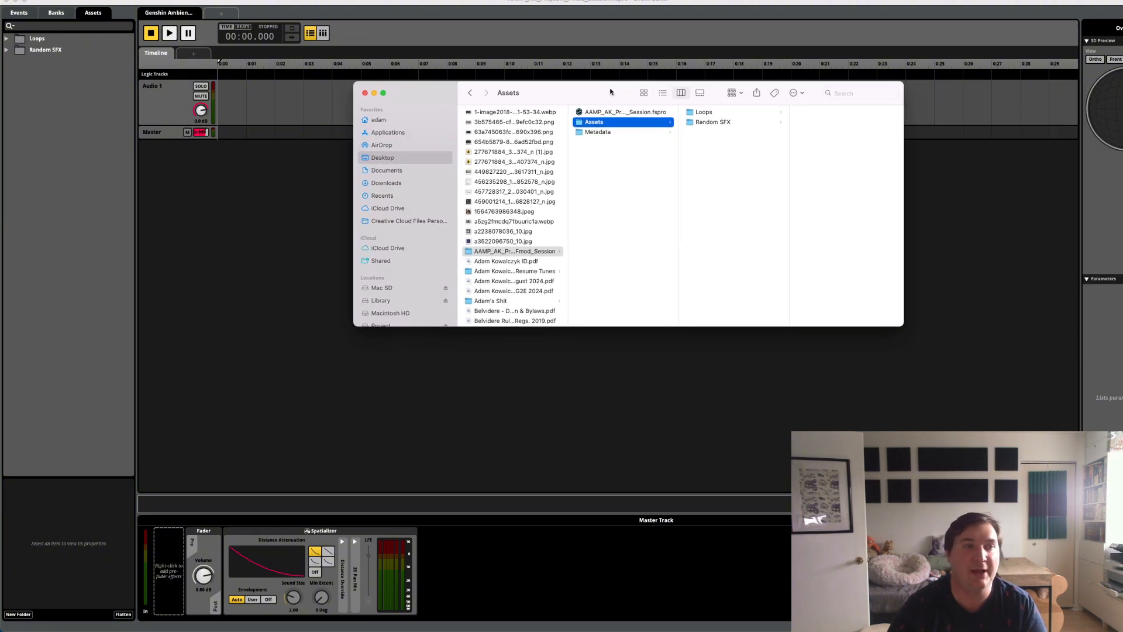
left_click(706, 113)
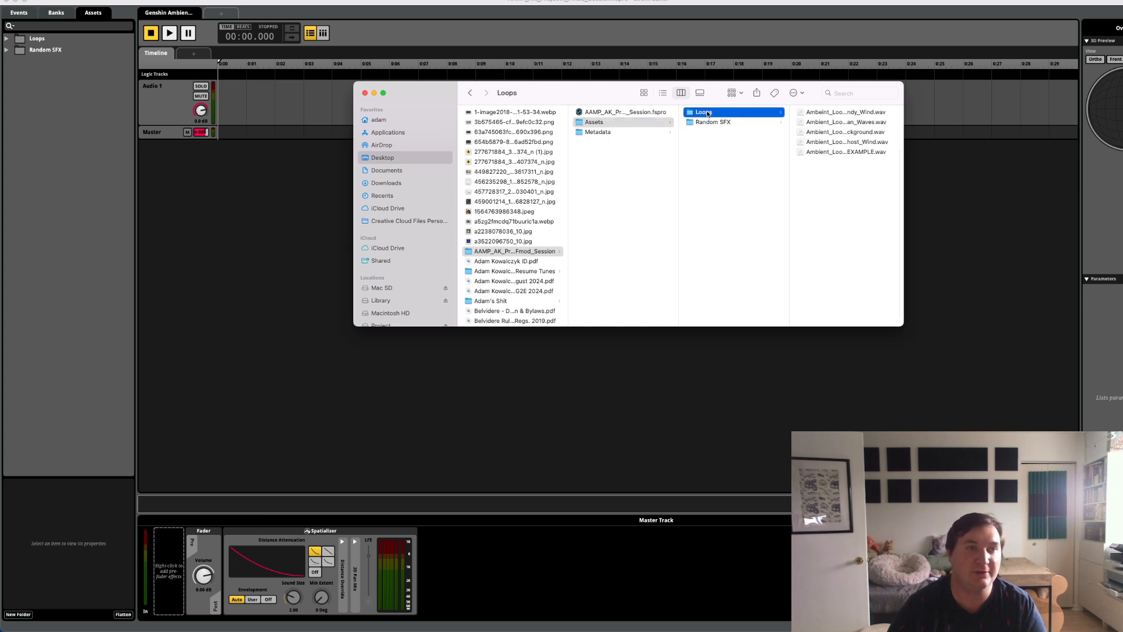
left_click(730, 121)
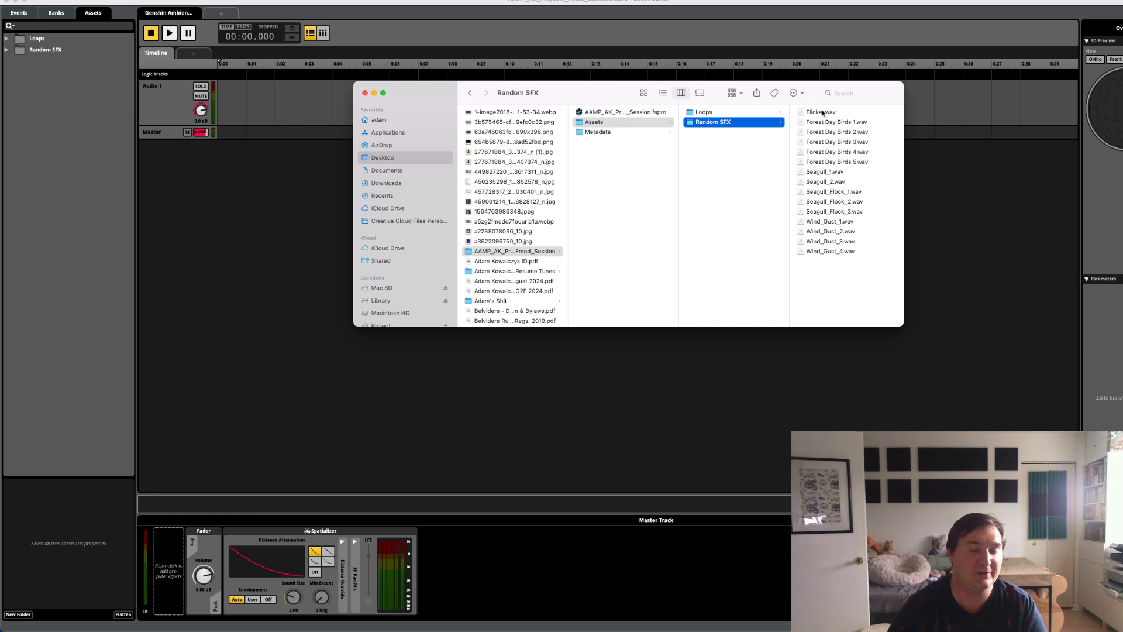
- Expand the imported Loops and Random SFX folders in the project's assets and close the Finder window
left_click(7, 40)
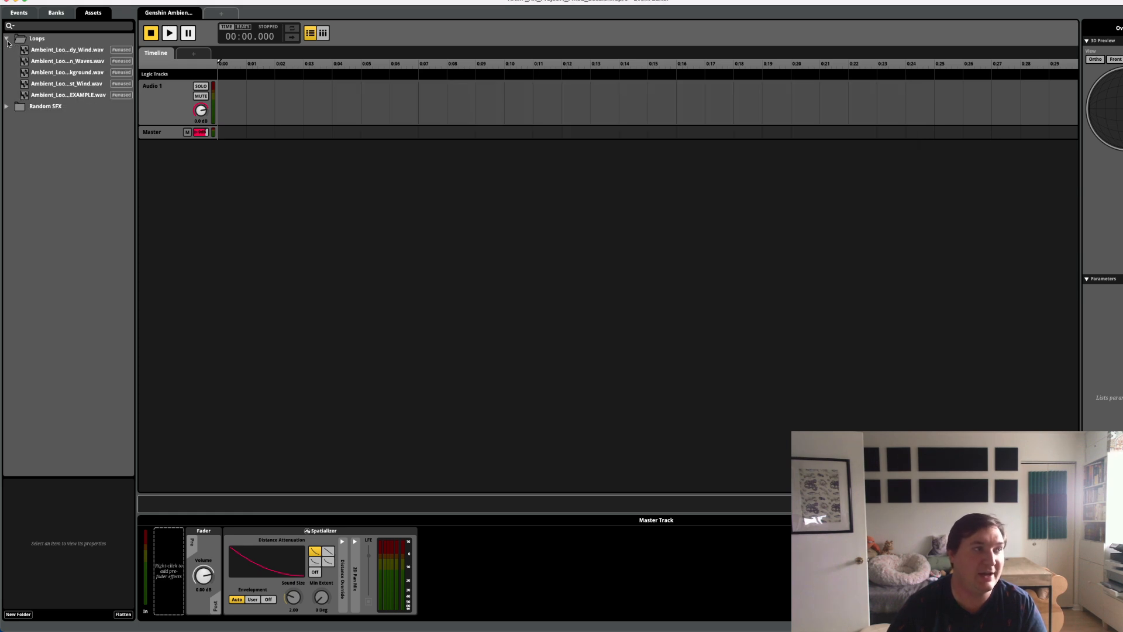
left_click(10, 108)
left_click(7, 107)
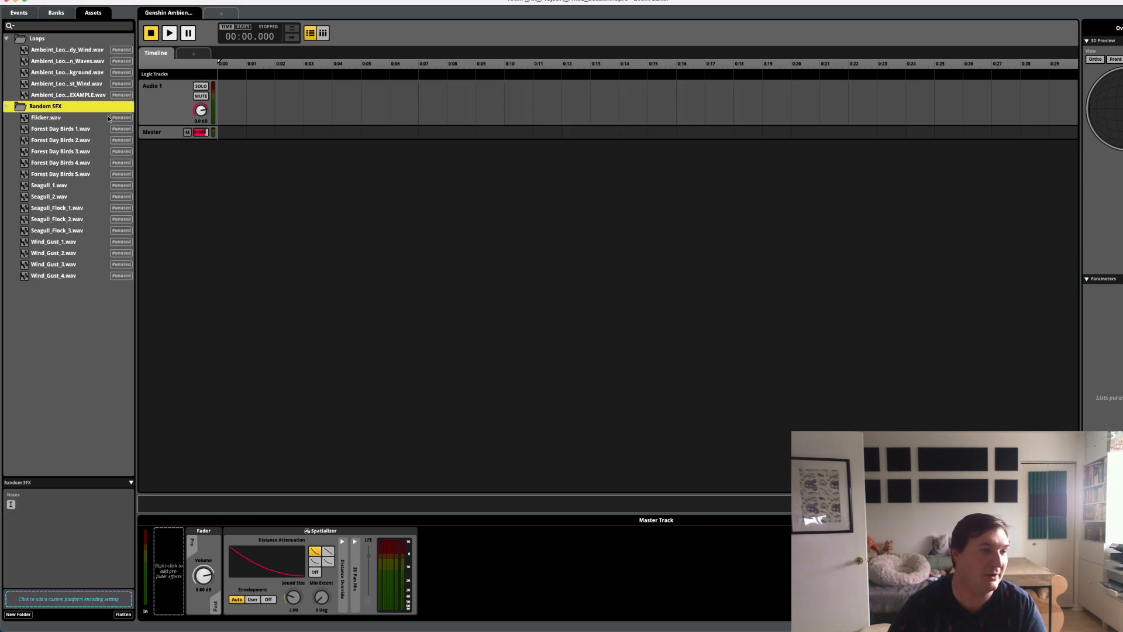
key("super+Tab")
key("super+w")
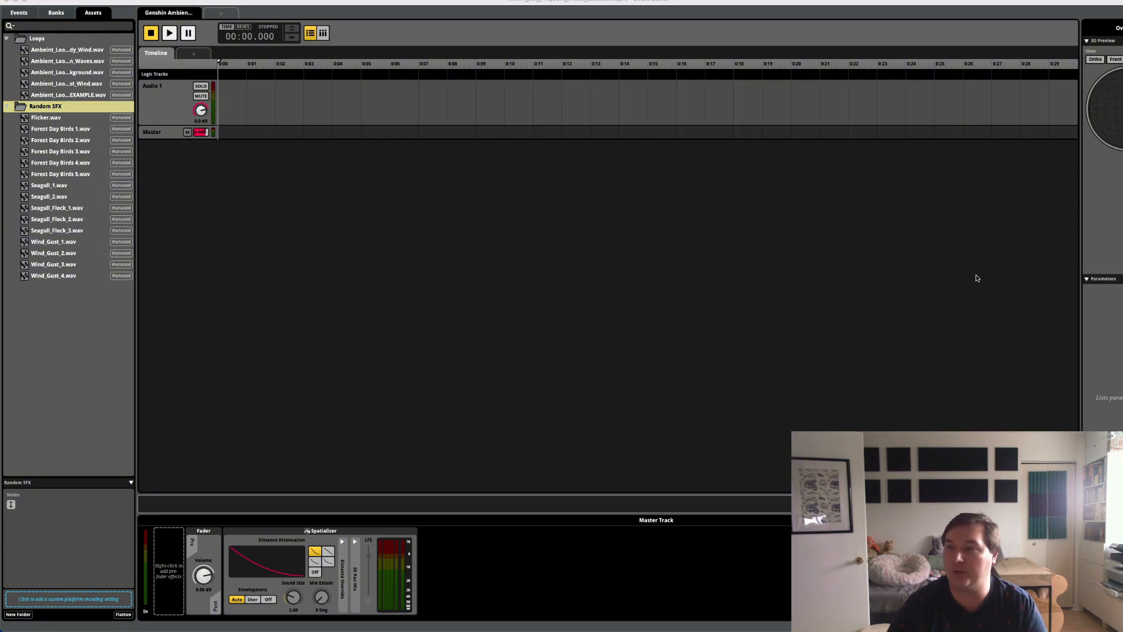
- Add a second audio track to the Genshin Ambience event and look through the ambient files in the Loops folder
right_click(178, 94)
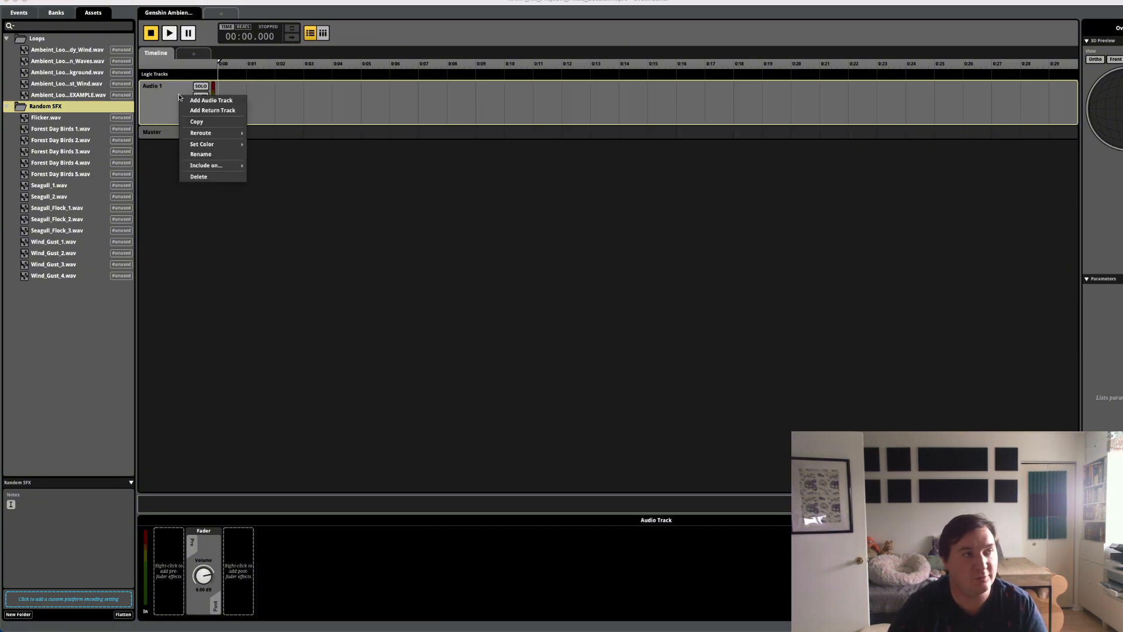
left_click(211, 100)
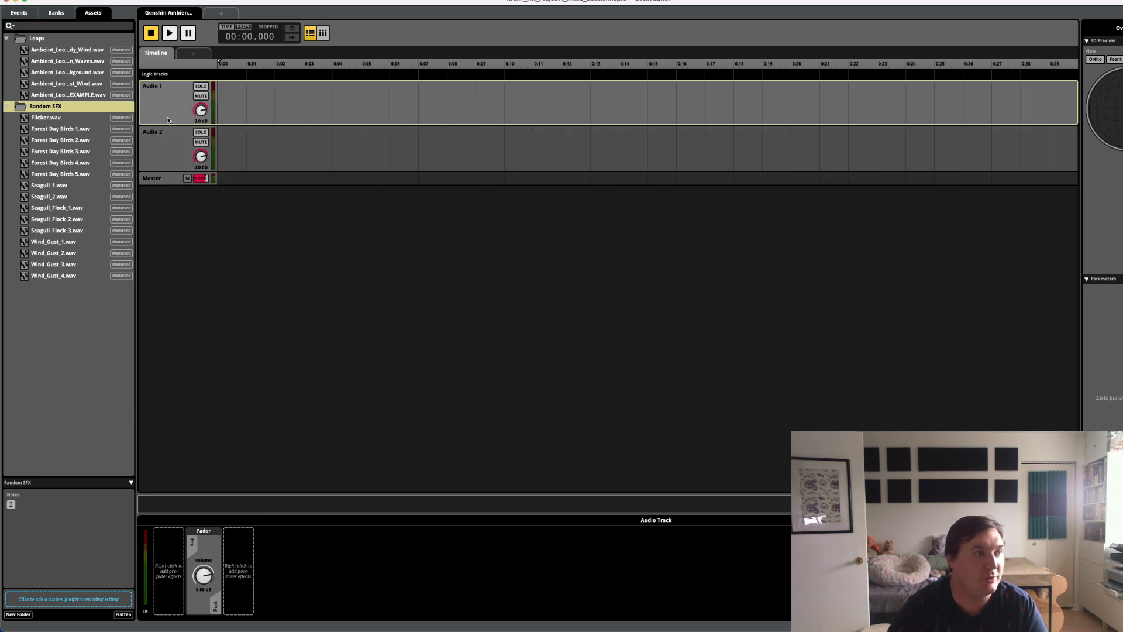
left_click(65, 50)
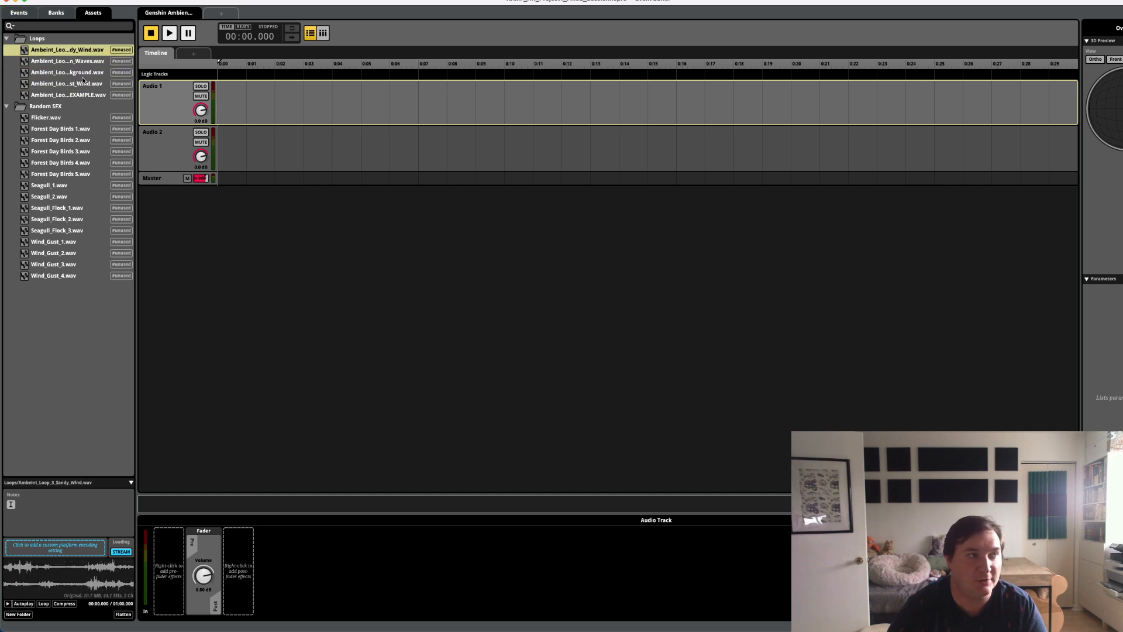
left_click(85, 72)
left_click(82, 84)
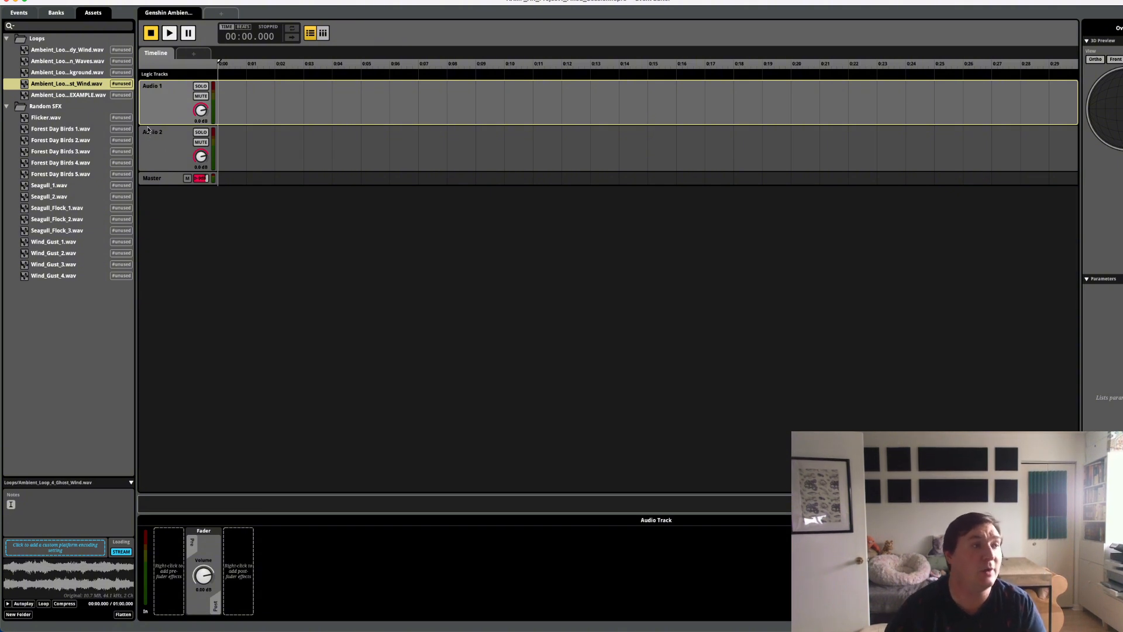
left_click(85, 98)
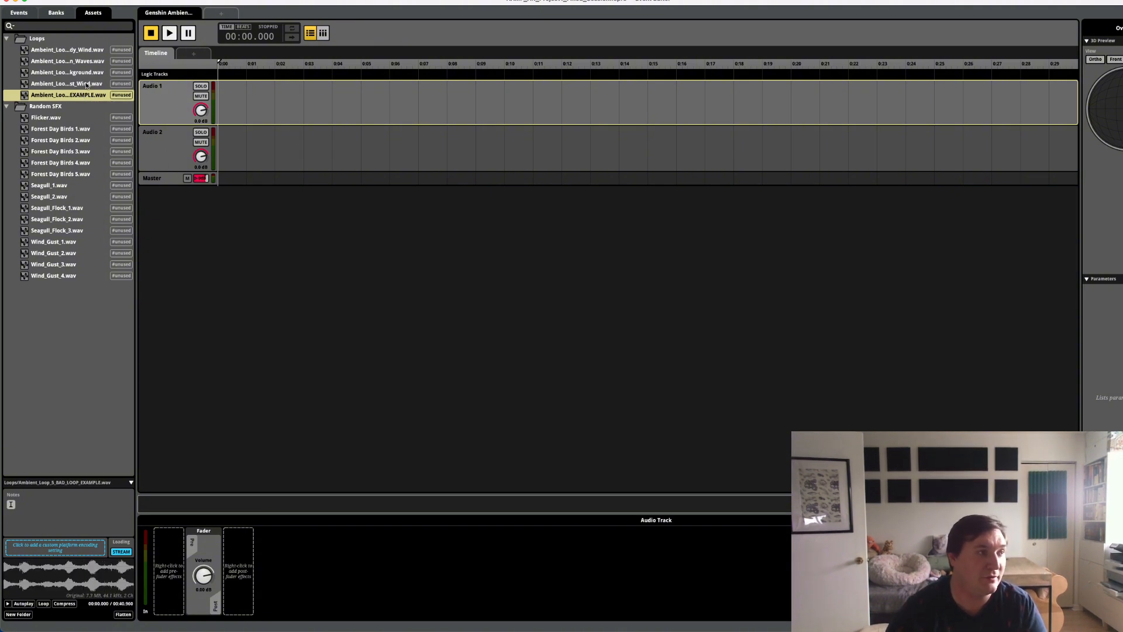
left_click(91, 88)
- Add two more audio tracks below Audio 2
right_click(176, 159)
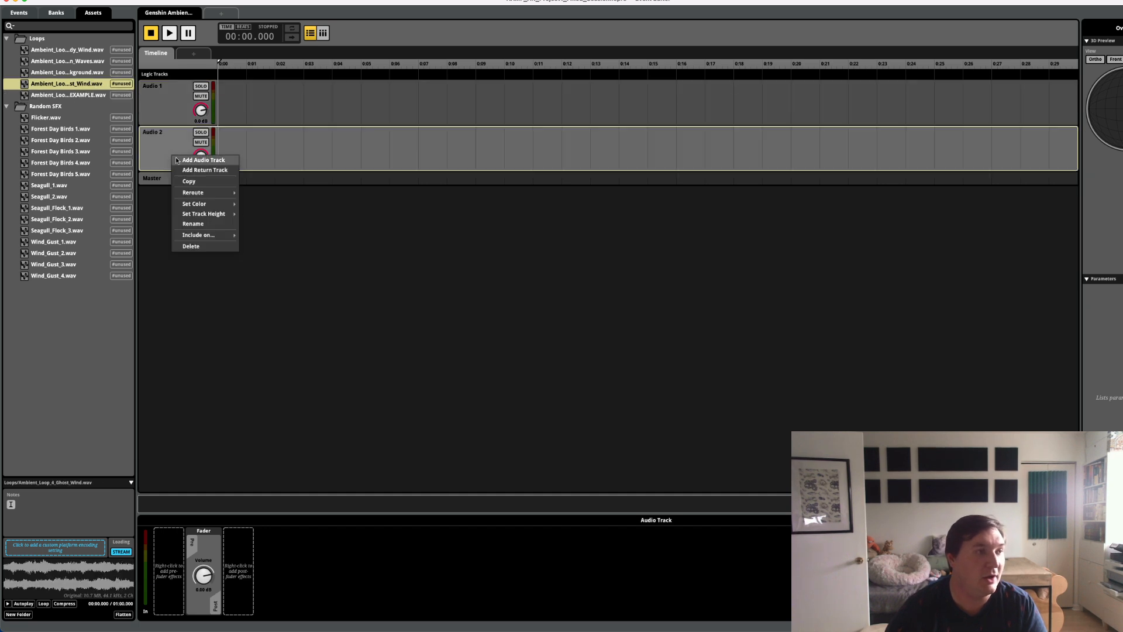
left_click(195, 164)
right_click(160, 195)
left_click(189, 199)
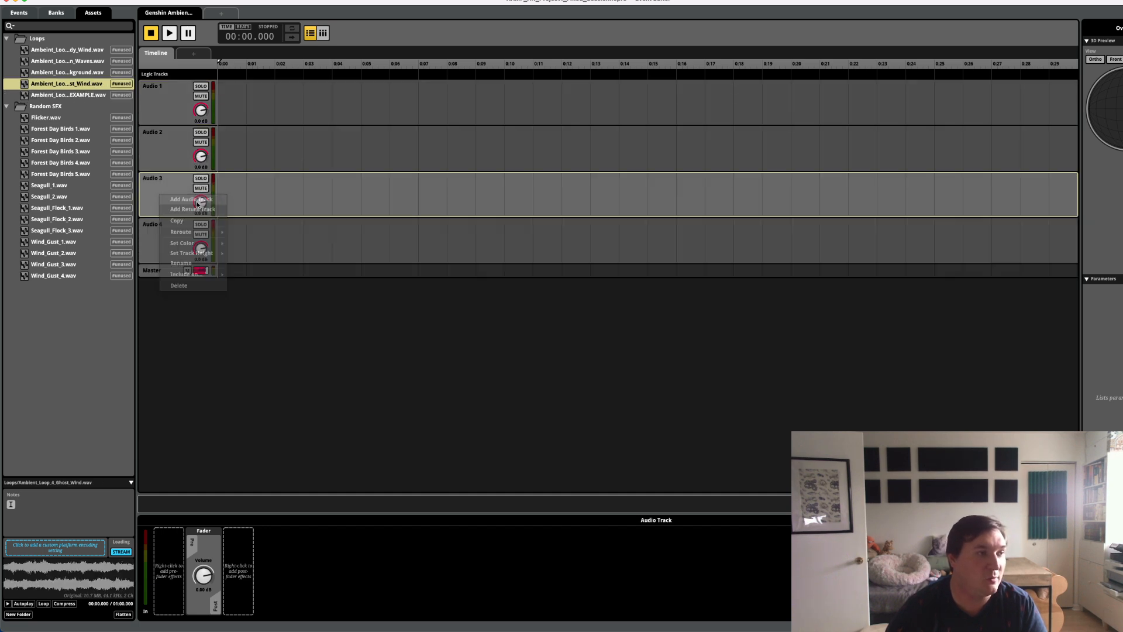
left_click(174, 107)
right_click(164, 103)
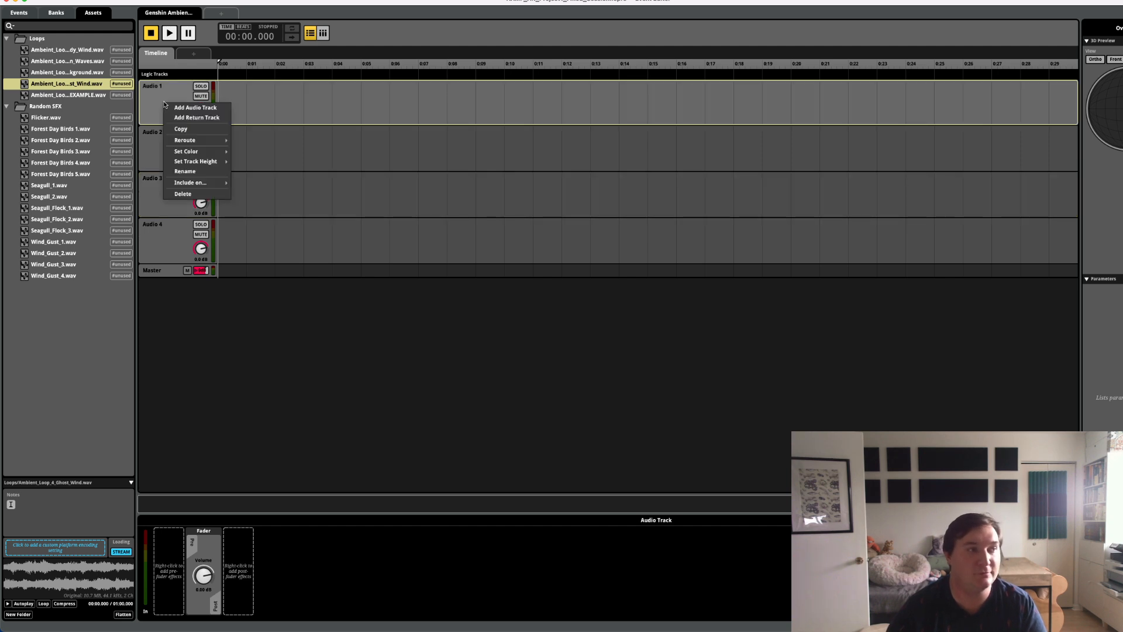
left_click(167, 92)
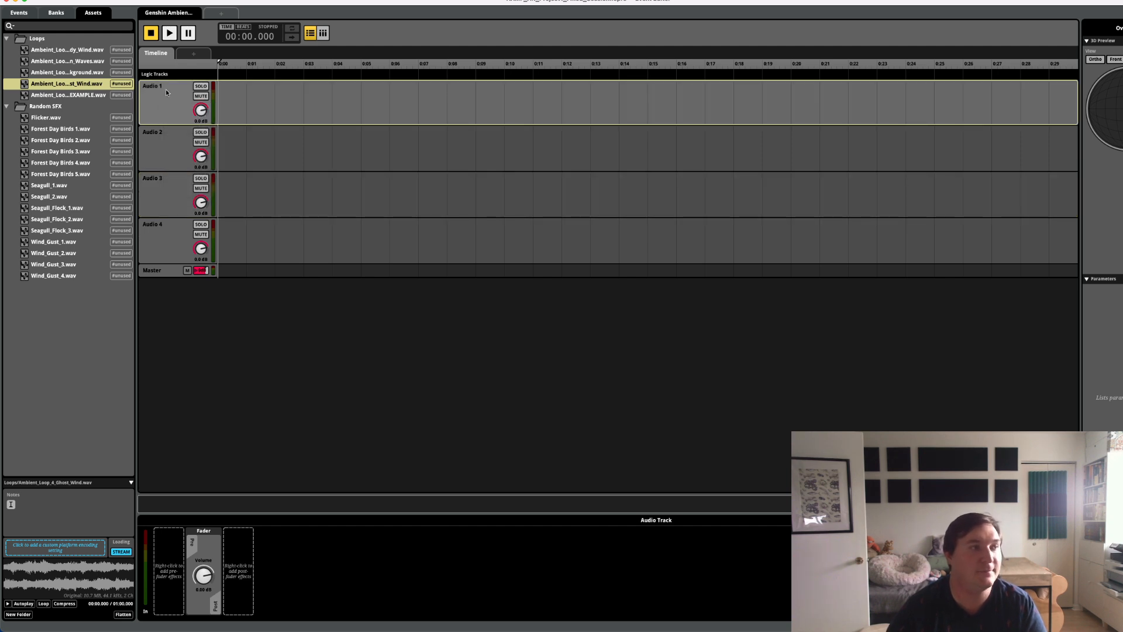
- Add an empty single instrument to each of the four audio tracks, starting between about 2 and 3 seconds on the timeline
right_click(284, 105)
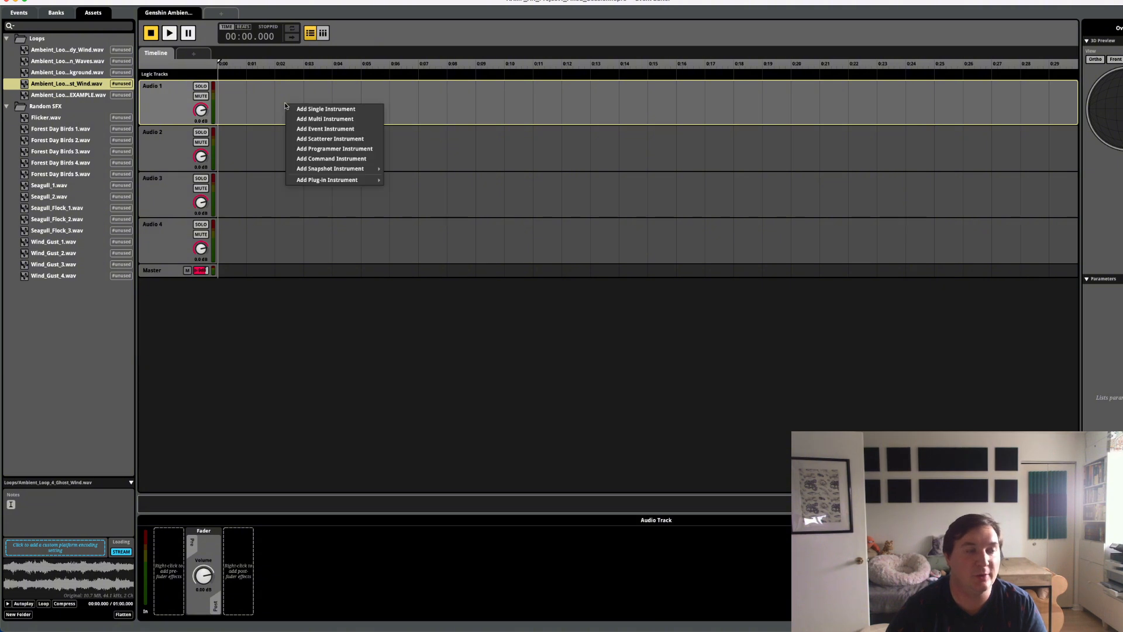
left_click(316, 110)
right_click(292, 141)
left_click(306, 146)
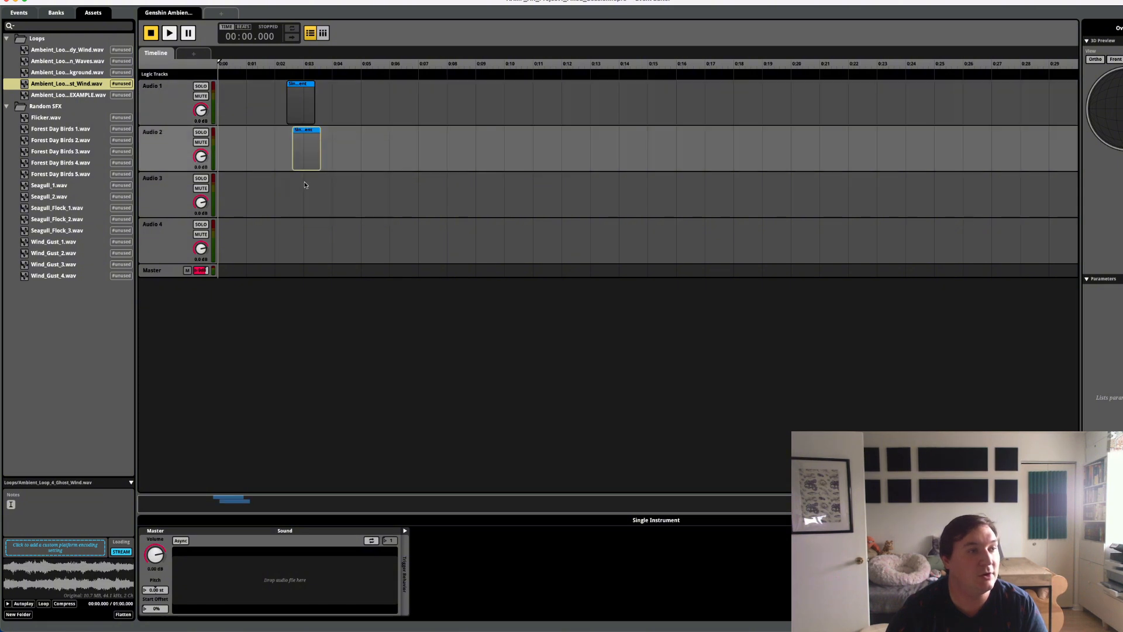
right_click(305, 181)
left_click(332, 188)
right_click(296, 233)
left_click(323, 235)
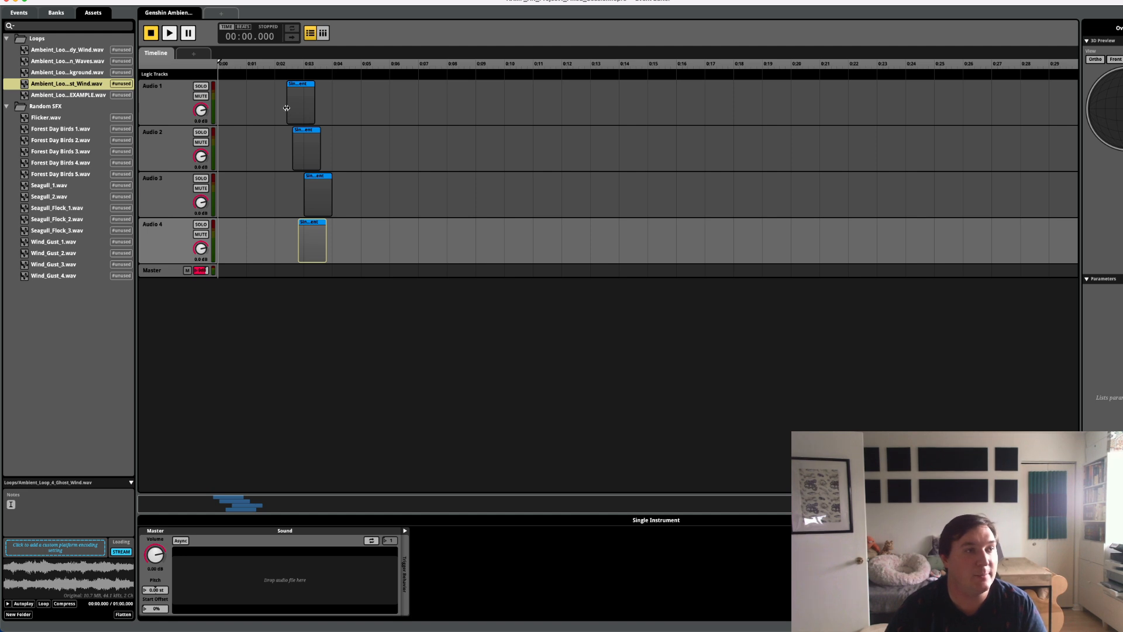
- Stretch Audio 1's instrument so it starts at 0:00 and ends at about 1:00 on the timeline
left_click_drag(287, 107, 220, 105)
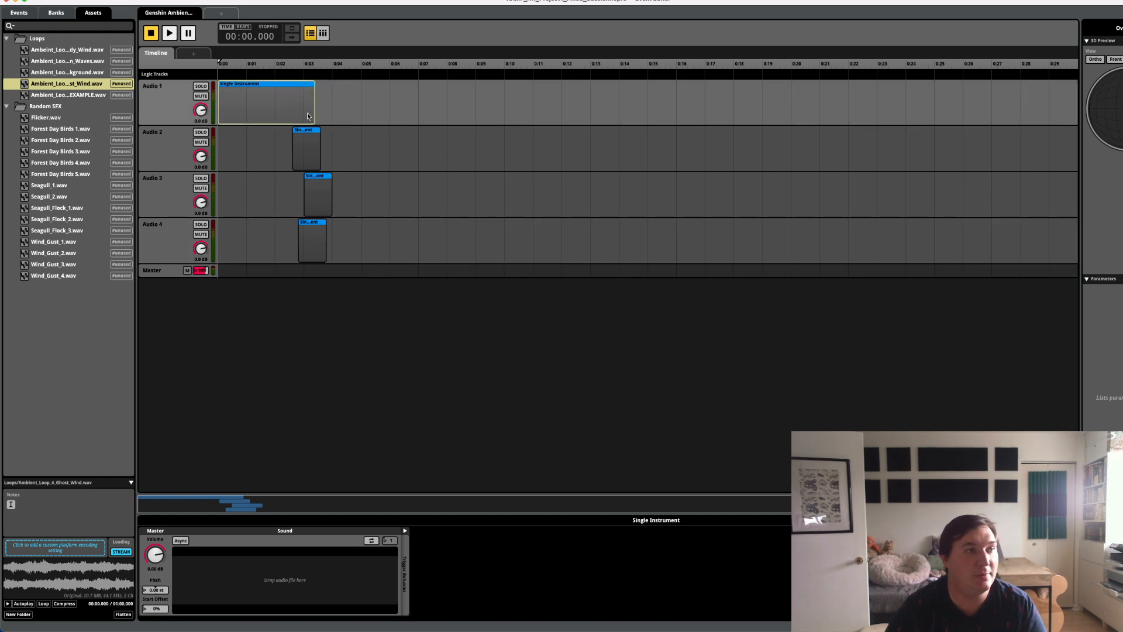
left_click_drag(314, 110, 963, 116)
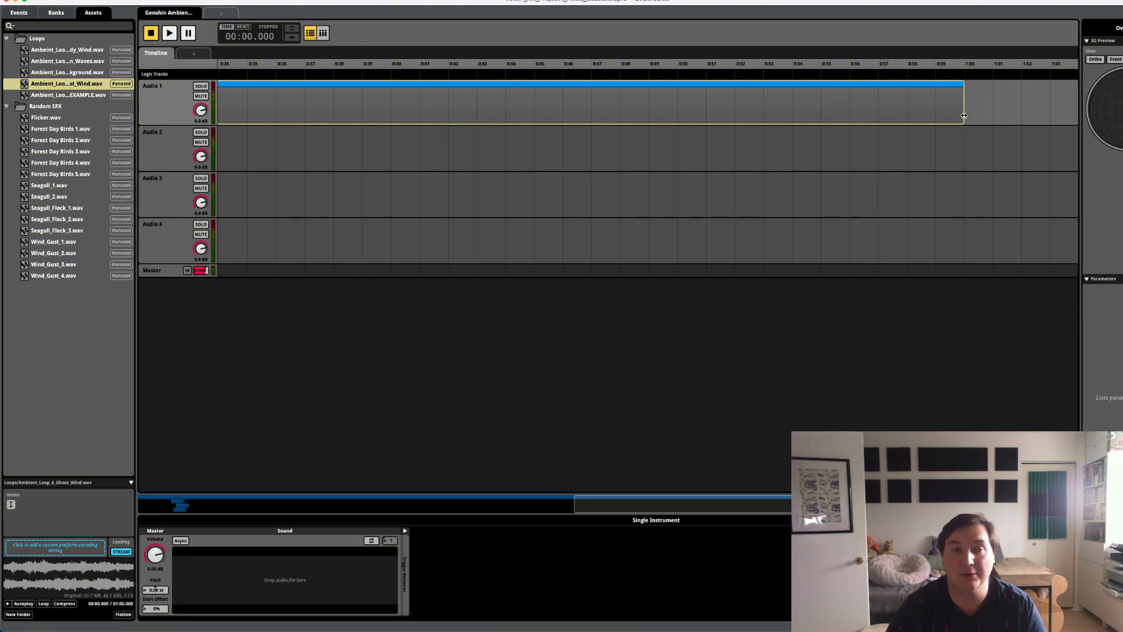
scroll(496, 86, "left", 15)
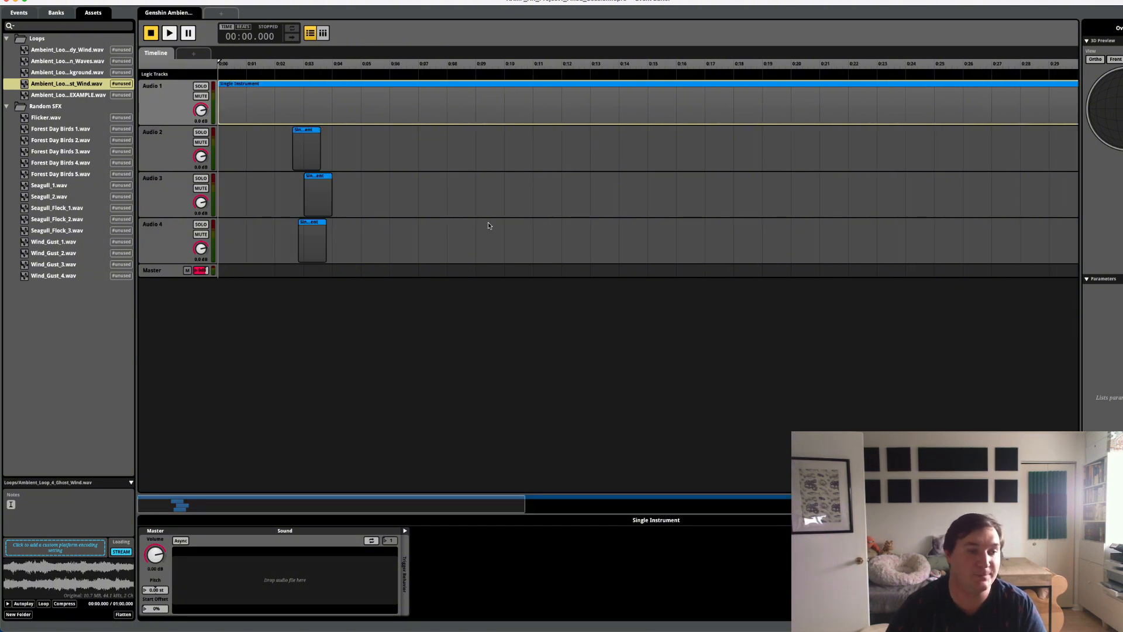
scroll(617, 101, "right", 10)
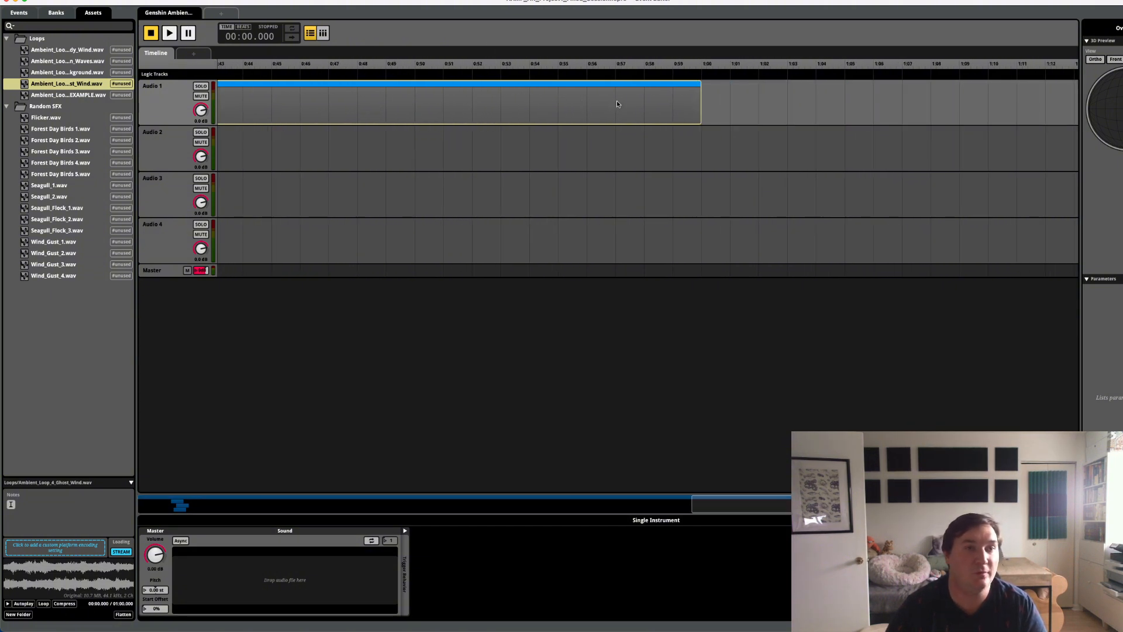
scroll(616, 101, "left", 10)
scroll(607, 98, "right", 10)
scroll(607, 97, "left", 10)
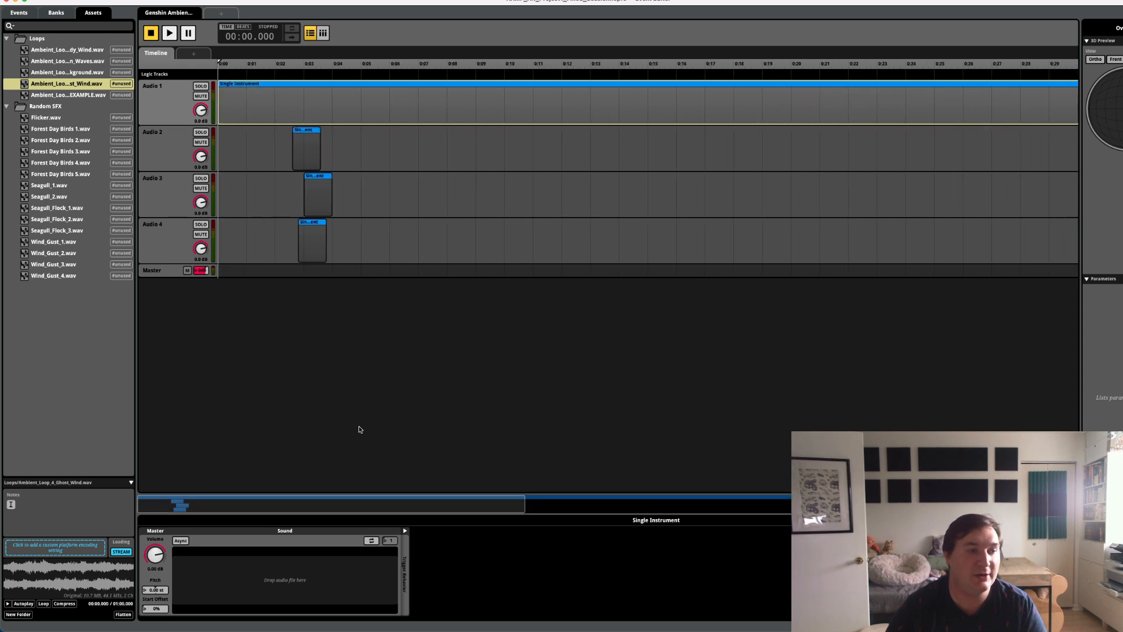
- Stretch the instruments on Audio 2, Audio 3 and Audio 4 to match the start and end of Audio 1's instrument
right_click(475, 504)
left_click(500, 507)
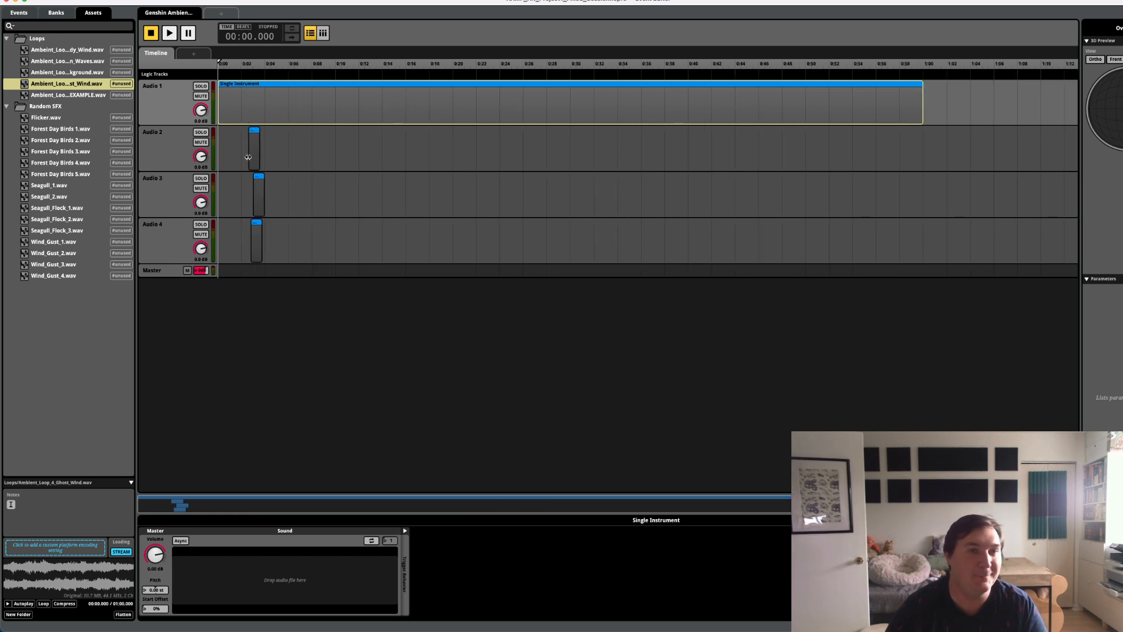
left_click_drag(248, 158, 920, 159)
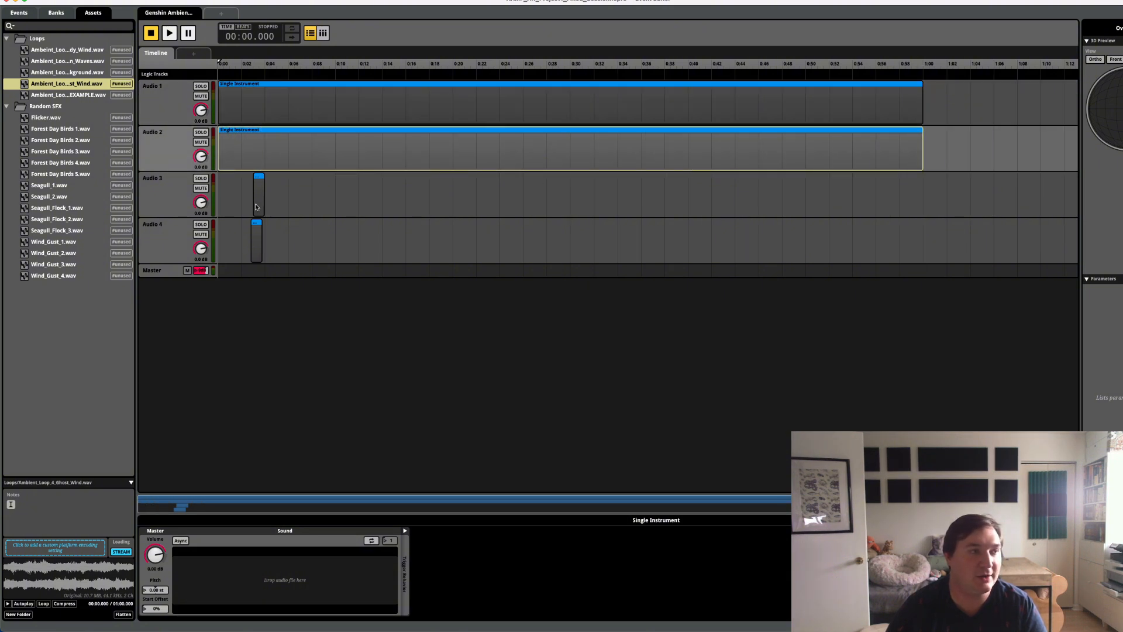
left_click_drag(257, 208, 915, 200)
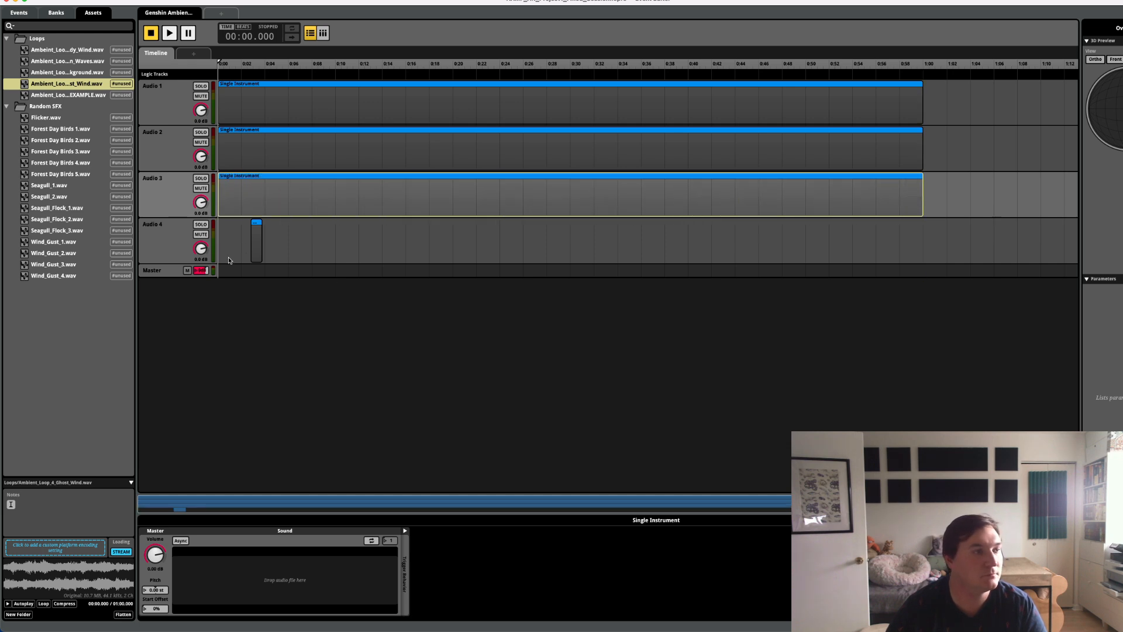
left_click(250, 244)
left_click_drag(252, 244, 922, 246)
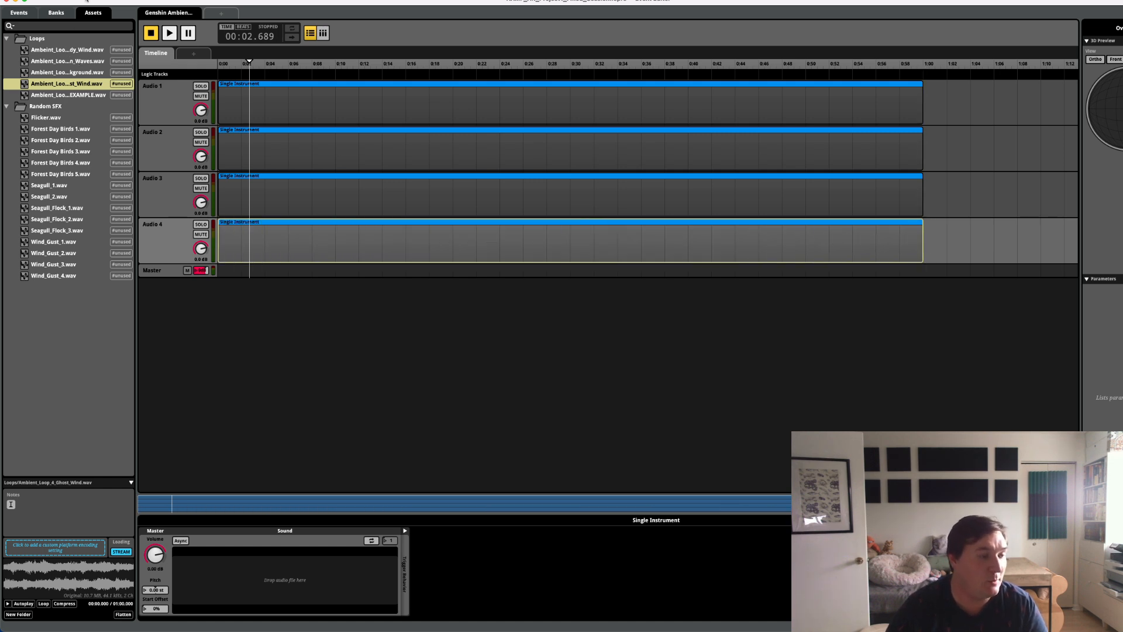
- Load the Ambient_Loop_3_Sandy_Wind file from the Loops folder into Audio 1's empty instrument
left_click(239, 88)
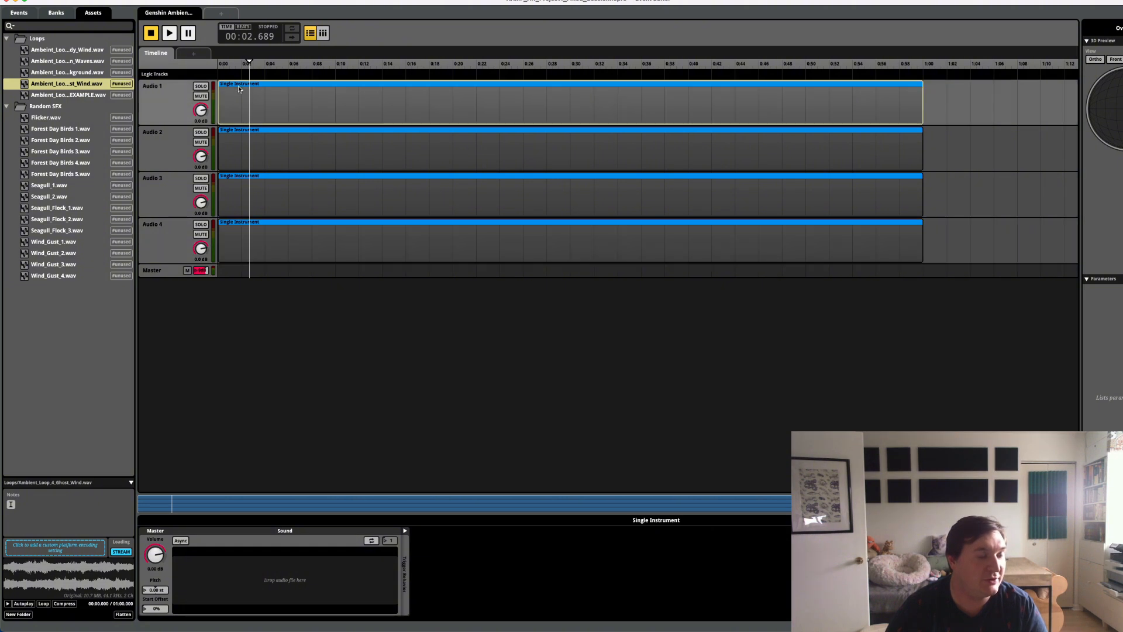
left_click(164, 105)
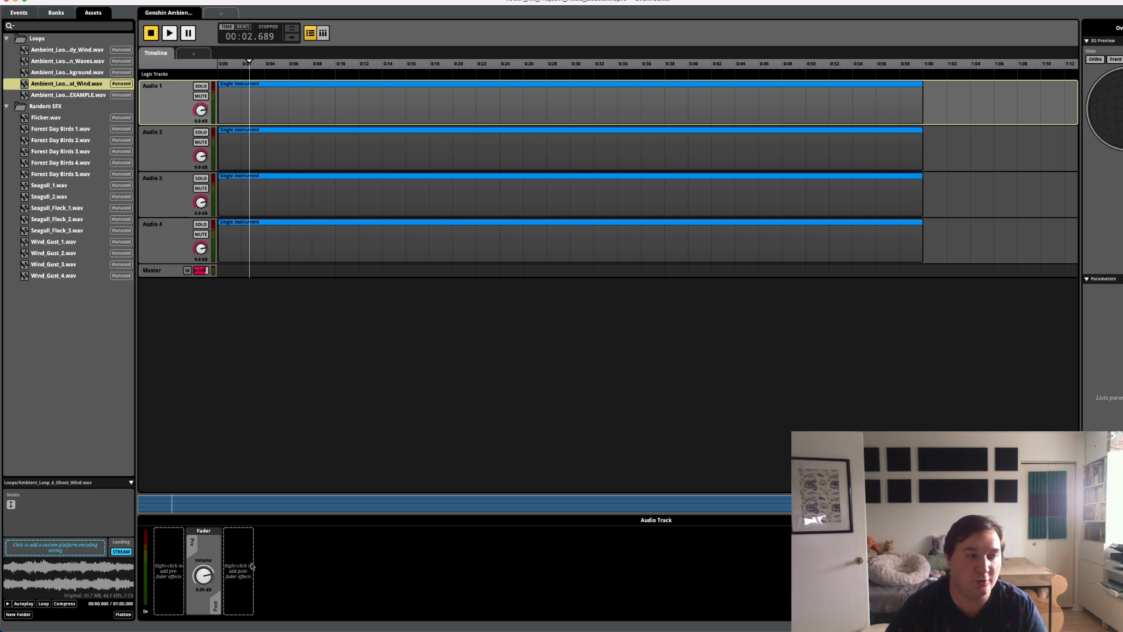
left_click(296, 103)
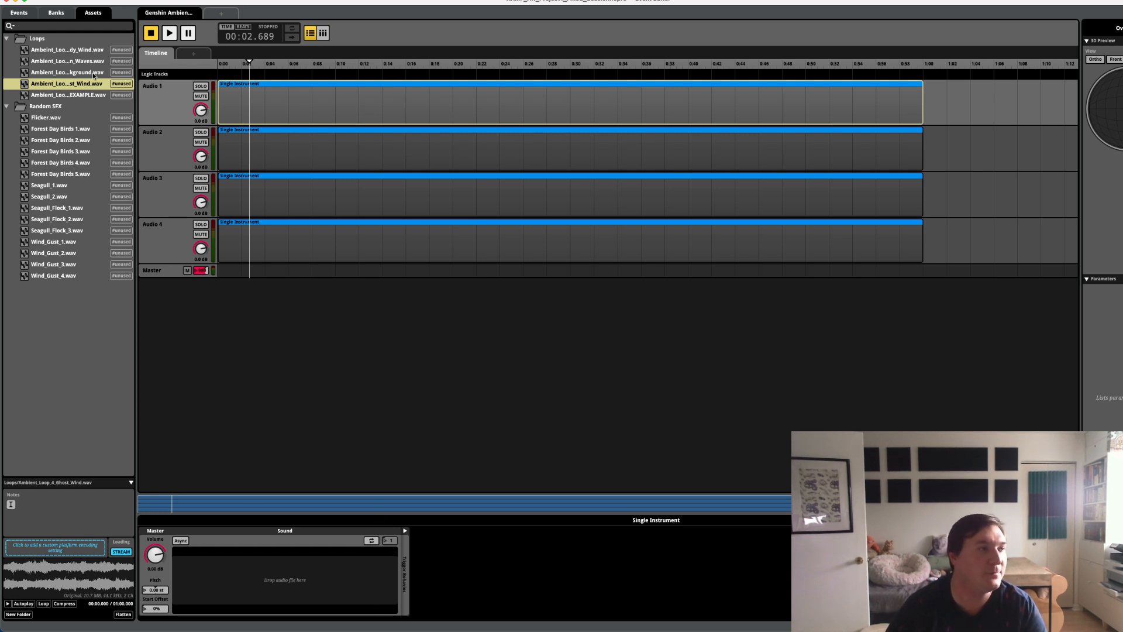
left_click(68, 50)
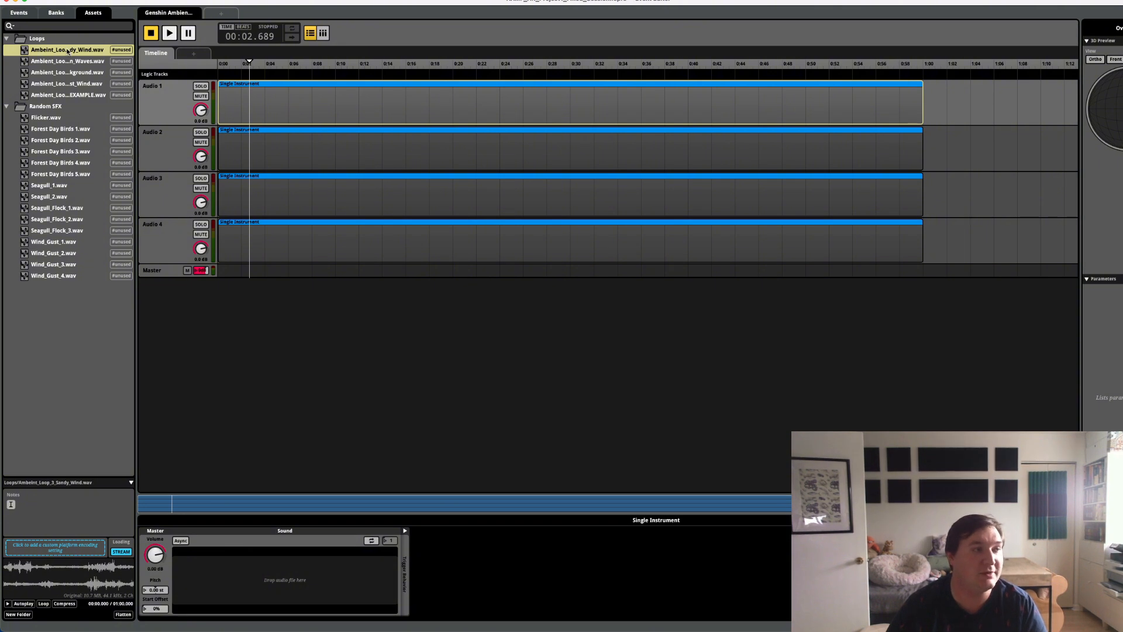
left_click_drag(68, 50, 281, 582)
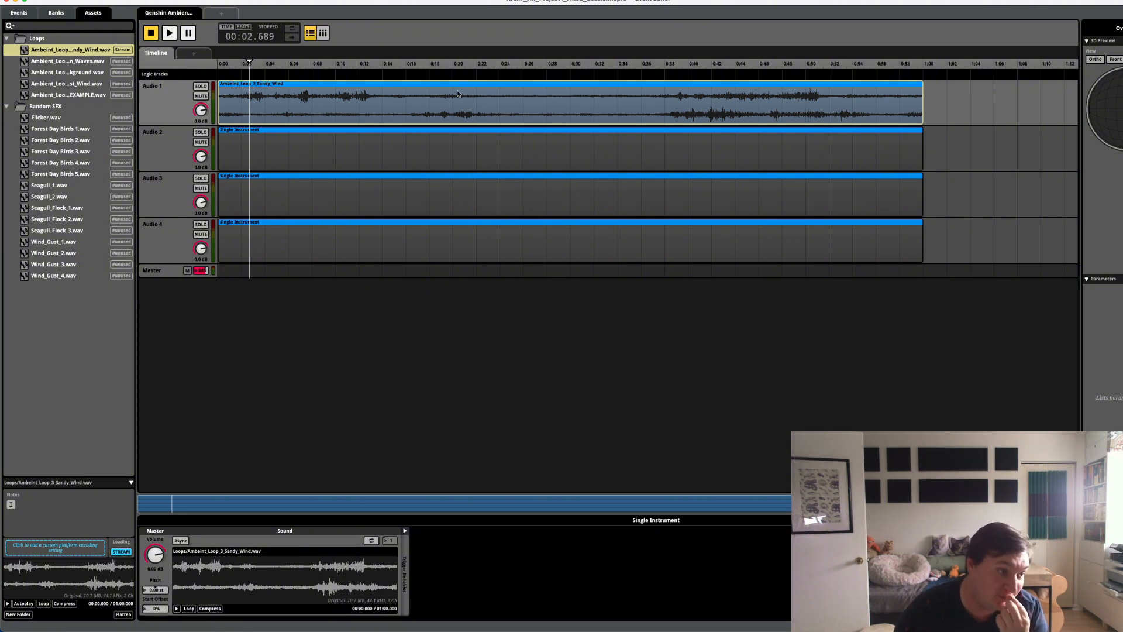
- Load the Ambient_Loop_1_Ocean_Waves file into Audio 2's empty instrument
left_click(313, 145)
left_click(67, 61)
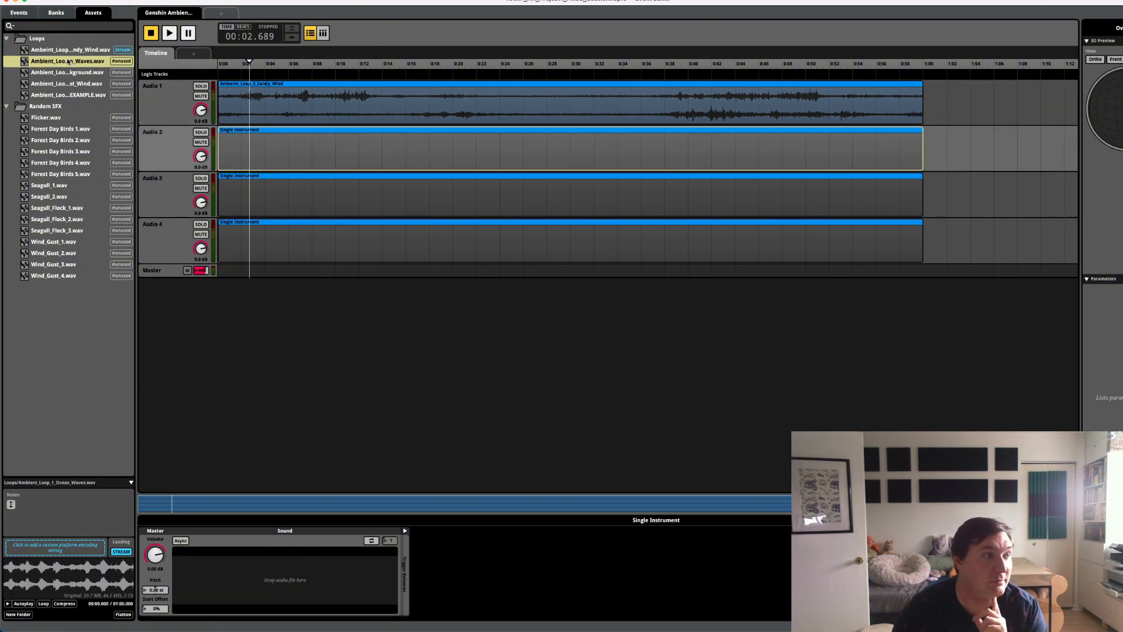
left_click_drag(68, 61, 278, 583)
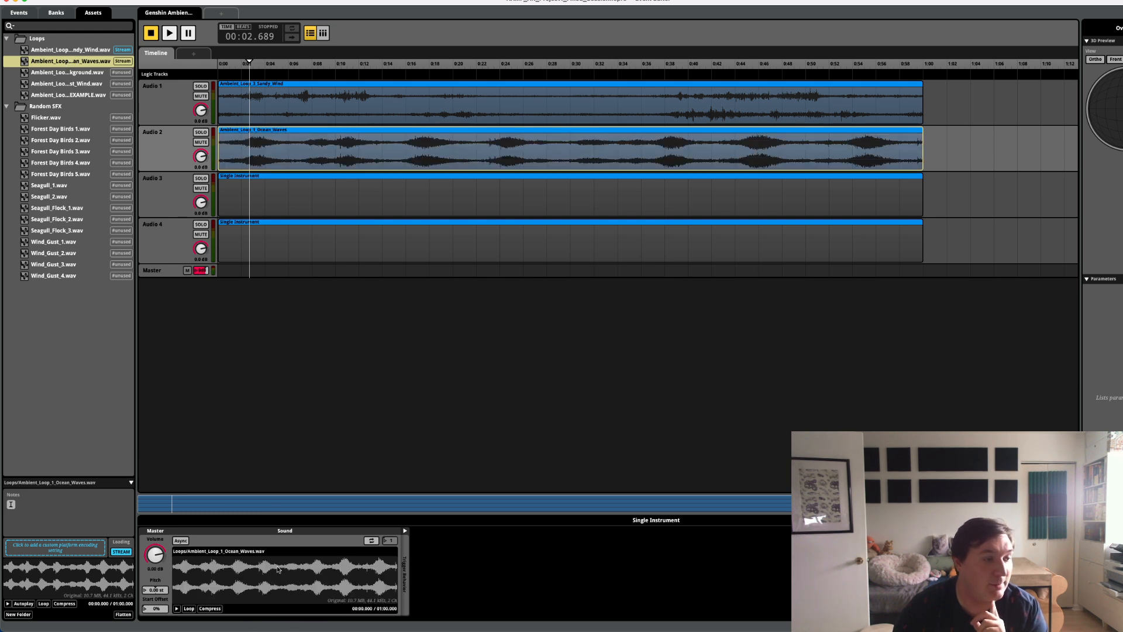
- Load Ambient_Loop_2_Ocean_Background into Audio 3's instrument and Ambient_Loop_4_Ghost_Wind into Audio 4's instrument
left_click(309, 209)
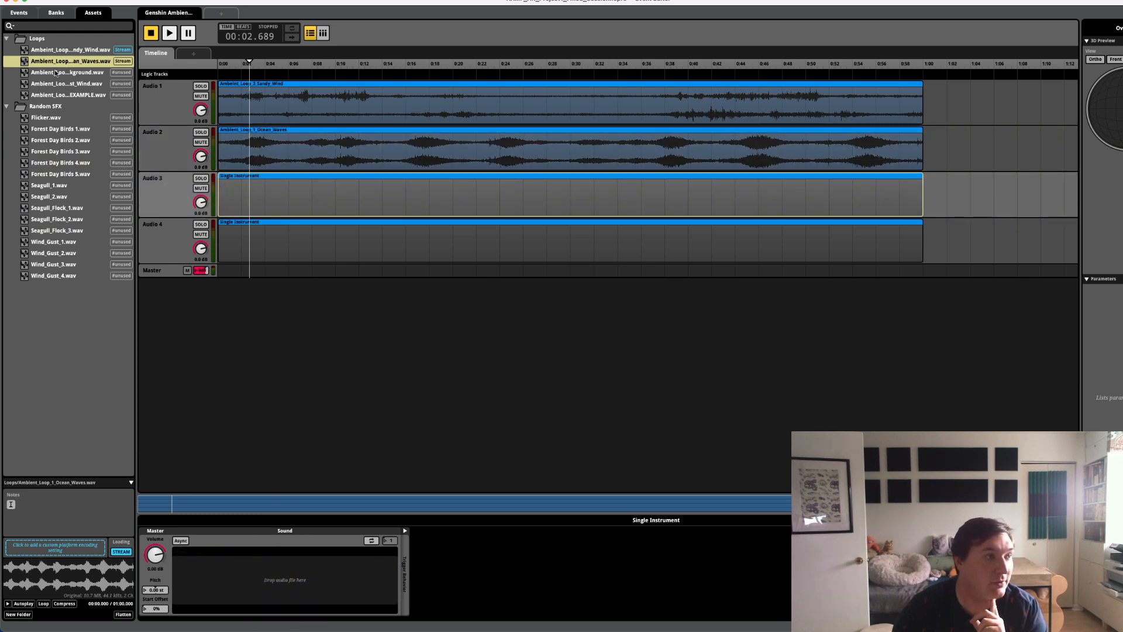
left_click_drag(56, 72, 304, 585)
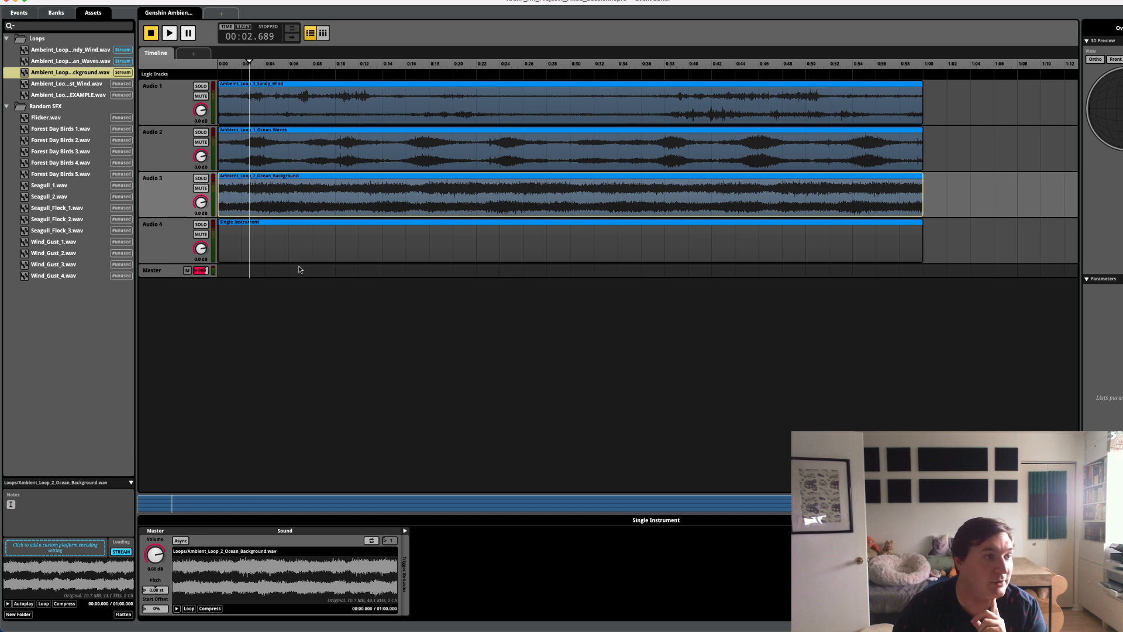
left_click(295, 246)
left_click_drag(83, 87, 319, 585)
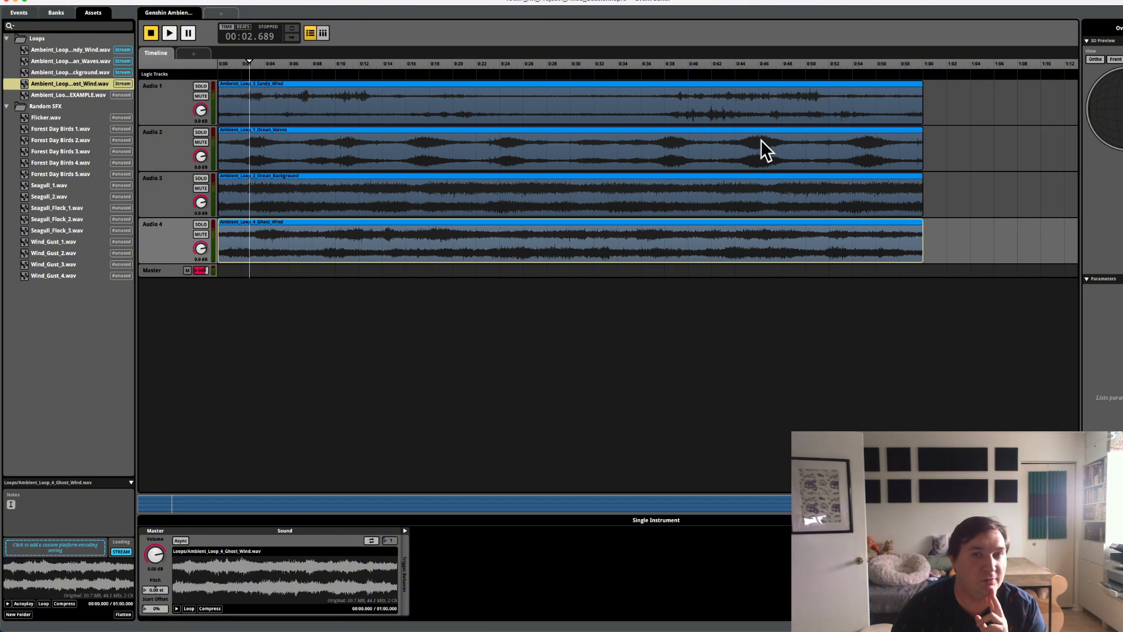
- Return the playhead to the start, lower Audio 1's volume by a few decibels and briefly play the event
left_click_drag(249, 63, 195, 62)
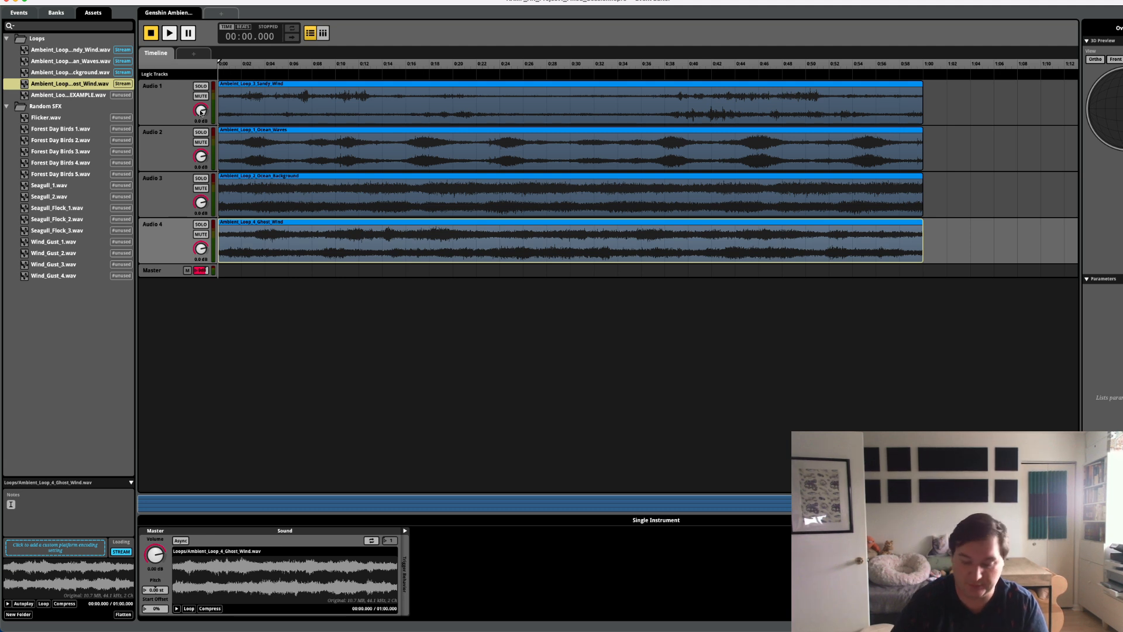
left_click_drag(201, 112, 200, 113)
key("space")
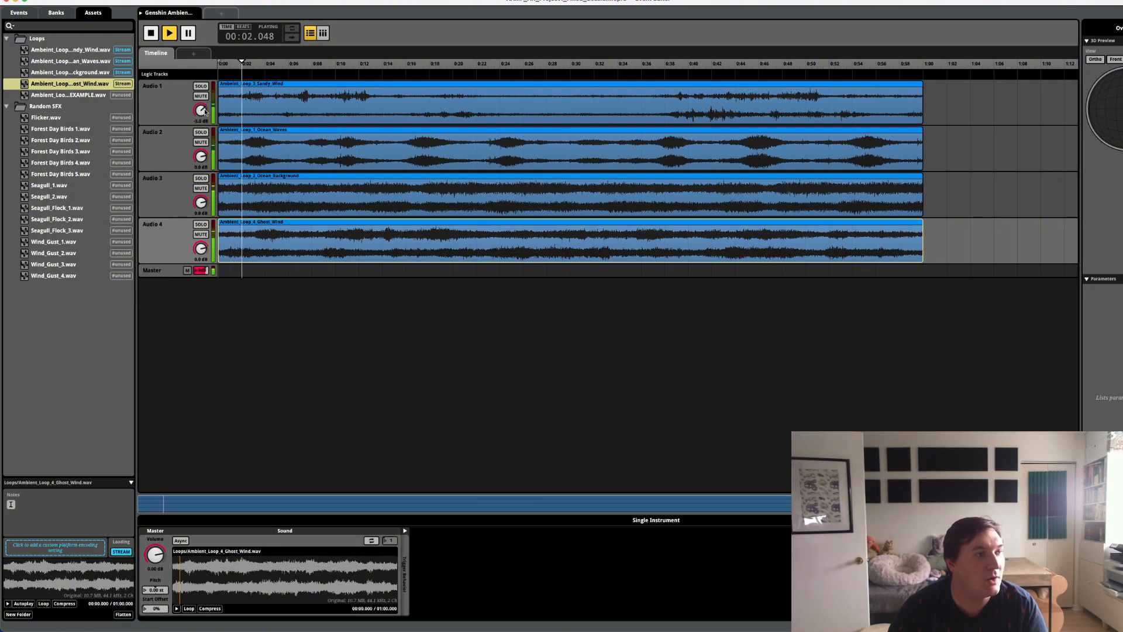
key("space")
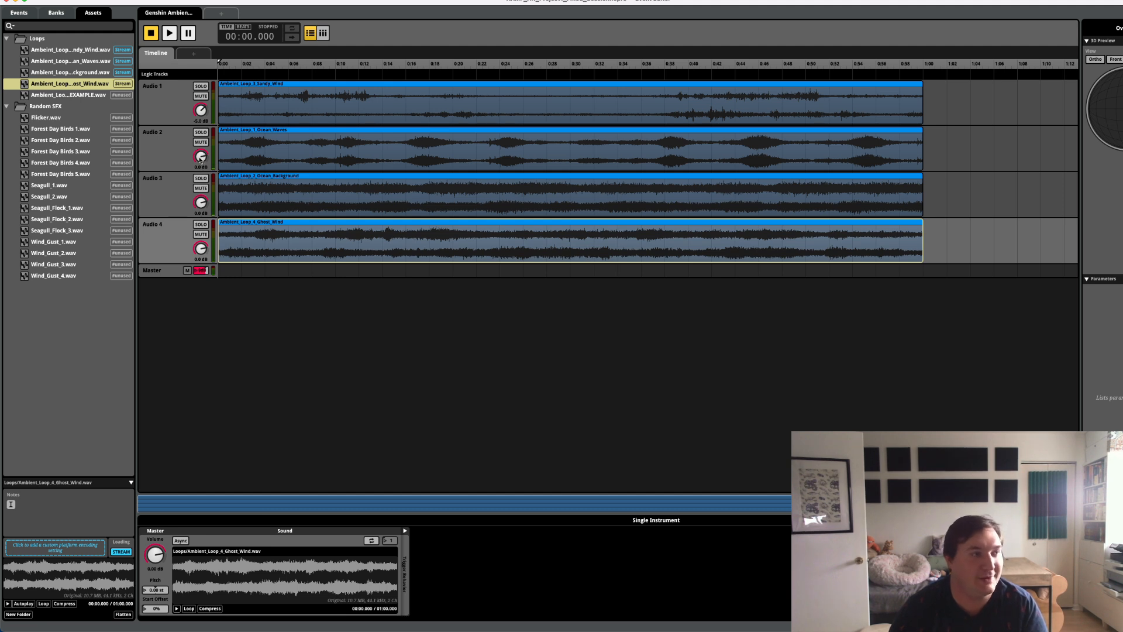
- Play the event from the start and lower the volumes of Audio 2 and Audio 3 by several decibels
key("space")
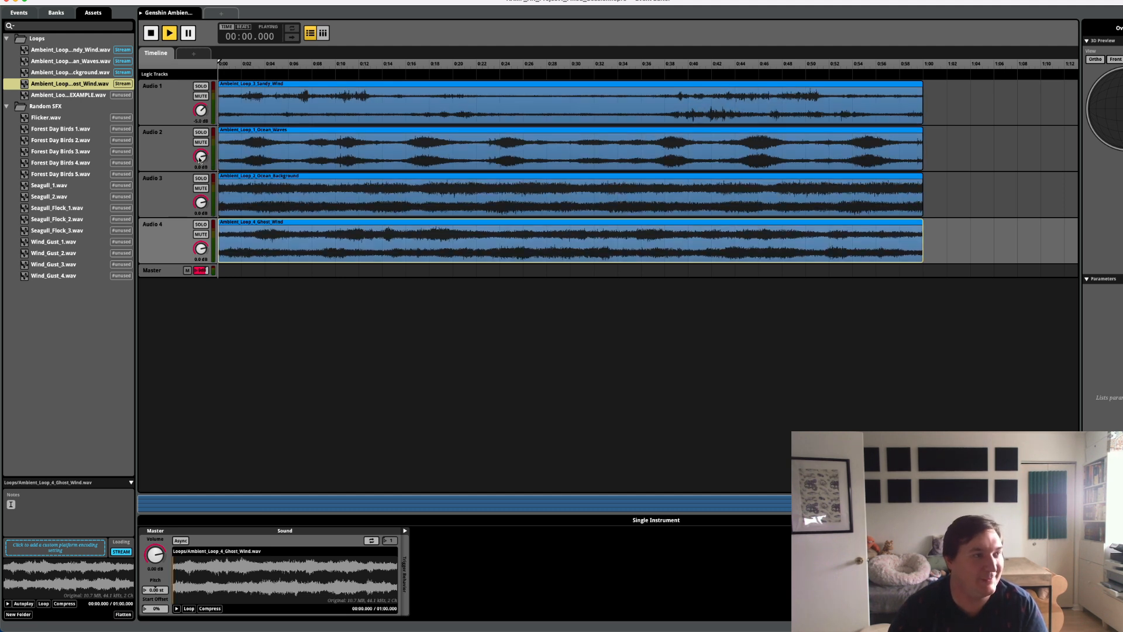
scroll(199, 157, "down", 5)
scroll(199, 156, "down", 6)
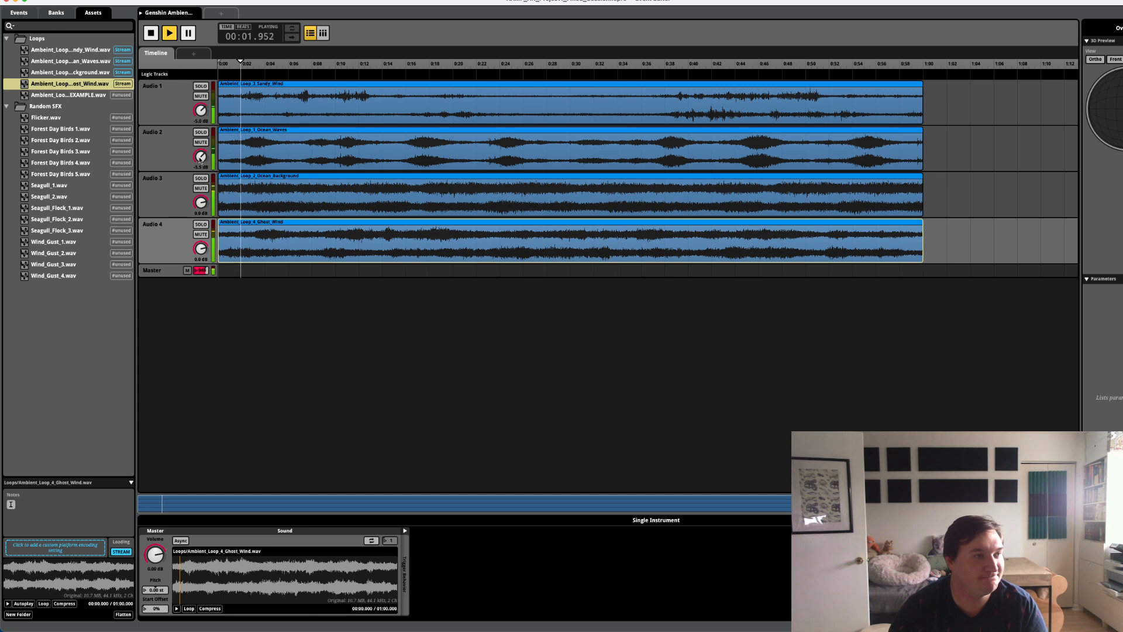
scroll(200, 203, "down", 11)
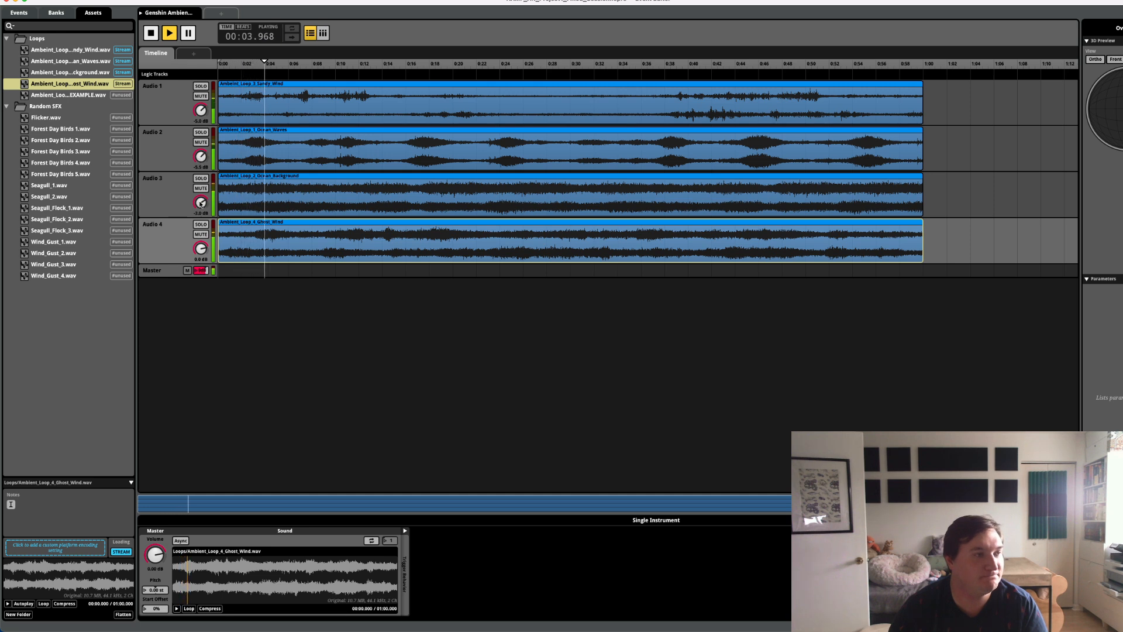
scroll(200, 202, "up", 1)
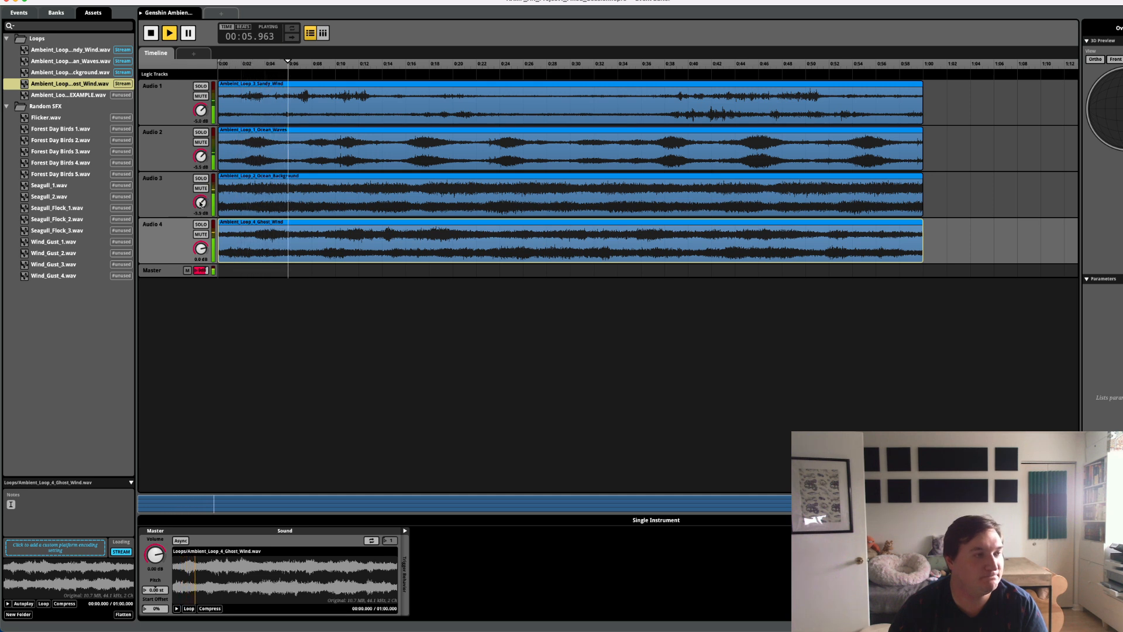
- Lower Audio 4's volume to -11 dB, reduce Audio 2 slightly further and stop the playback
scroll(201, 249, "down", 17)
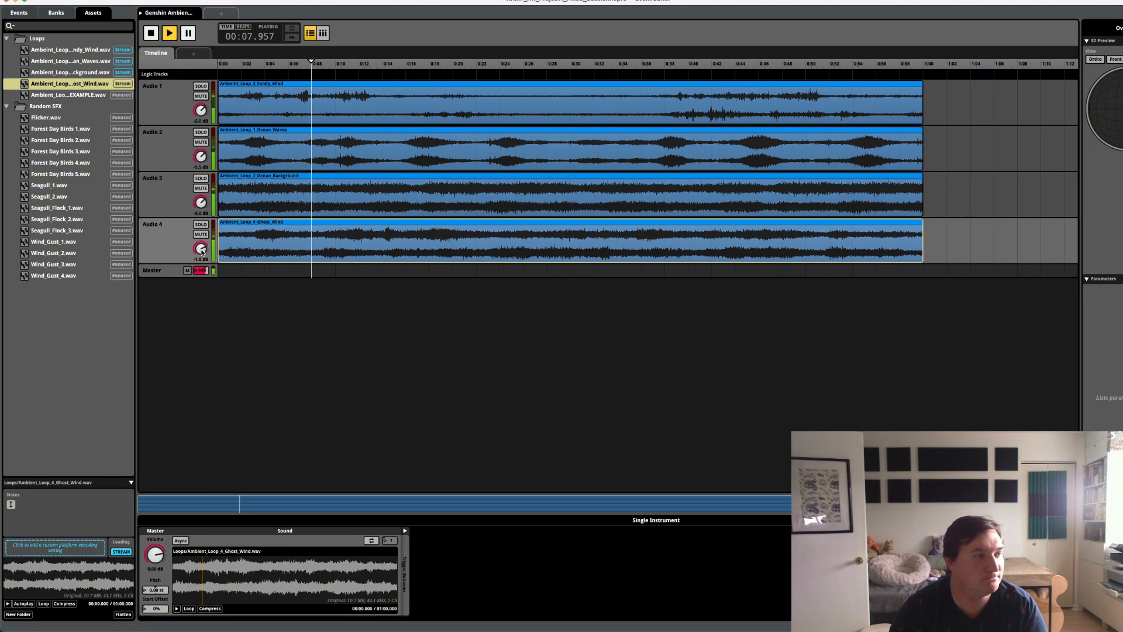
scroll(200, 249, "down", 1)
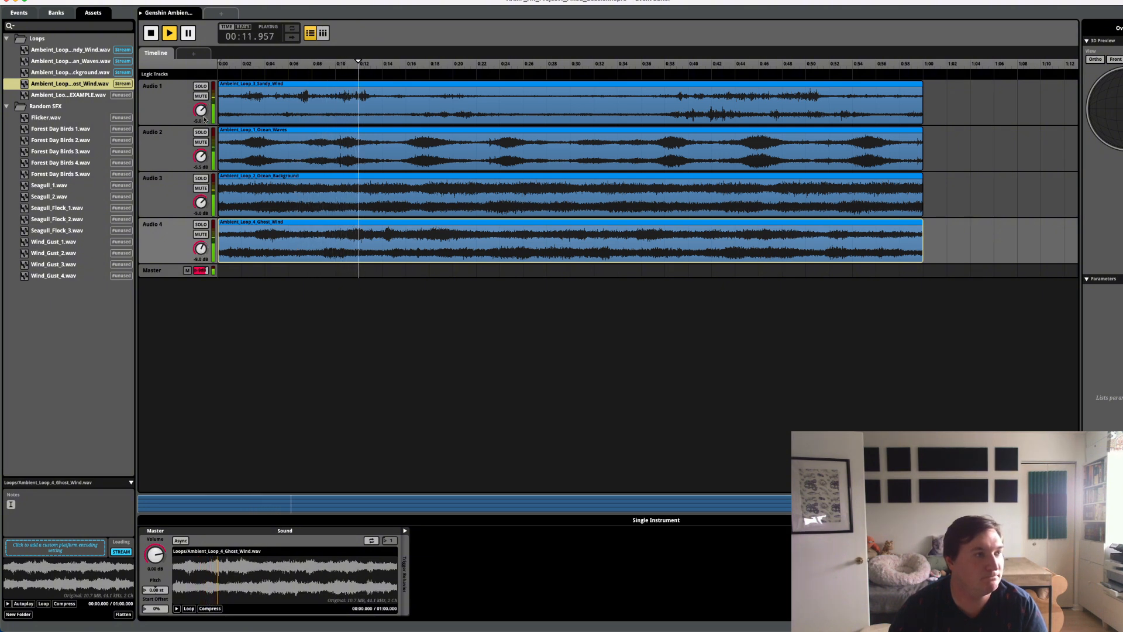
scroll(200, 249, "down", 4)
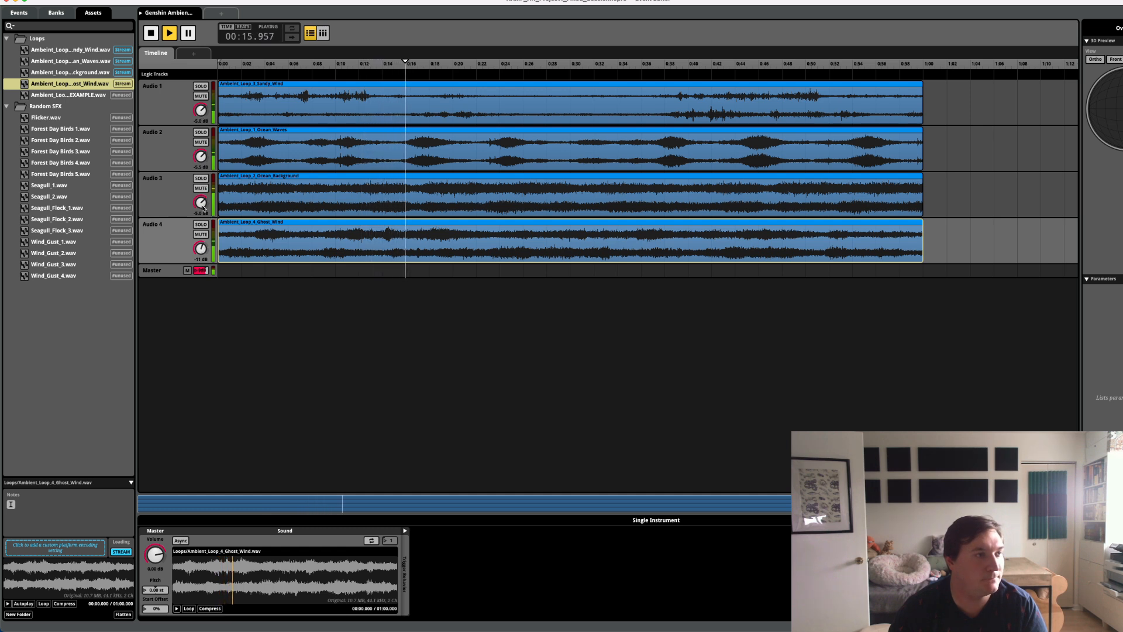
scroll(200, 157, "down", 4)
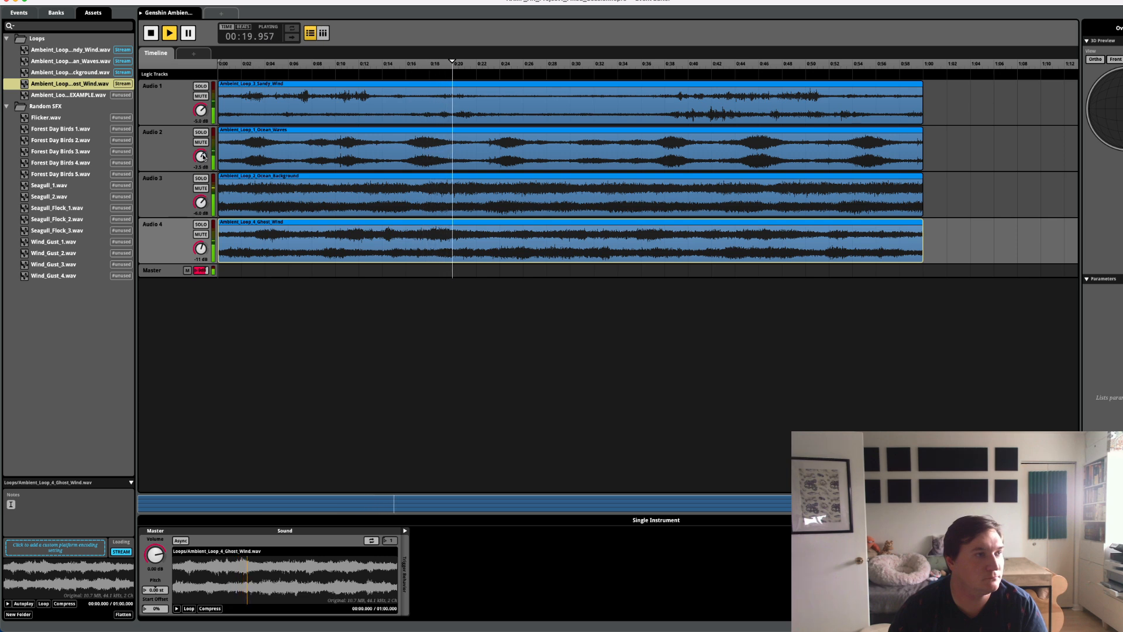
key("space")
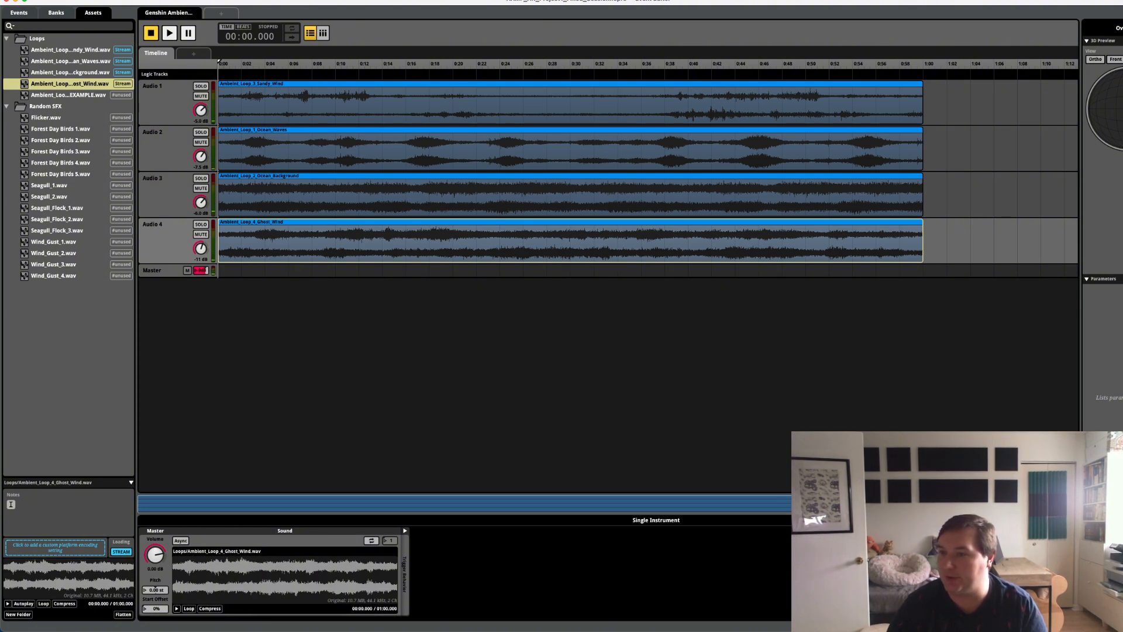
key("super+Tab")
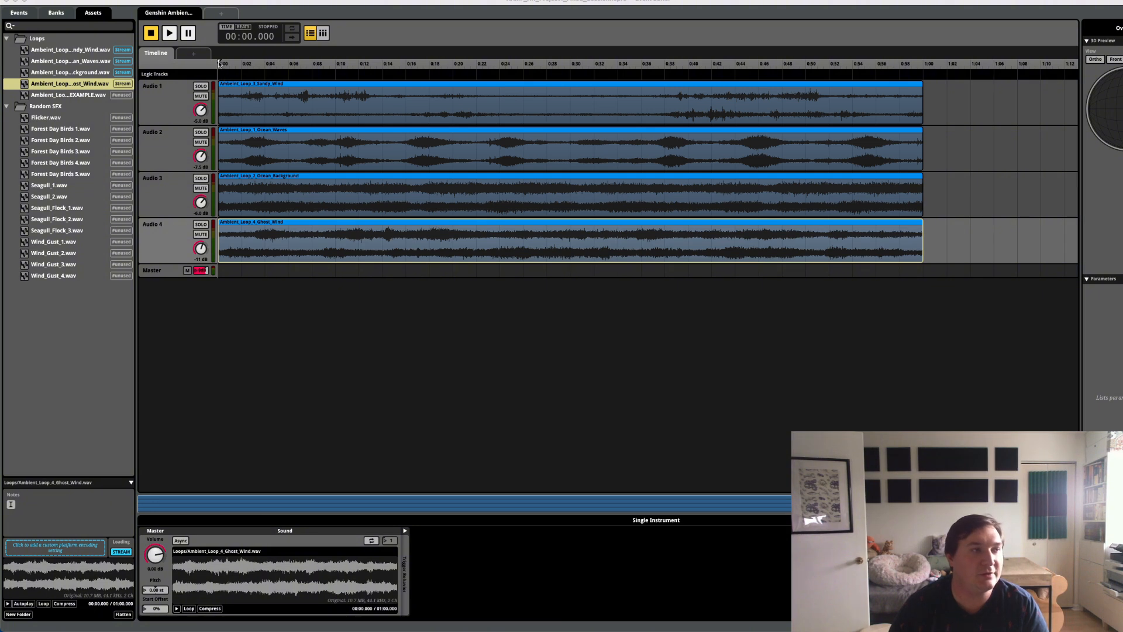
mouse_move(221, 63)
left_mouse_down()
mouse_move(242, 63)
mouse_move(211, 65)
left_mouse_up()
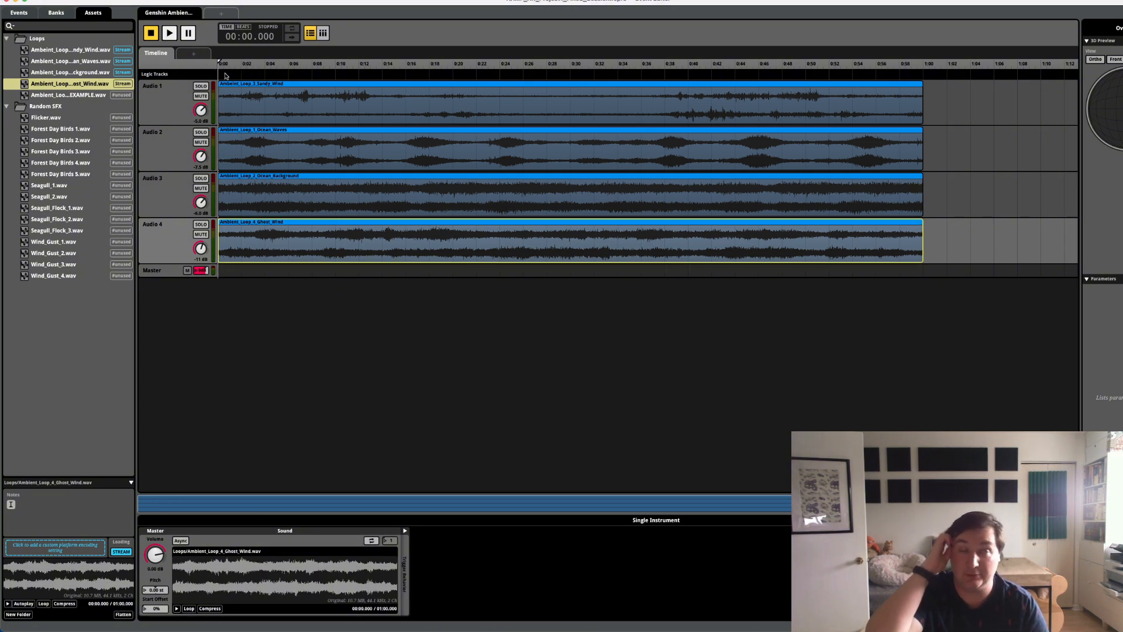
right_click(226, 75)
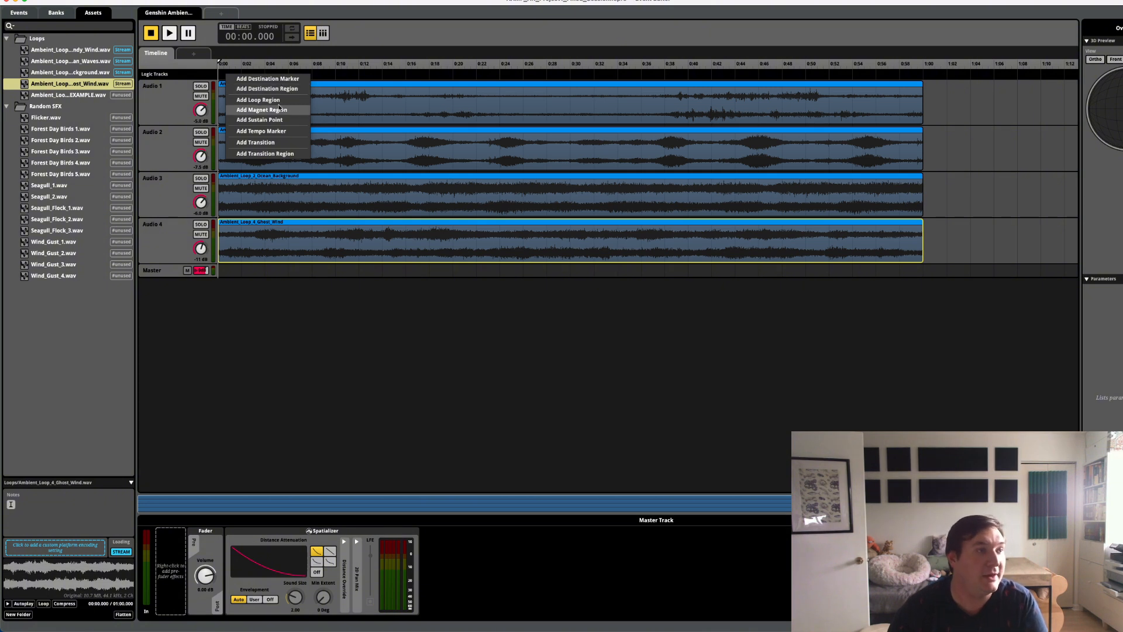
left_click(222, 74)
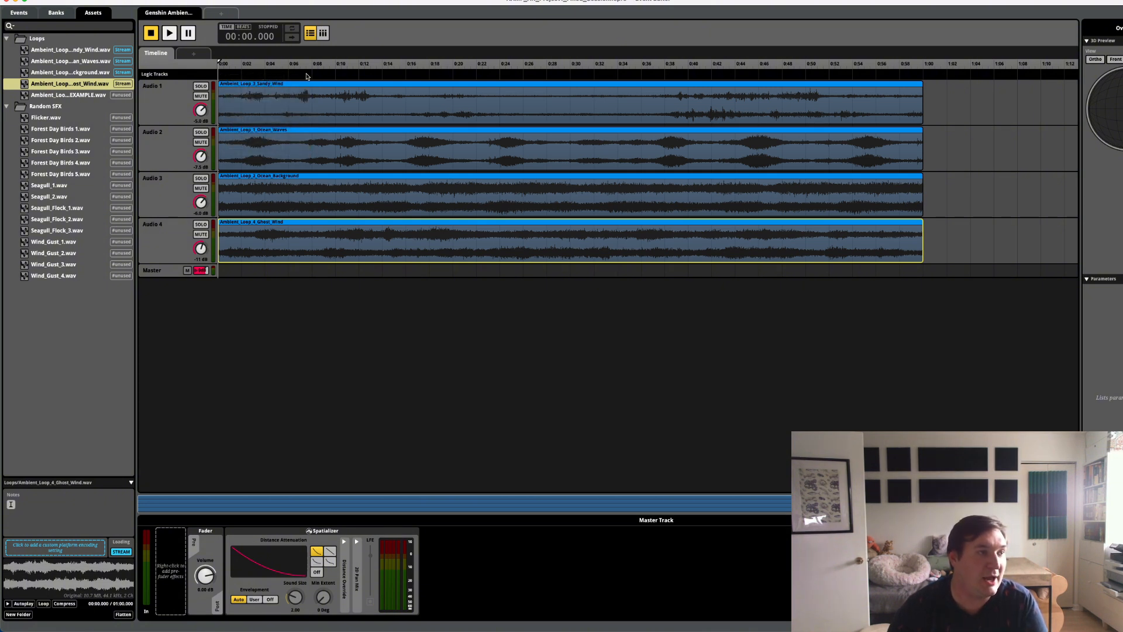
- Add a loop region to the logic tracks and stretch it over the full length of the four ambient loops
right_click(234, 77)
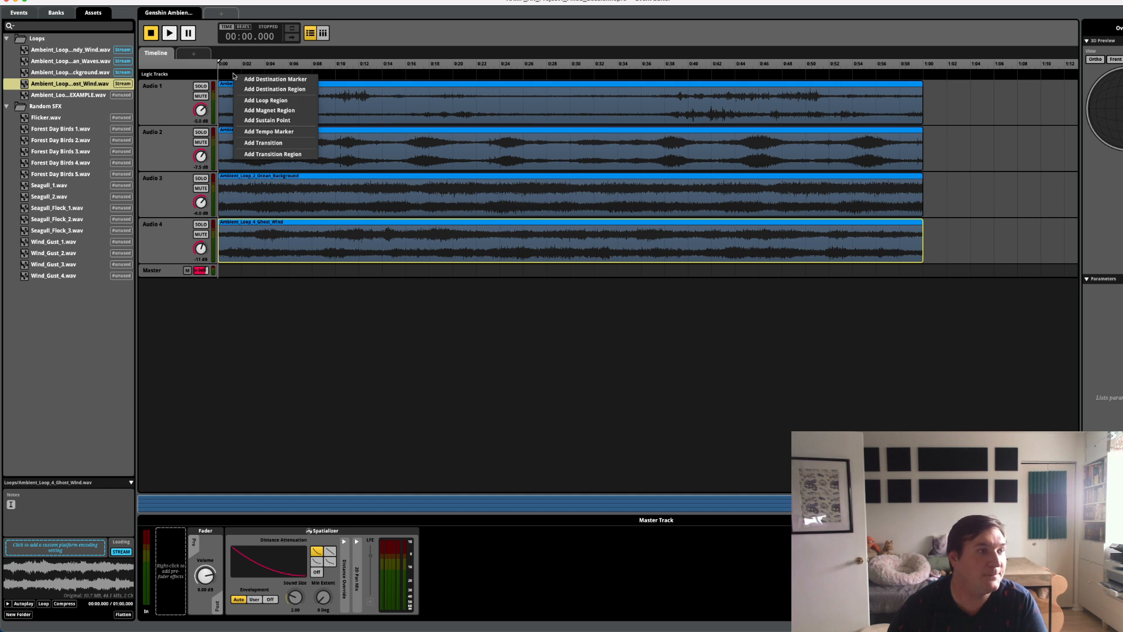
left_click(283, 101)
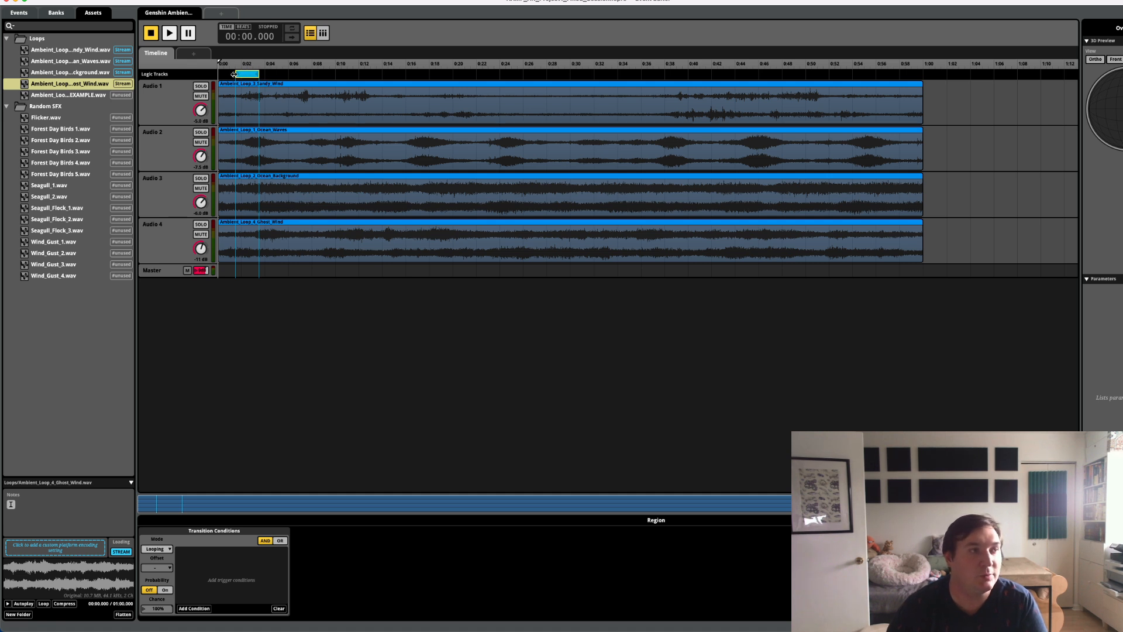
left_click_drag(234, 74, 923, 73)
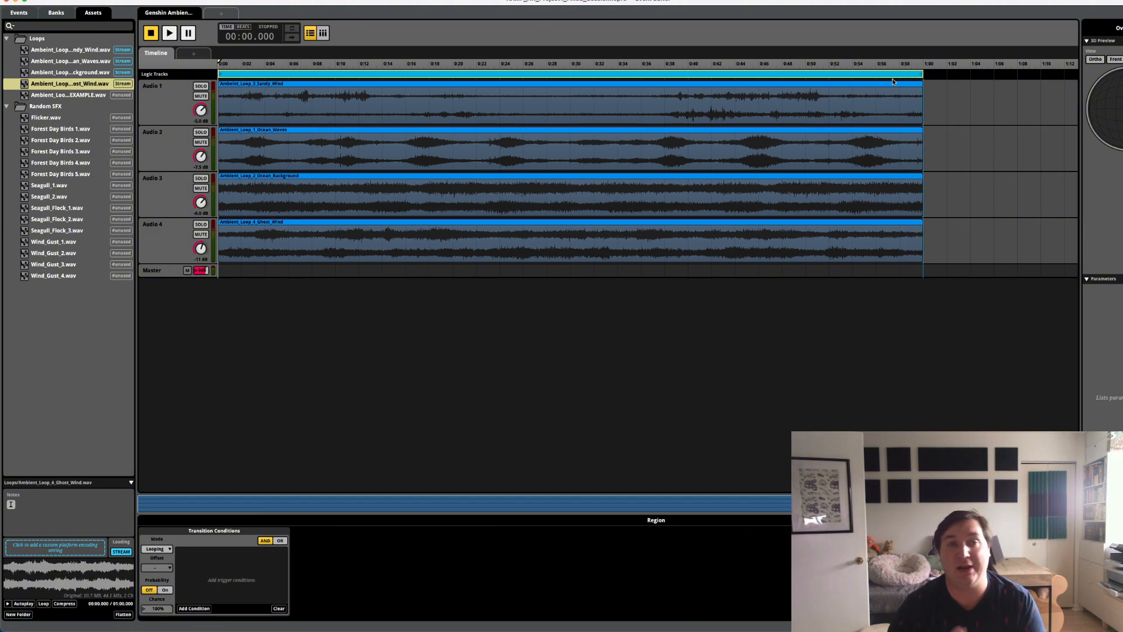
left_click(851, 81)
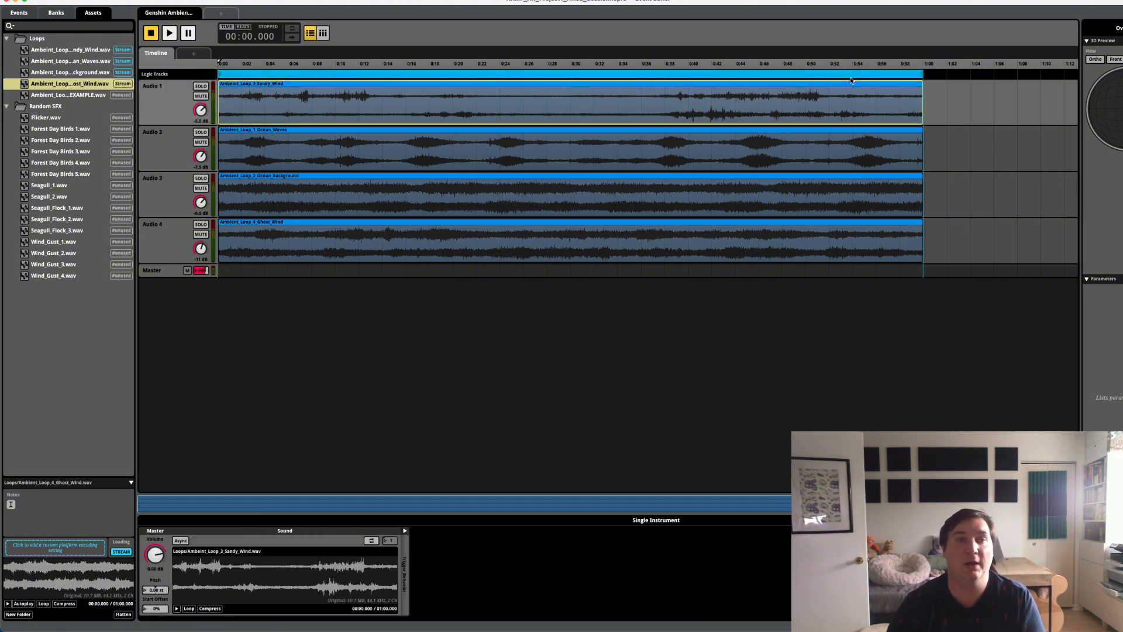
- Play the event from about 56 seconds to test the loop region, and return the playhead to the start
left_click(850, 70)
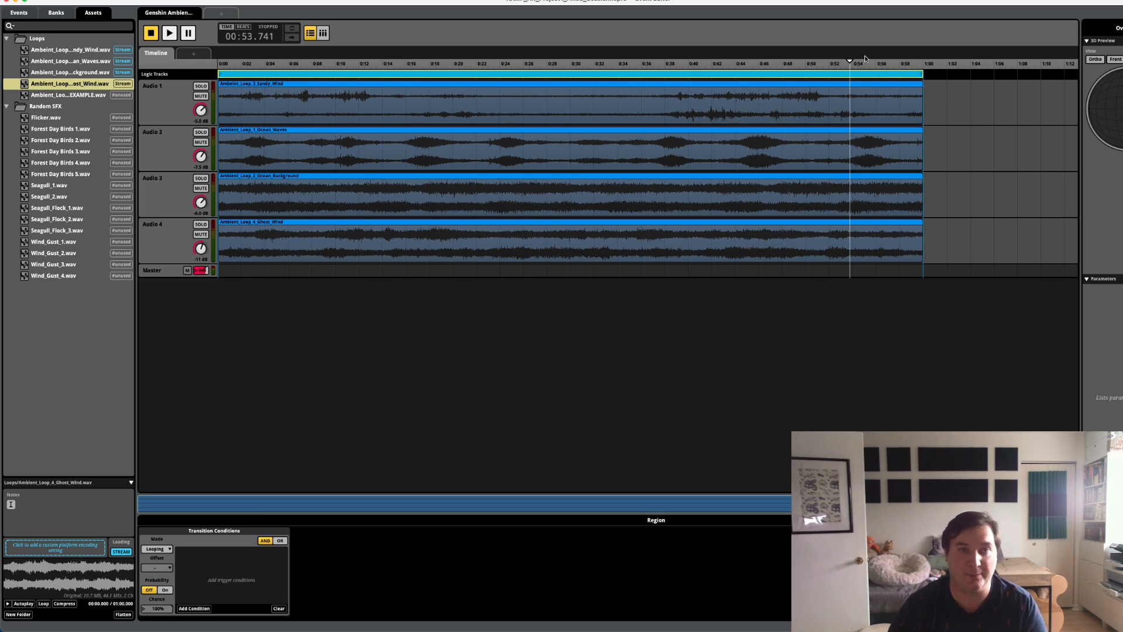
left_click(878, 63)
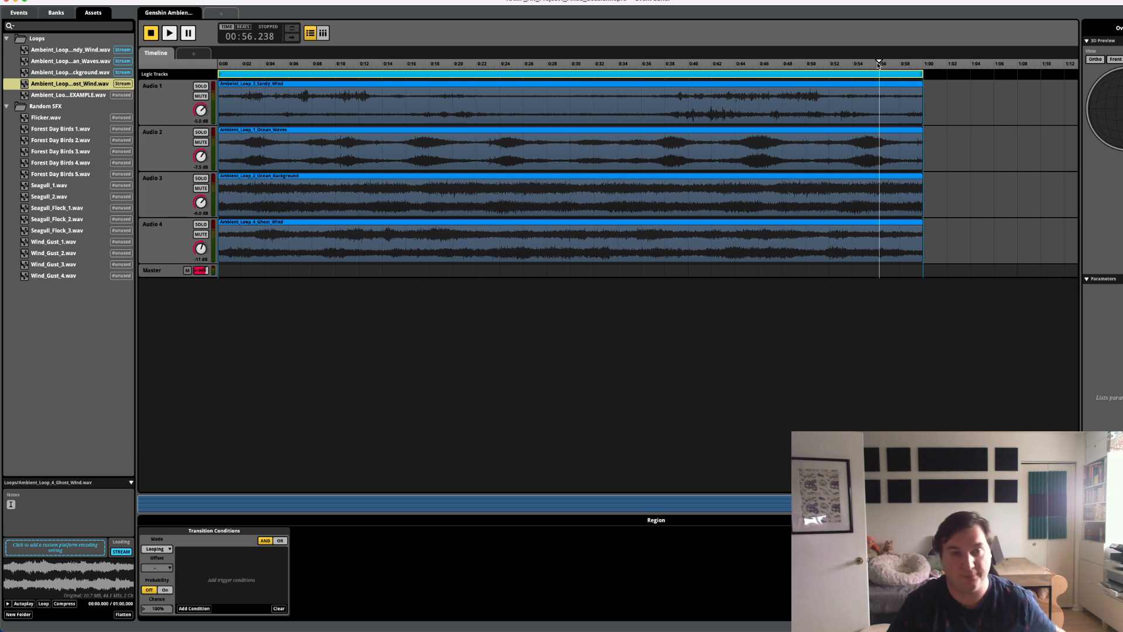
key("space")
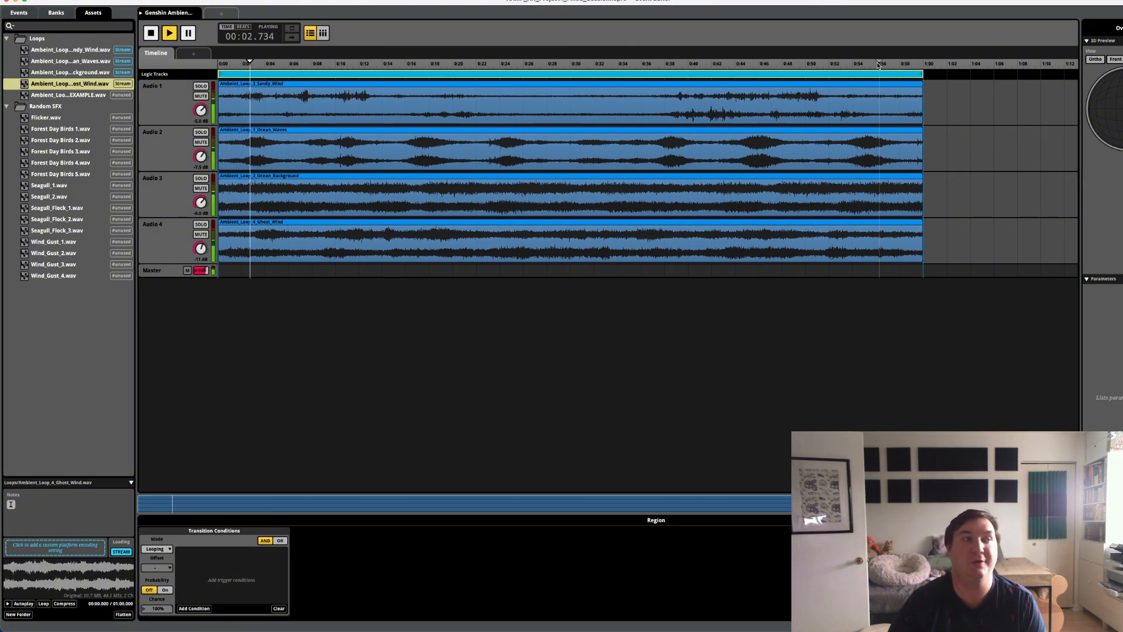
key("space")
left_click_drag(877, 62, 896, 62)
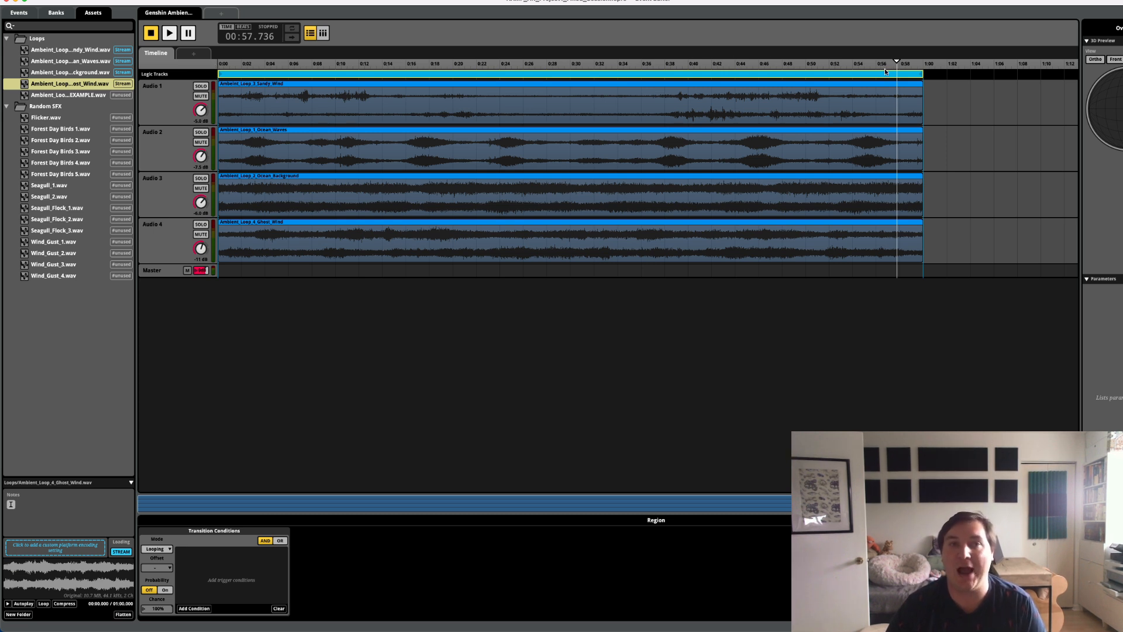
left_click_drag(896, 62, 219, 63)
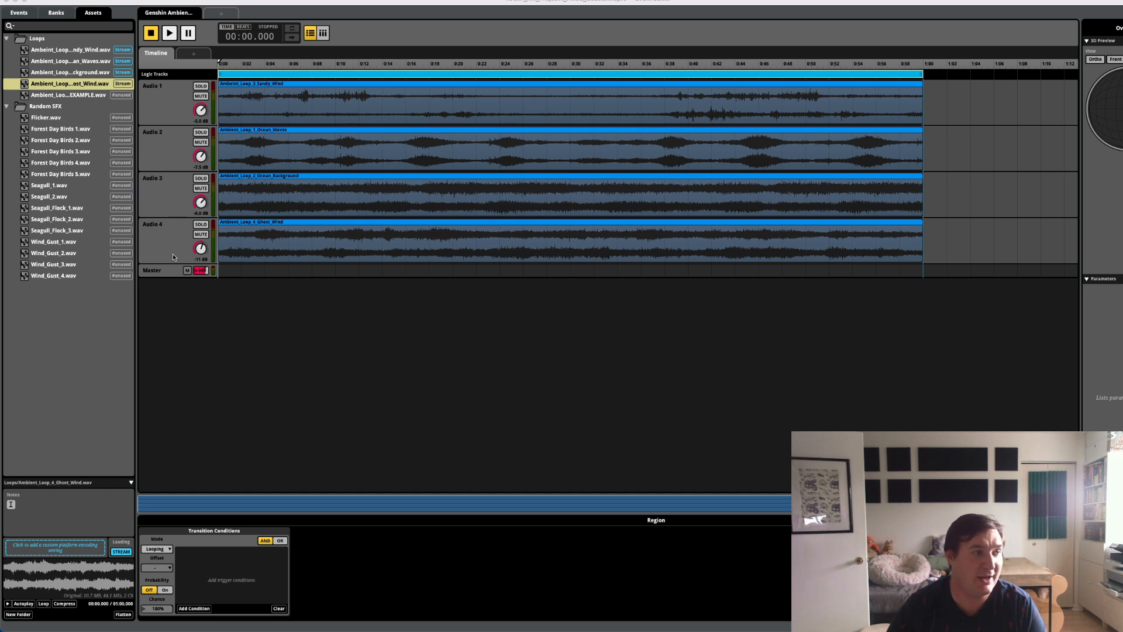
- Add a fifth audio track below Audio 4
right_click(174, 256)
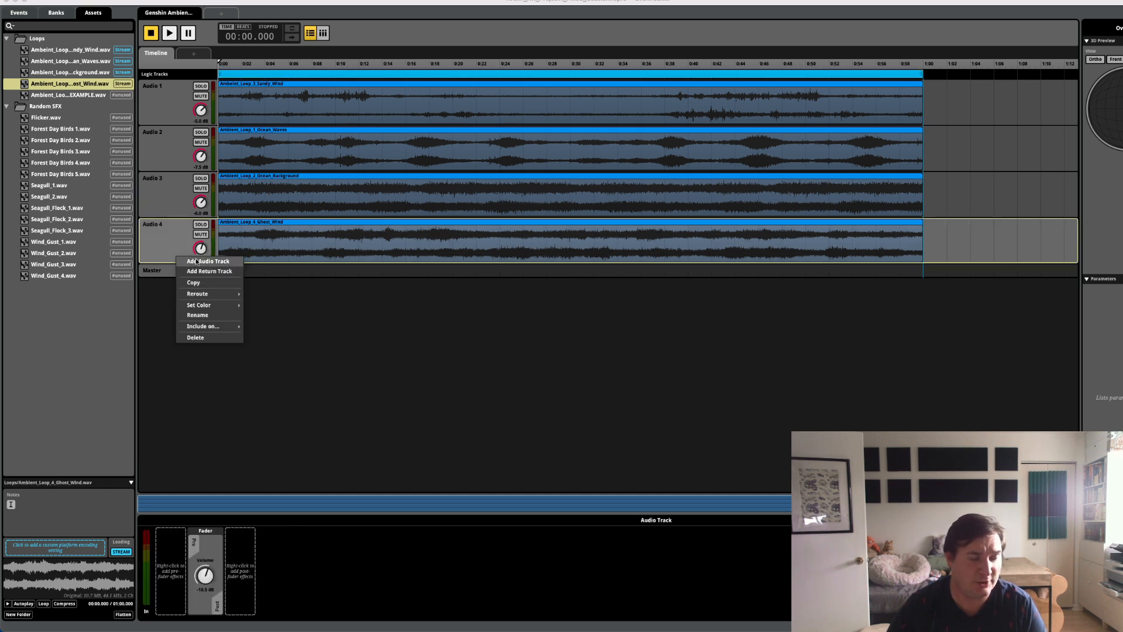
left_click(158, 233)
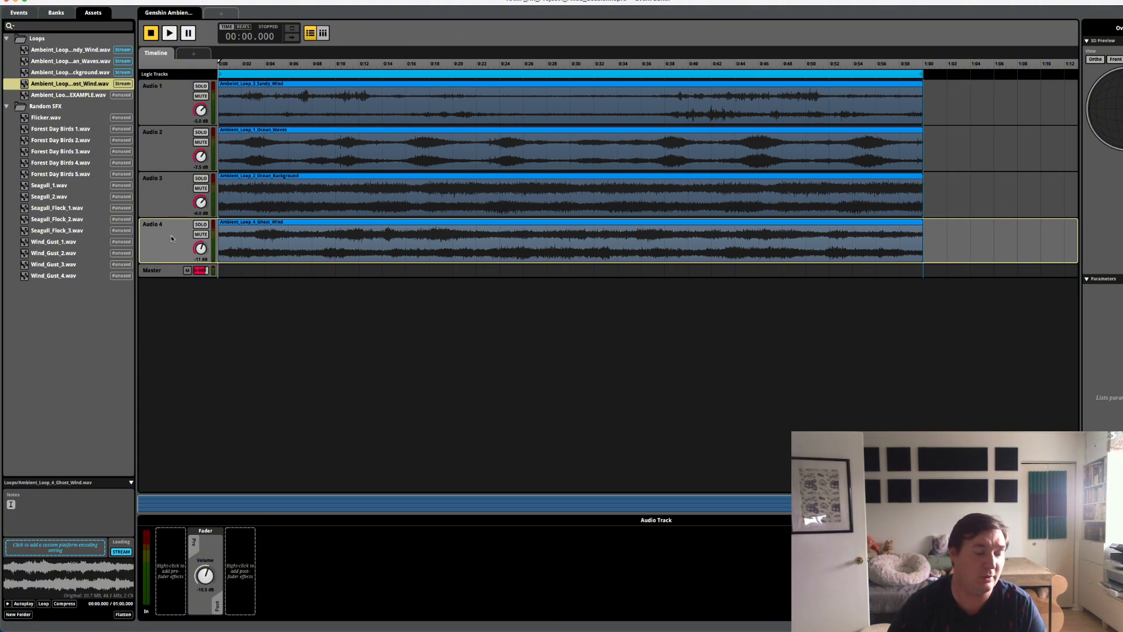
right_click(166, 236)
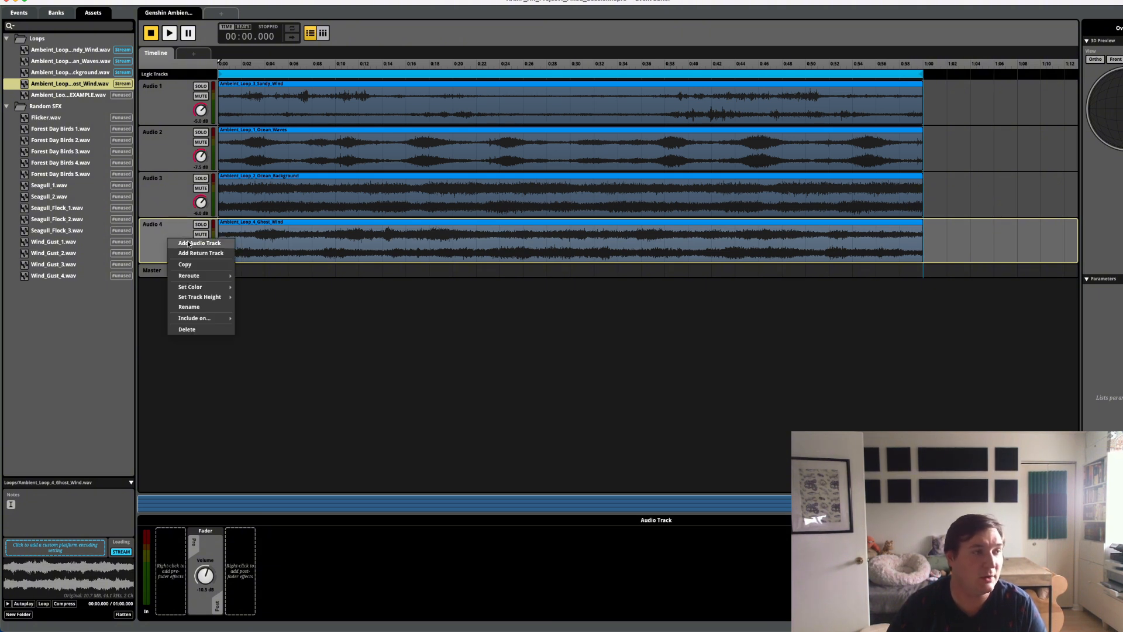
left_click(189, 244)
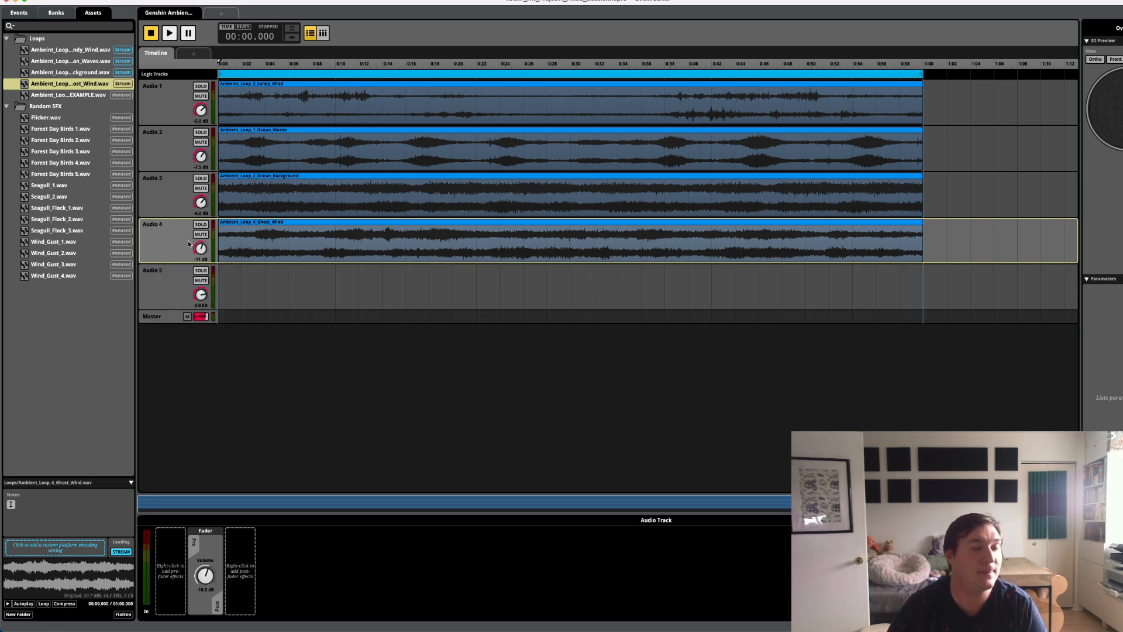
- Add a scatterer instrument to Audio 5 and extend it from the start to the end of the loop region
right_click(239, 290)
left_click(255, 279)
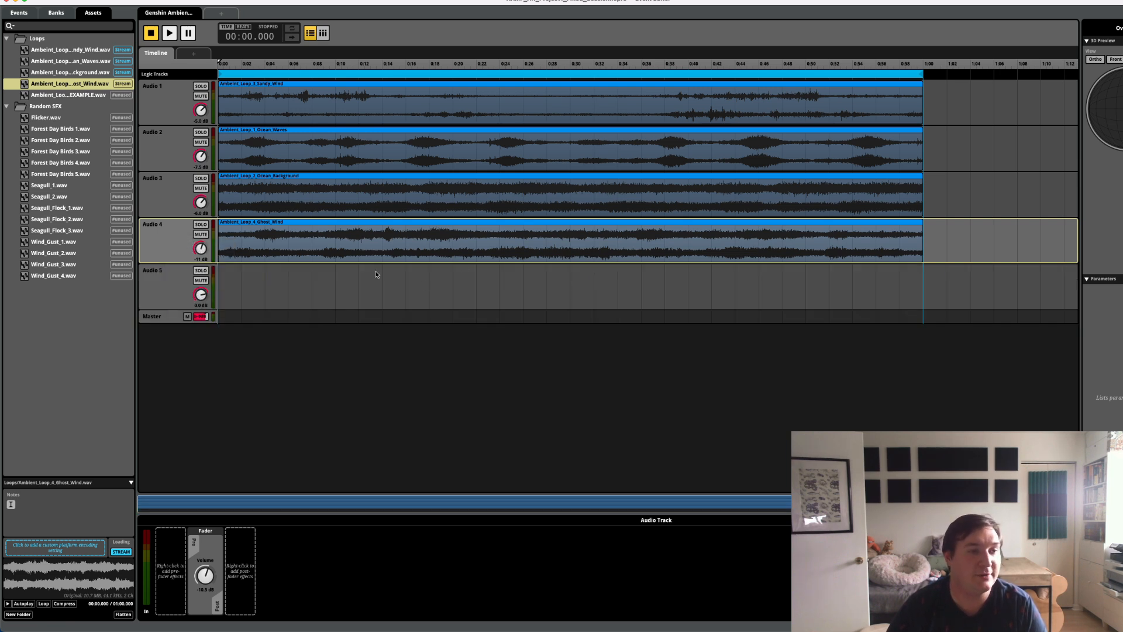
right_click(317, 279)
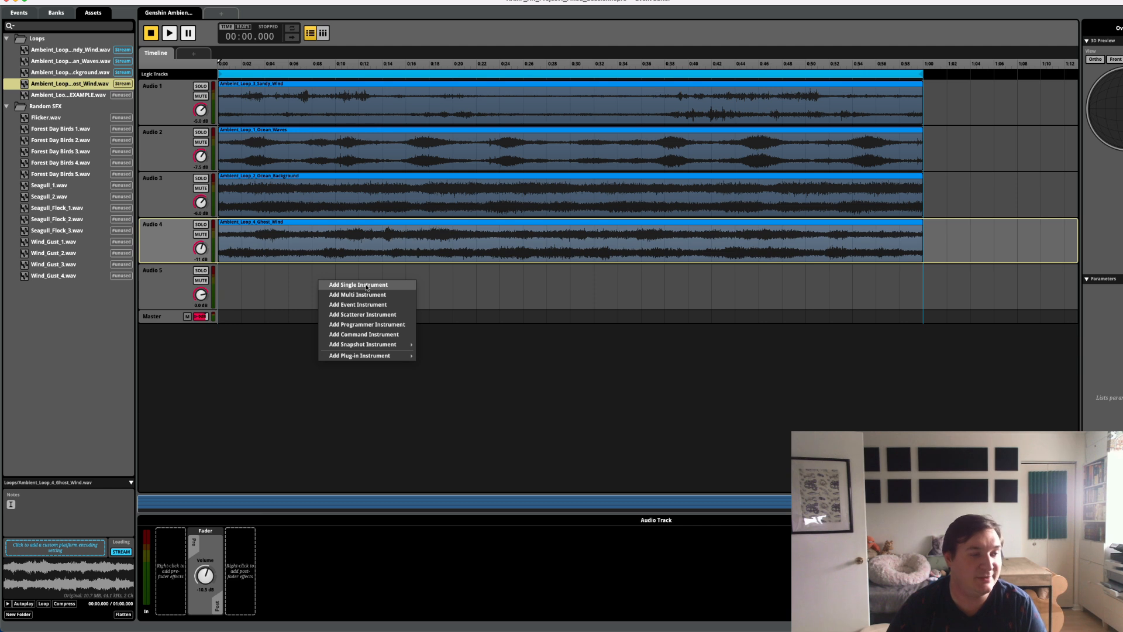
left_click(388, 314)
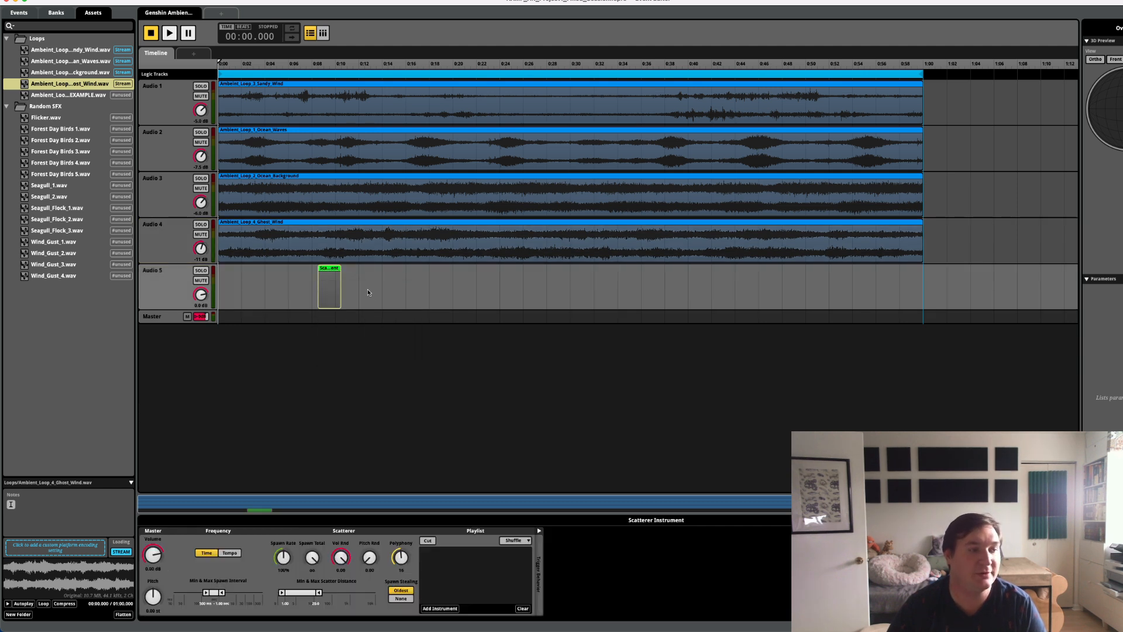
left_click_drag(317, 290, 220, 287)
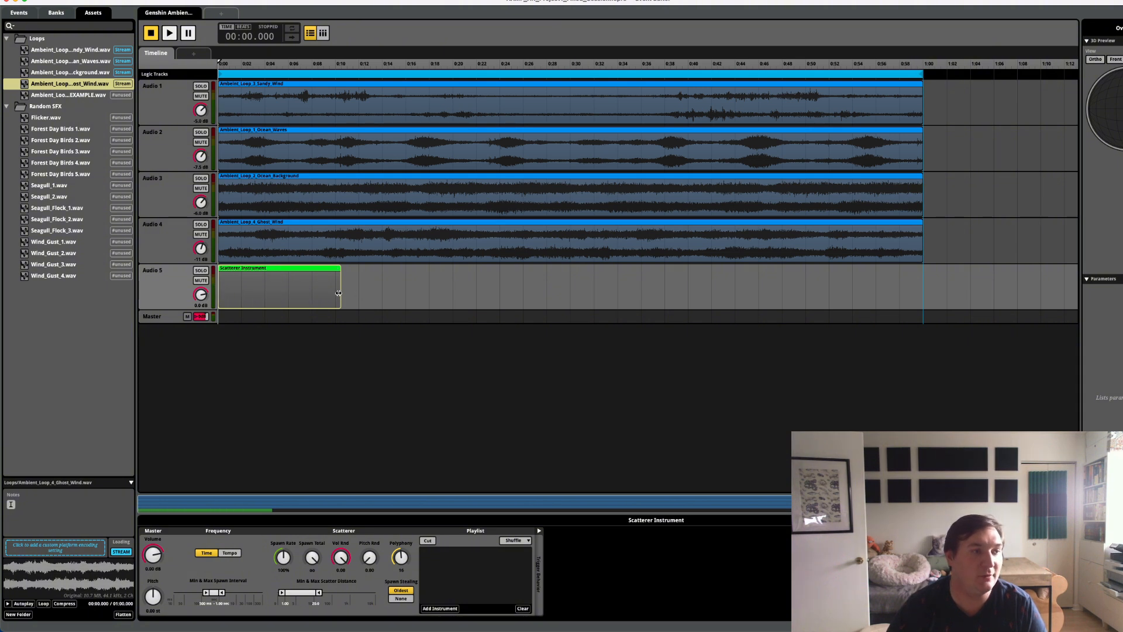
left_click_drag(338, 293, 923, 290)
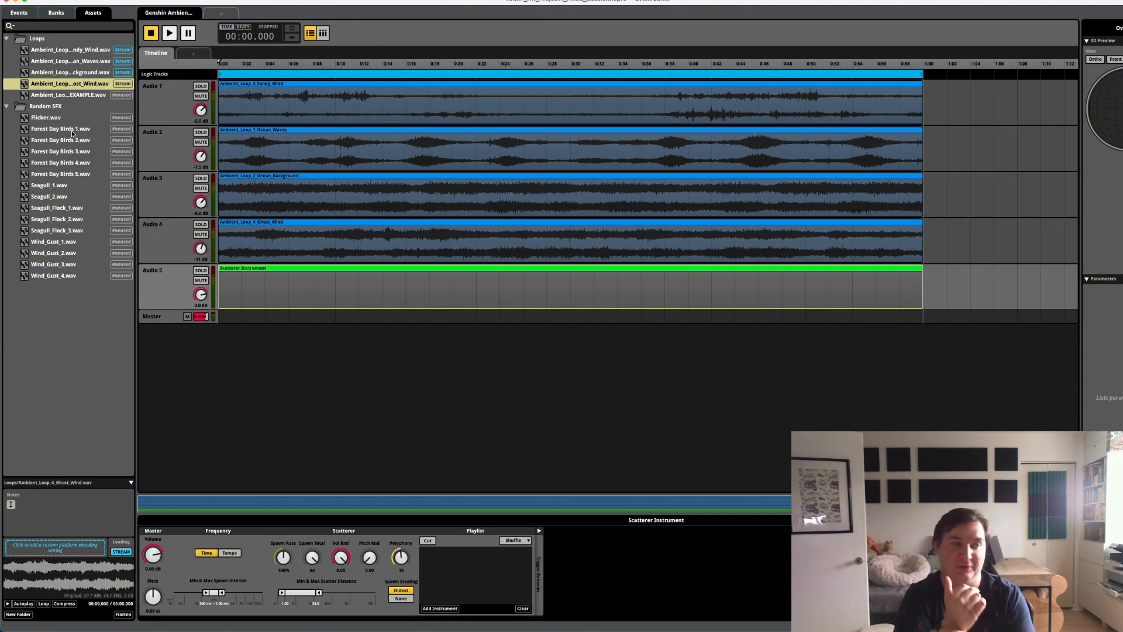
- Add Seagull_1, Seagull_2 and Seagull_Fleck_1 to Seagull_Fleck_3 to the scatterer instrument's playlist
left_click(48, 186)
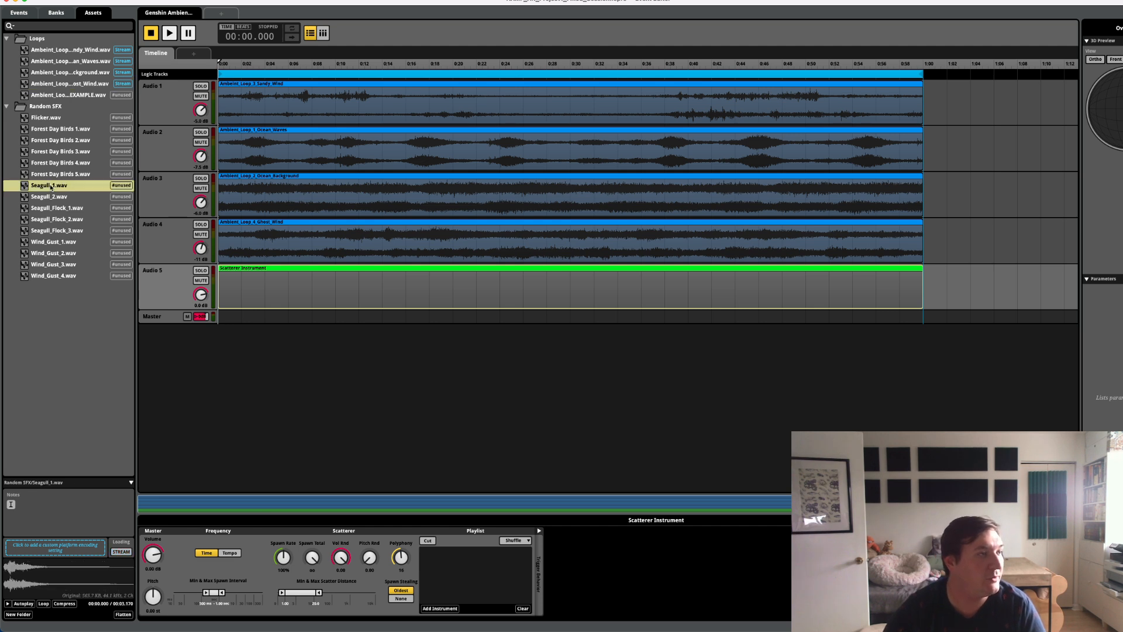
left_click(65, 231, "shift")
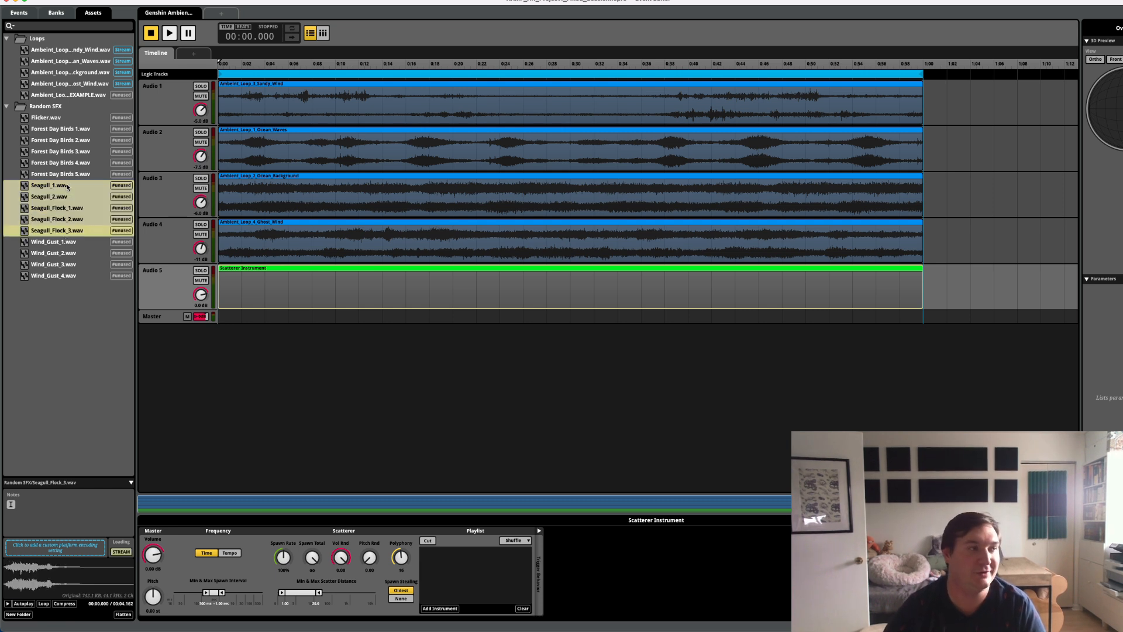
left_click(67, 186)
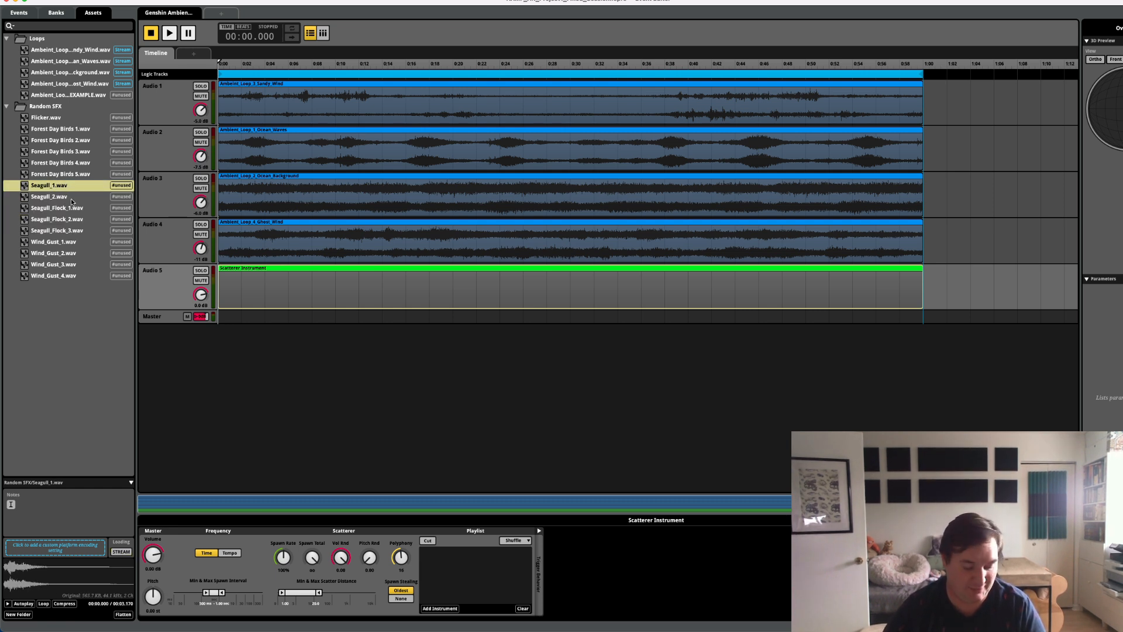
left_click(76, 231, "shift")
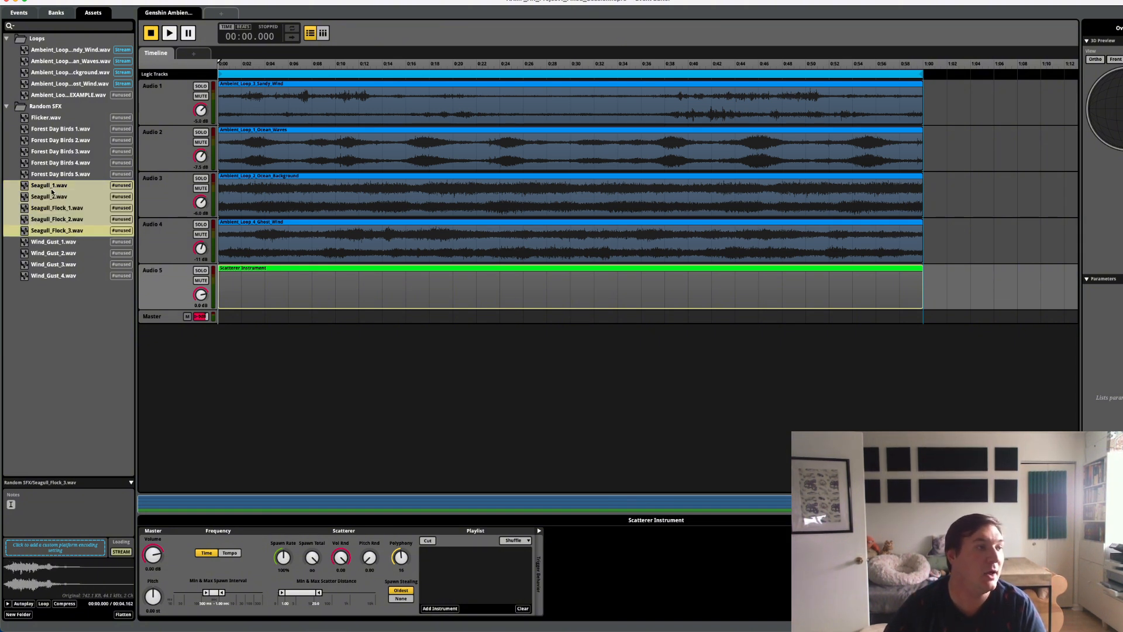
left_click_drag(48, 193, 478, 574)
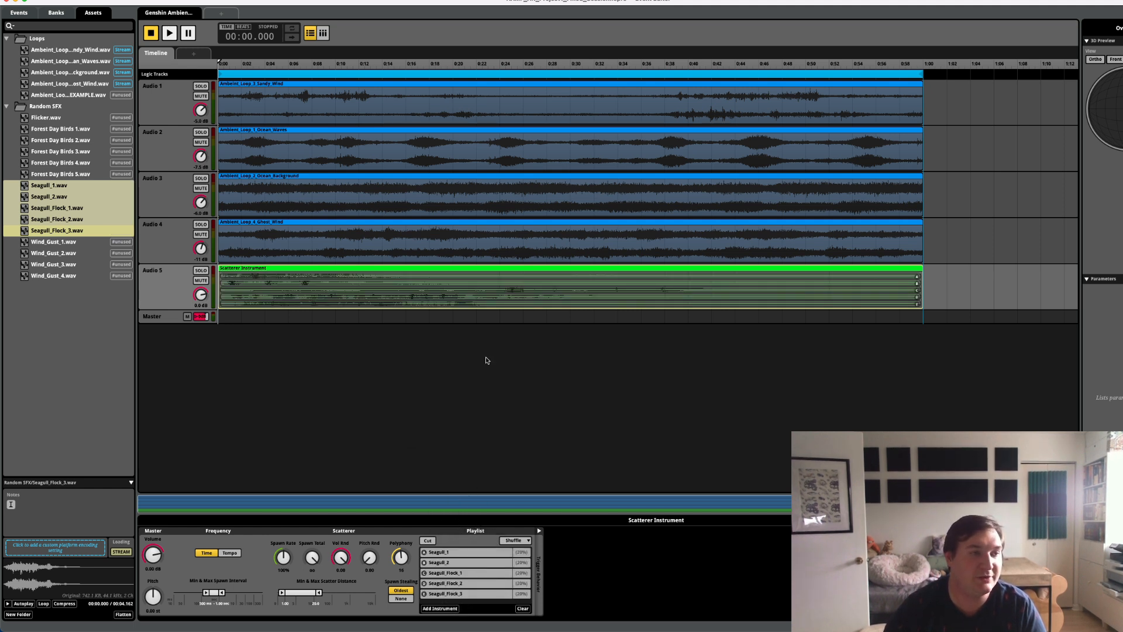
- Compare Audio 4's single instrument with the scatterer and inspect the sounds of Seagull_1, Seagull_2 and Seagull_Fleck_3 in its playlist
left_click(493, 236)
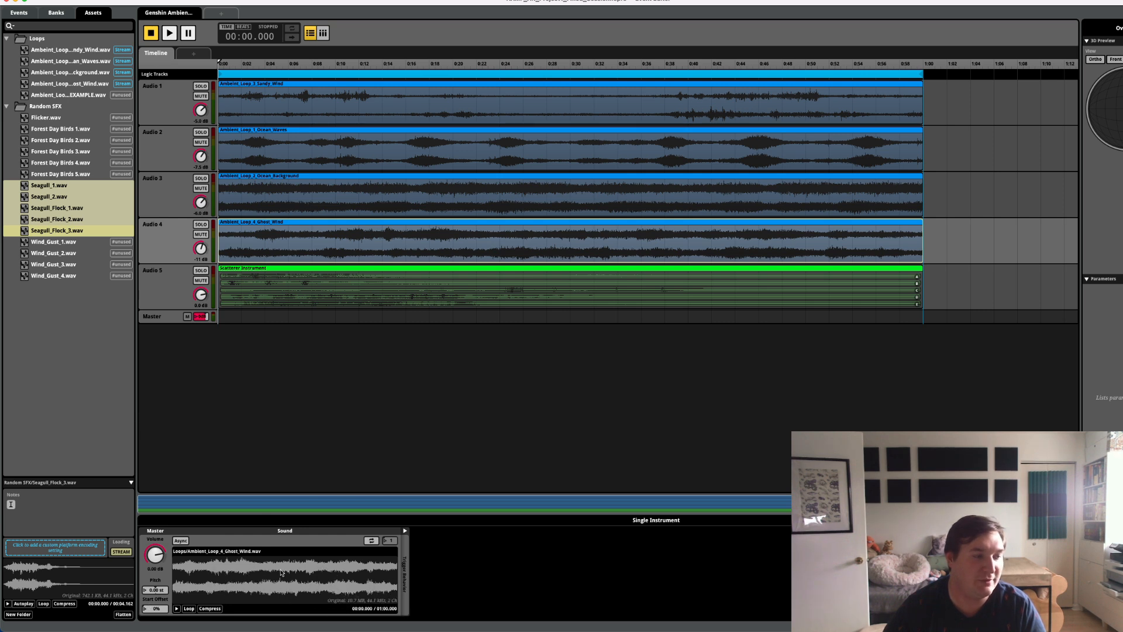
left_click(434, 269)
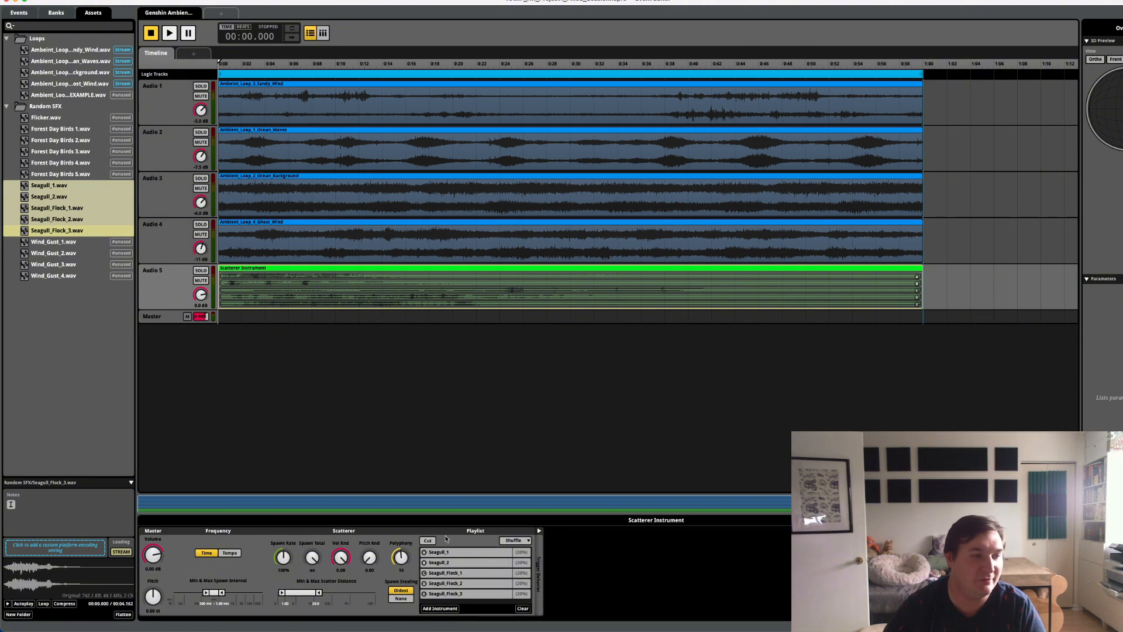
left_click(488, 554)
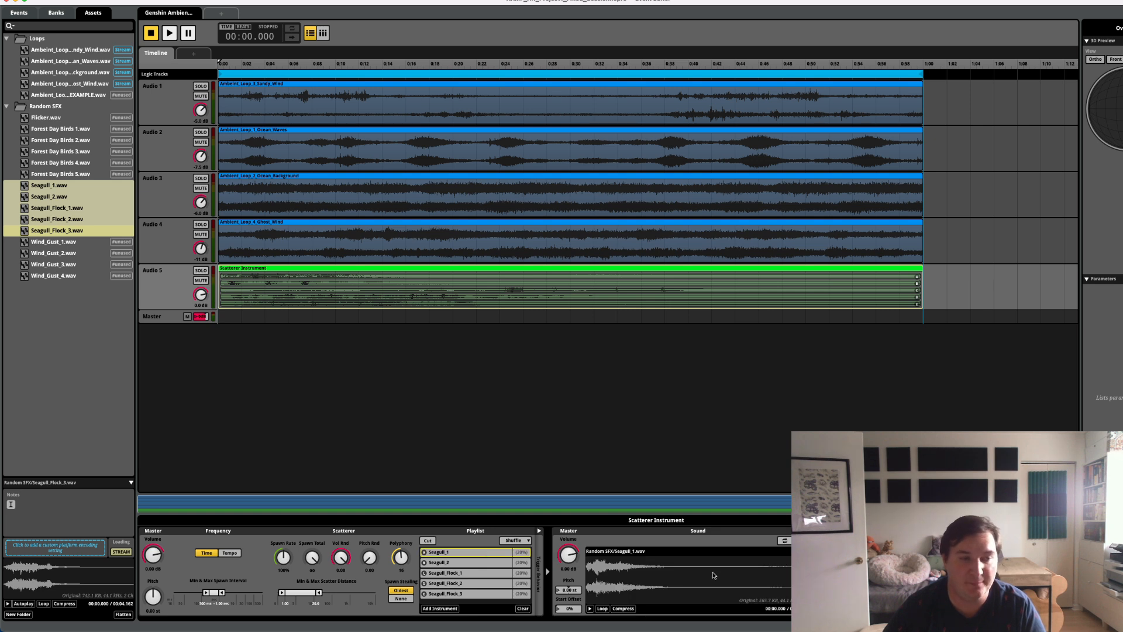
left_click(471, 567)
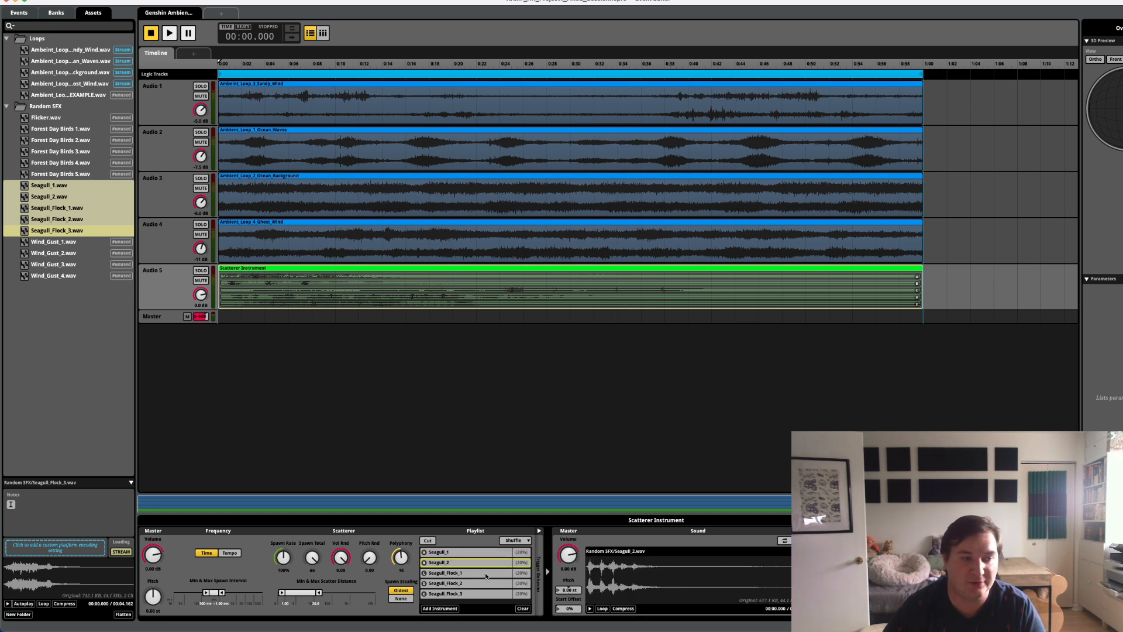
left_click(487, 594)
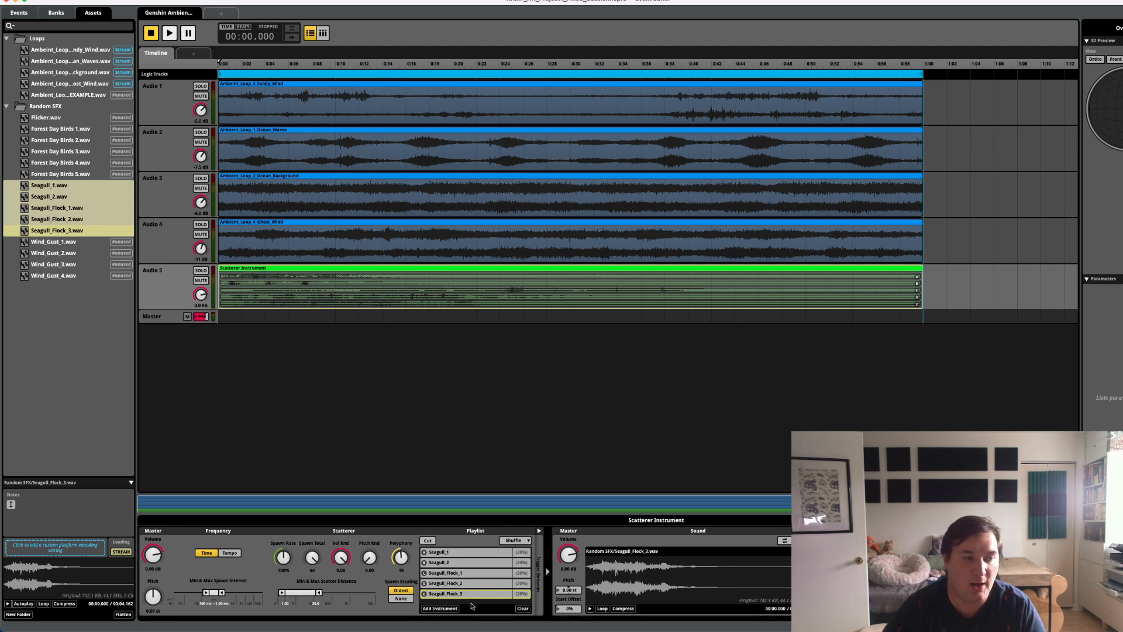
left_click(472, 606)
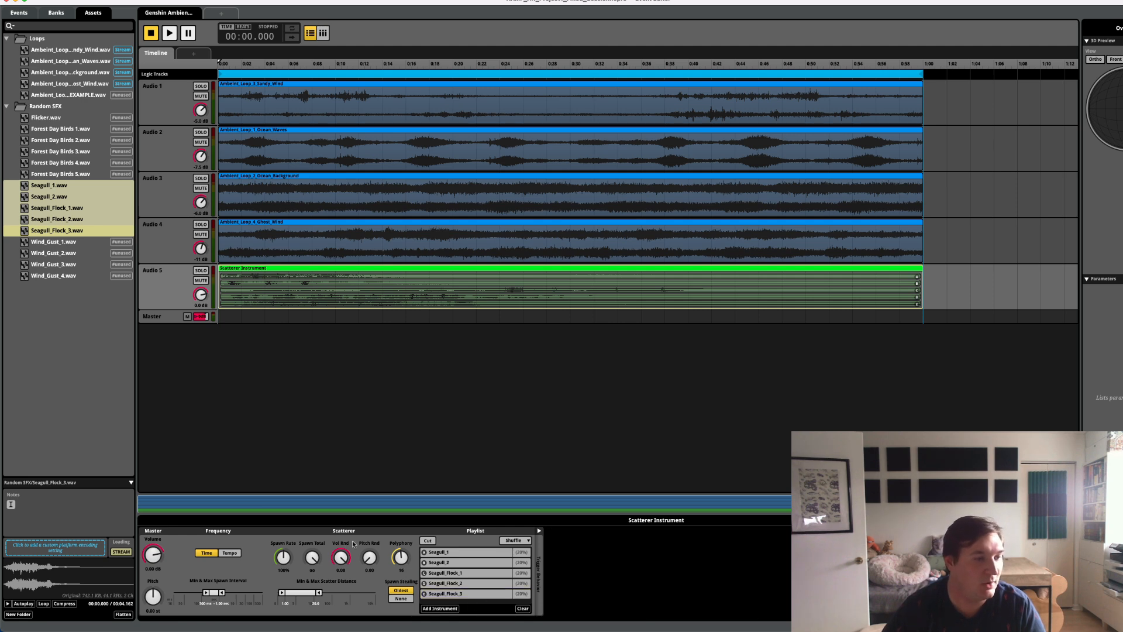
- Solo Audio 5, listen to the scattered seagulls, and stop the playback with the playhead back at the start
left_click(200, 271)
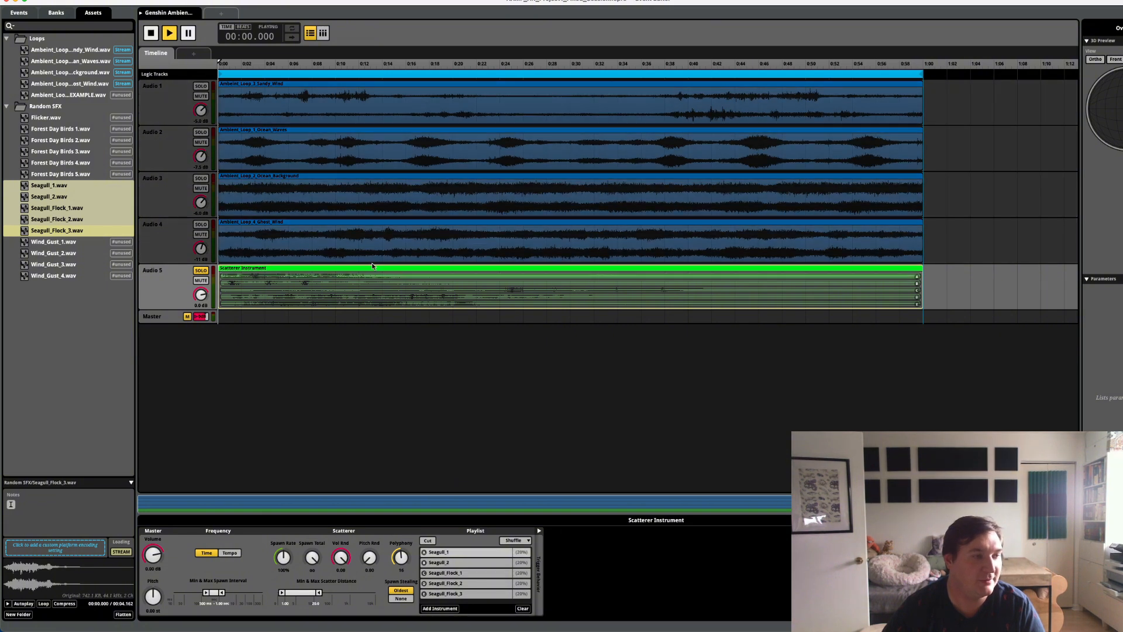
key("space")
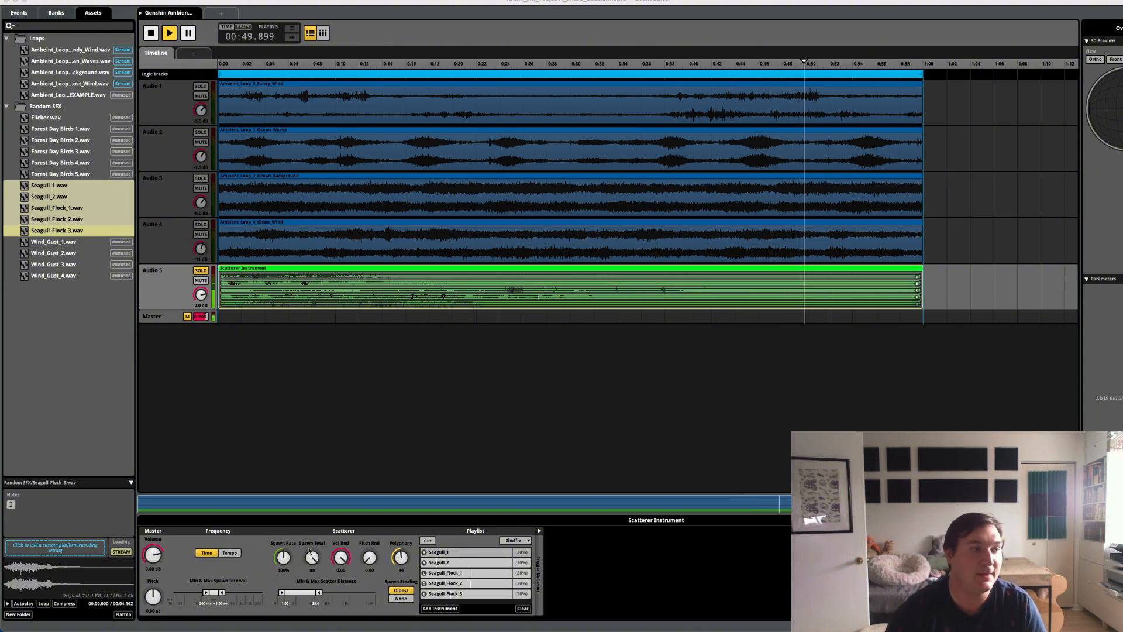
left_click(151, 34)
left_click(151, 34)
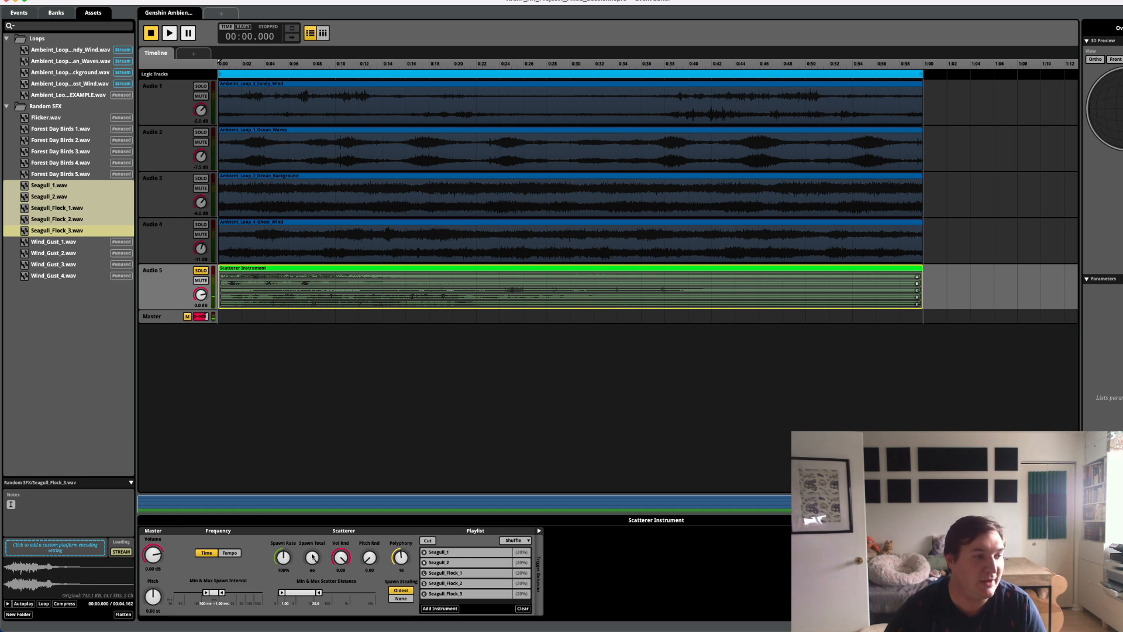
- Set the scatterer's Spawn Total to 1 and play the event from the start repeatedly
left_click_drag(312, 556, 312, 557)
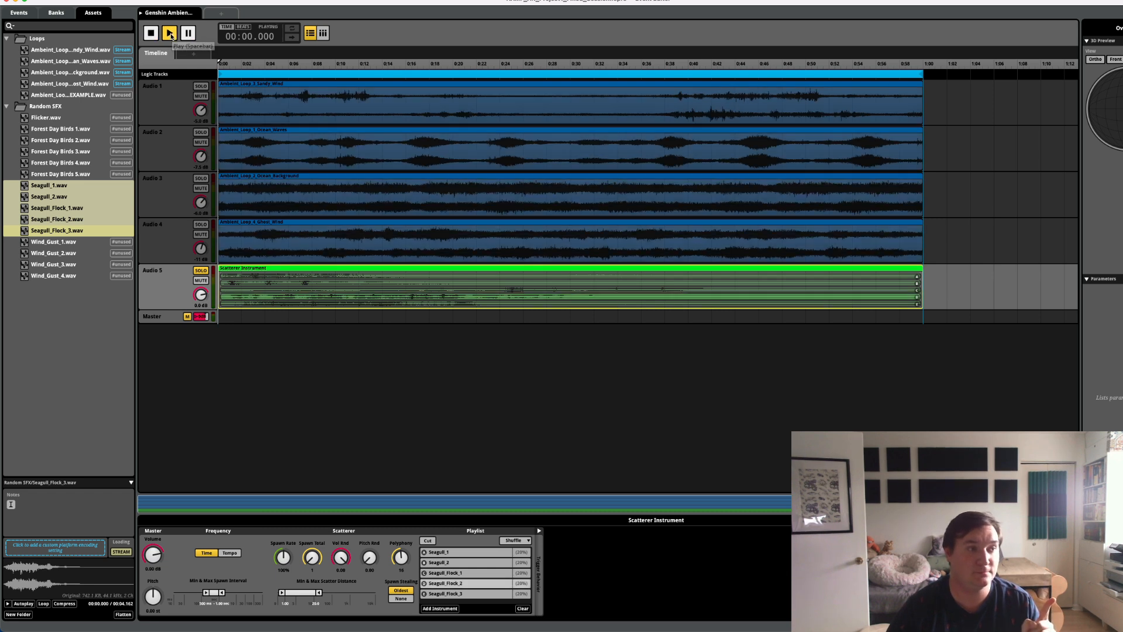
left_click(170, 34)
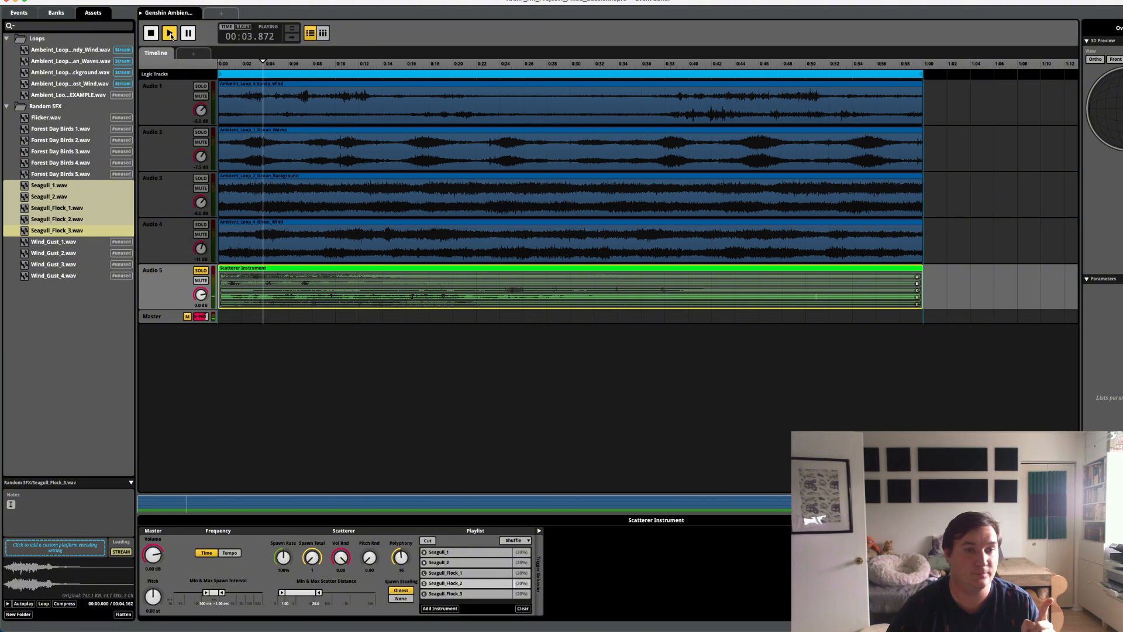
left_click(171, 36)
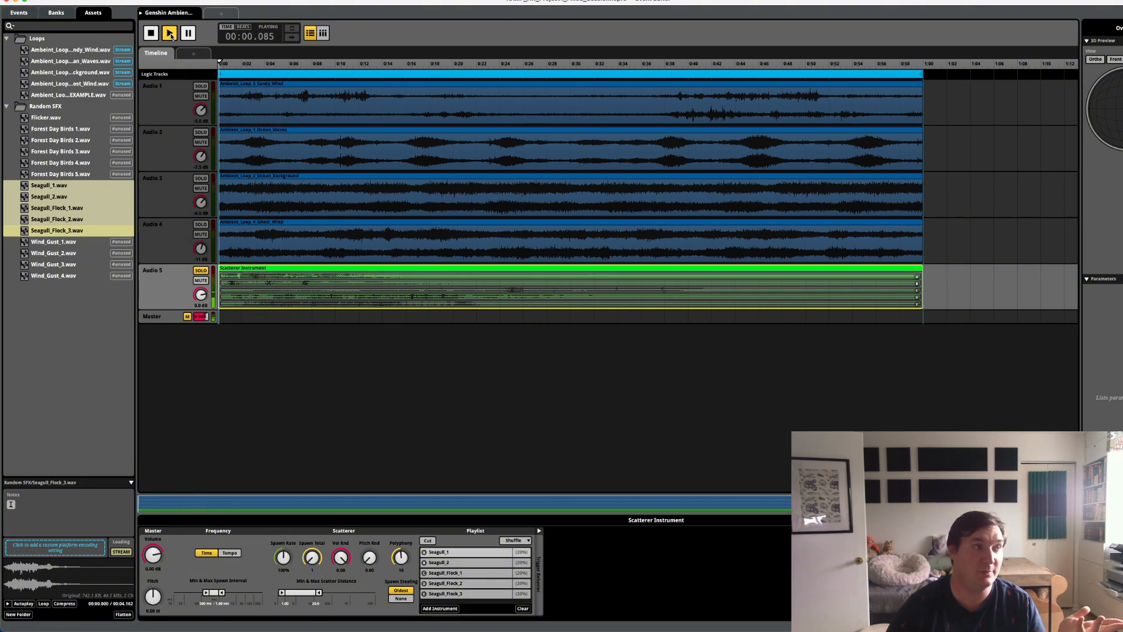
- Stop playback, then set the scatterer's Spawn Total to infinite and its volume randomization to -3.50
left_click(151, 34)
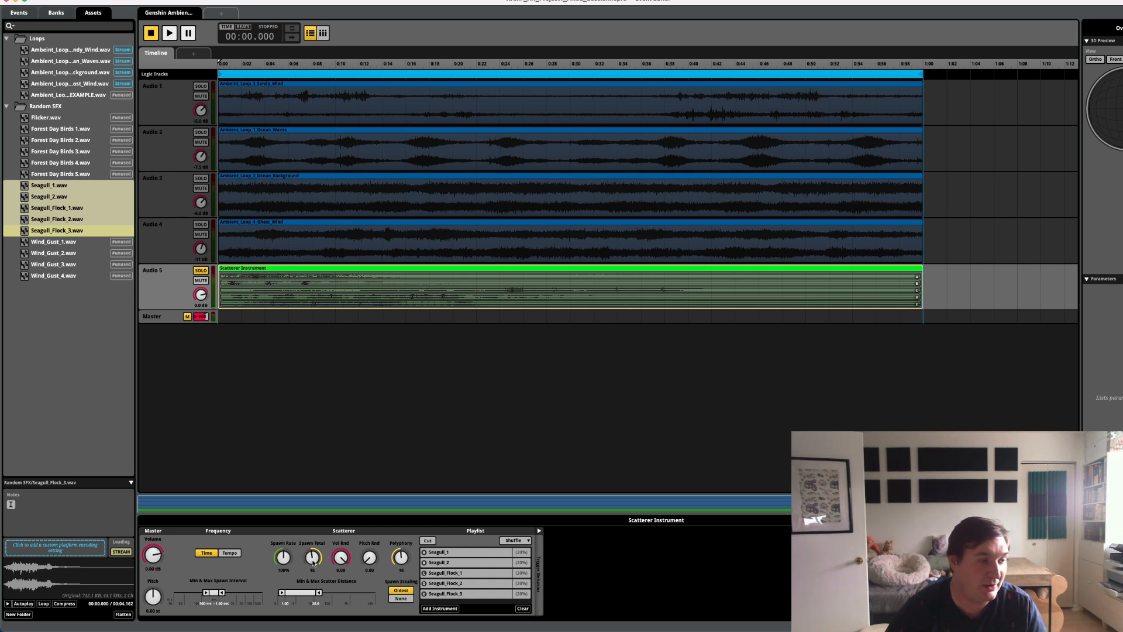
left_click_drag(312, 561, 312, 538)
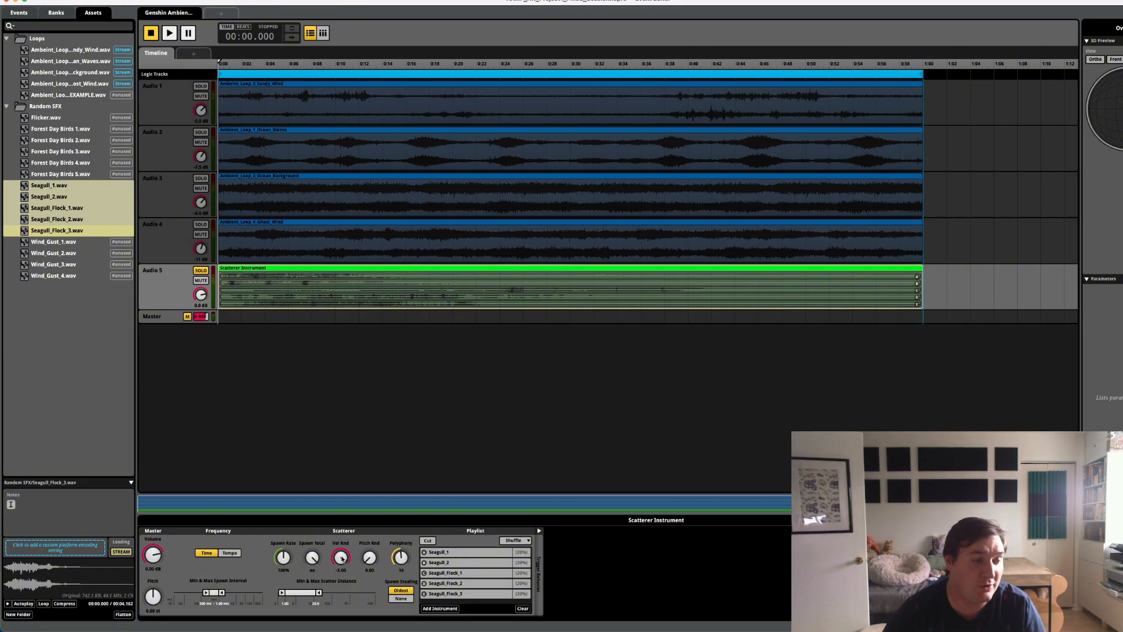
left_click_drag(342, 557, 341, 558)
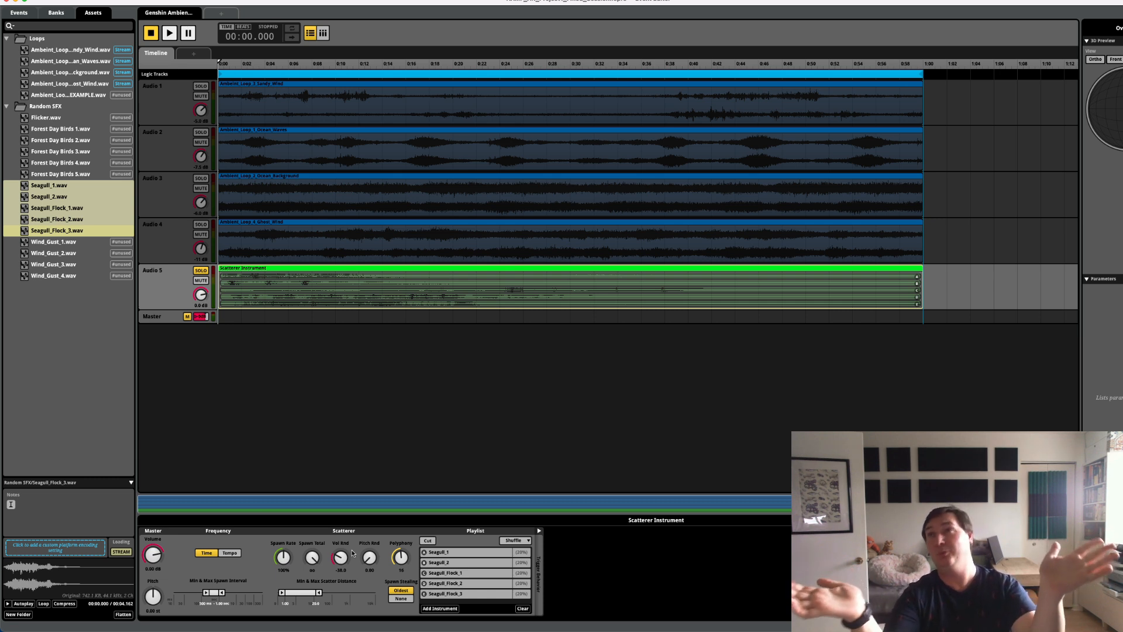
left_click_drag(340, 554, 338, 563)
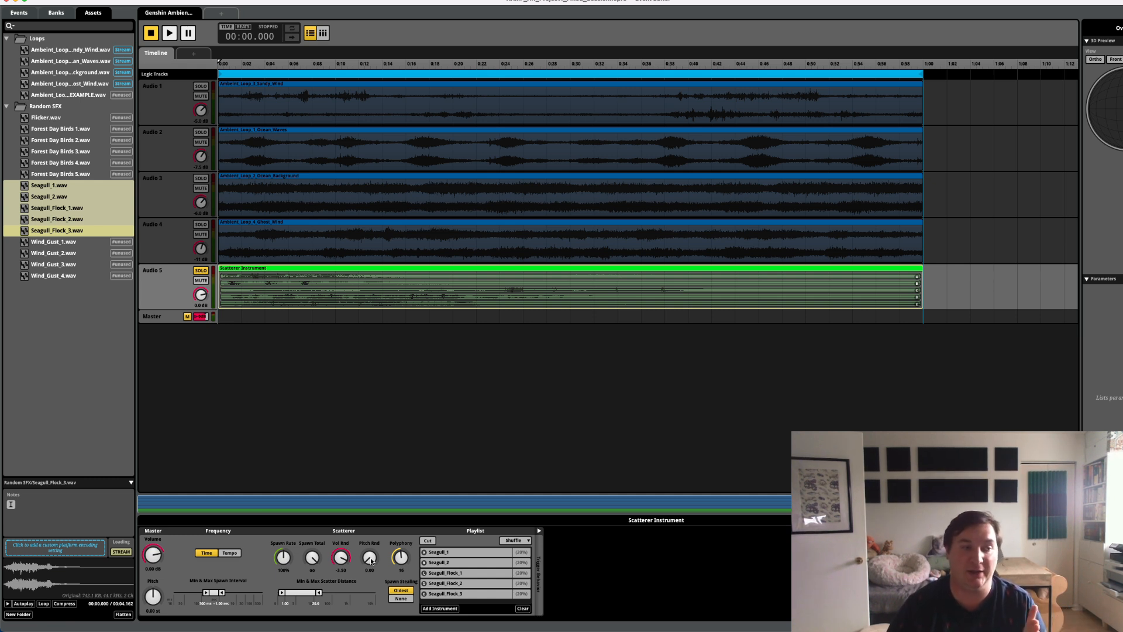
- Set the scatterer's pitch randomization to 4.00 and polyphony to 3, and play the event to hear the variation
scroll(371, 560, "up", 5)
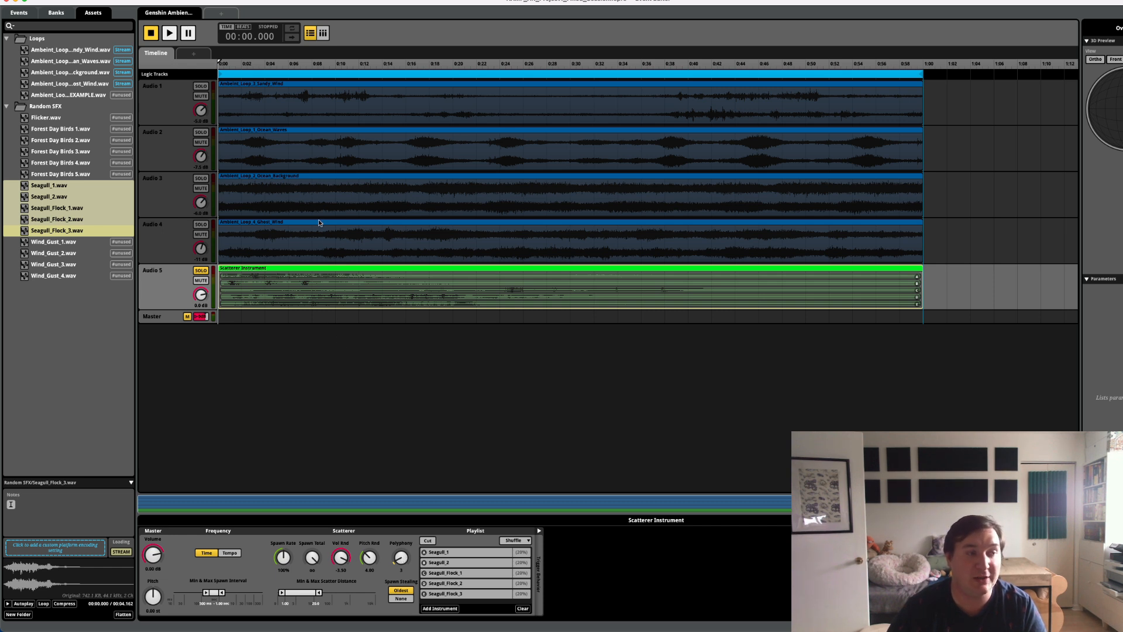
key("space")
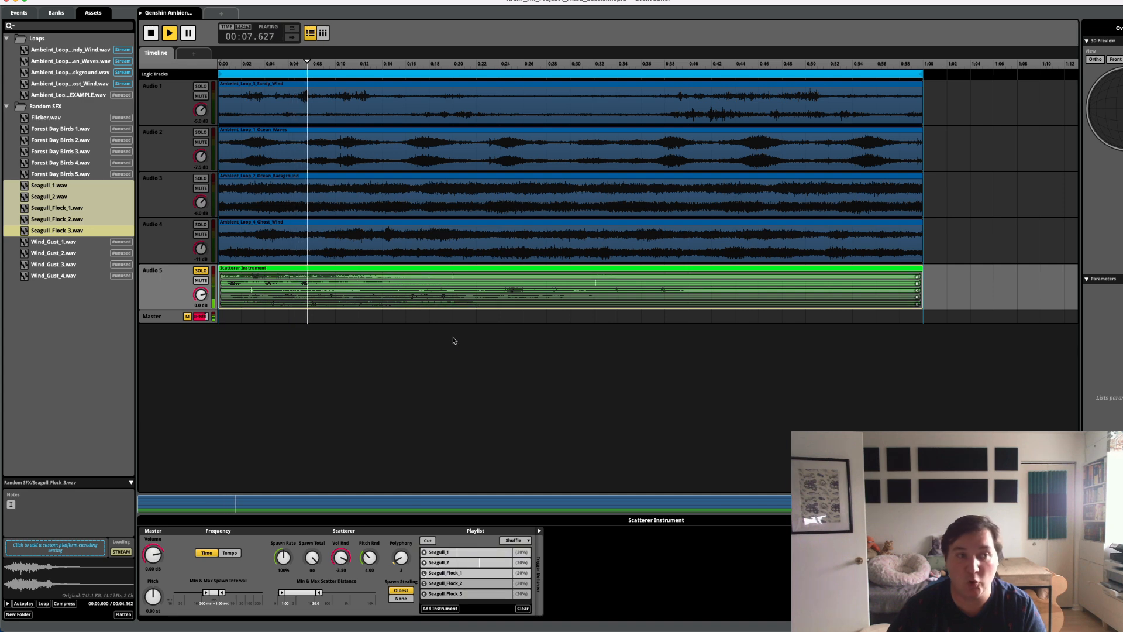
key("space")
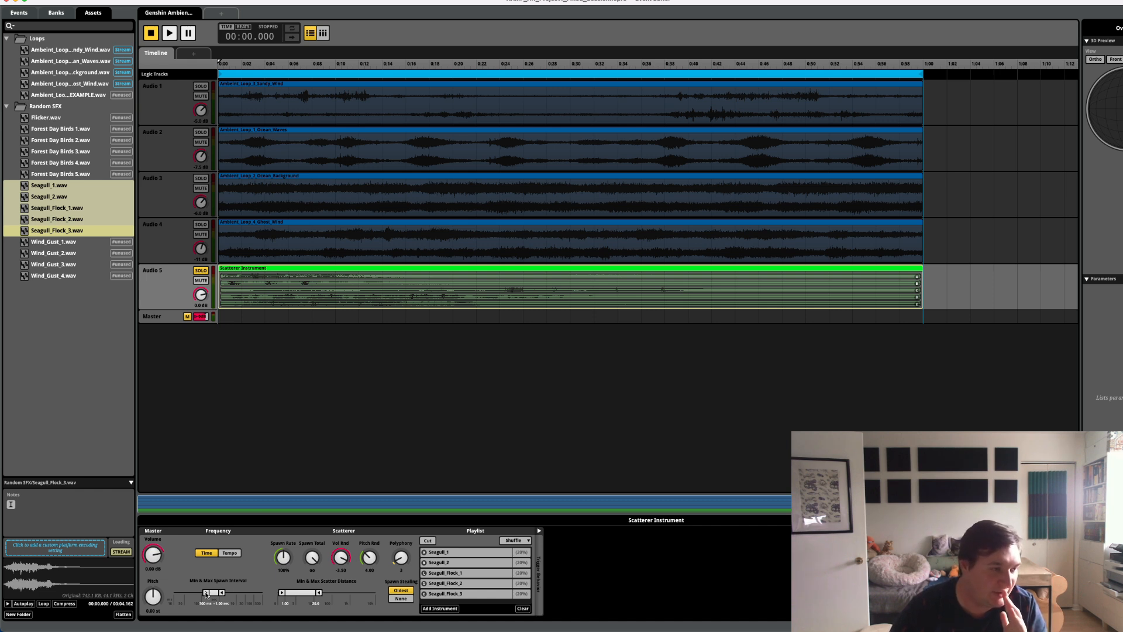
- Set the scatterer's spawn interval to about 1 to 7 seconds, auditioning the seagull spacing between adjustments
left_click_drag(205, 592, 171, 592)
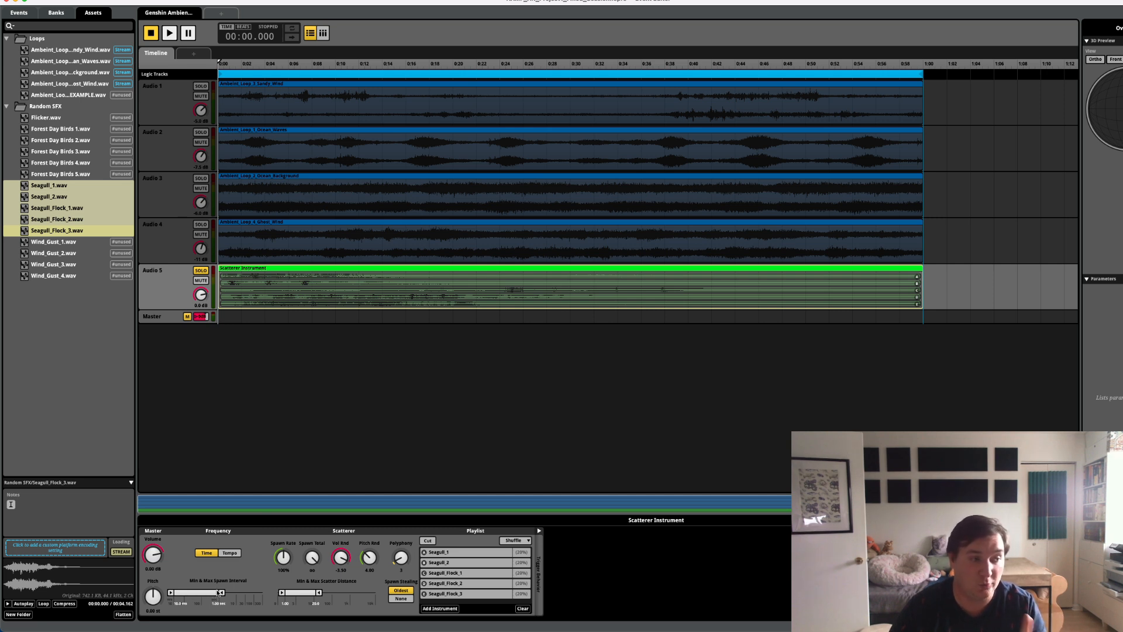
mouse_move(221, 593)
left_mouse_down()
mouse_move(265, 592)
mouse_move(187, 593)
mouse_move(217, 593)
left_mouse_up()
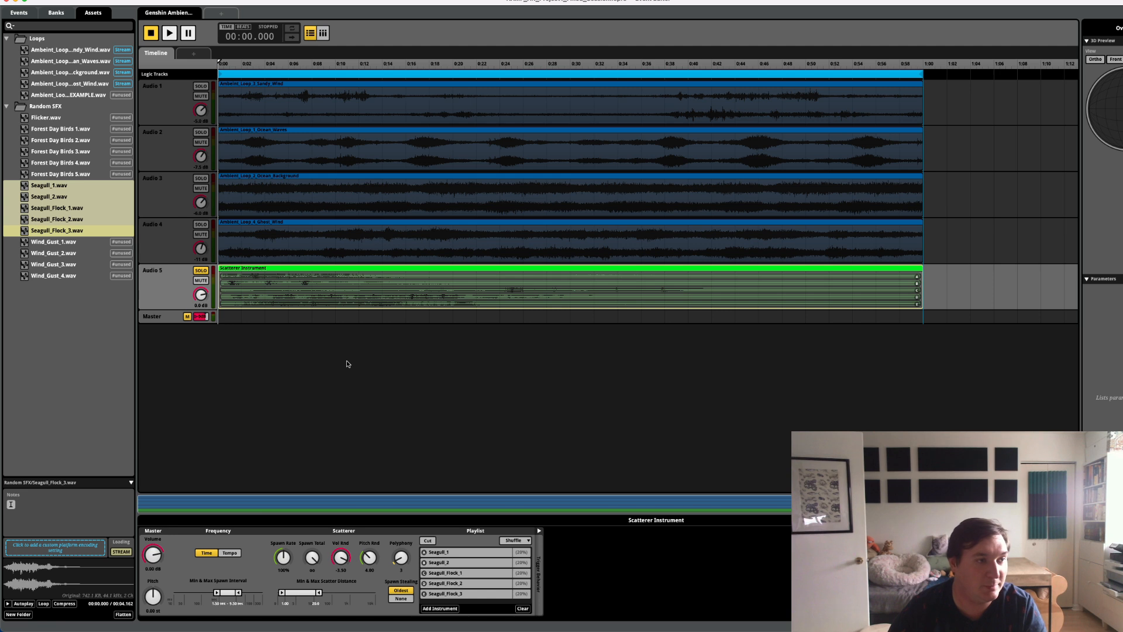
key("space")
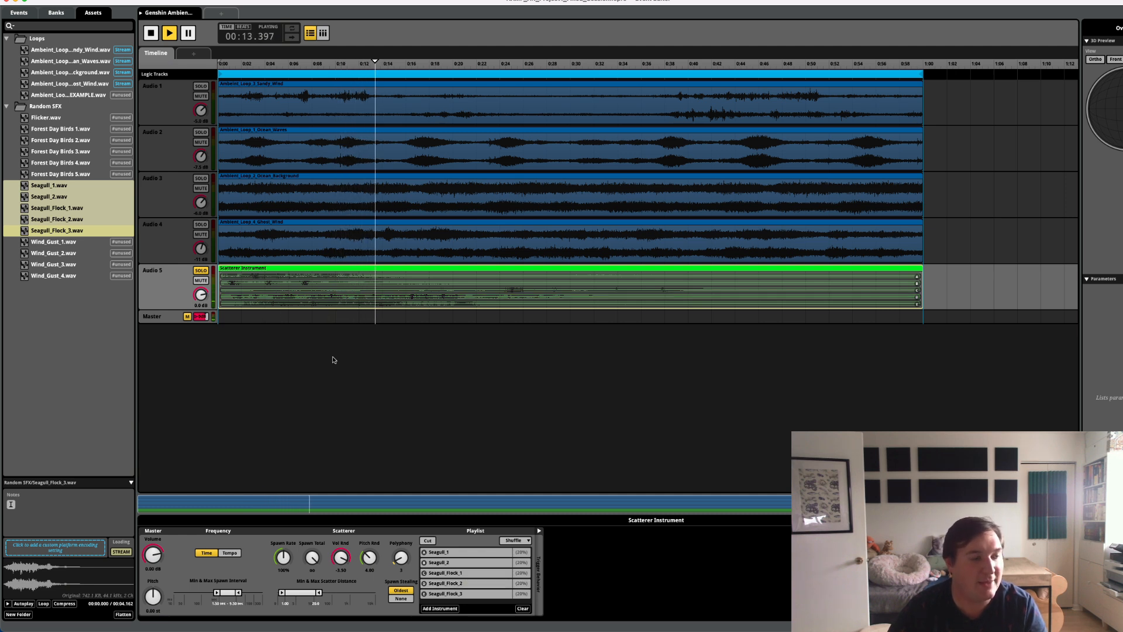
key("space")
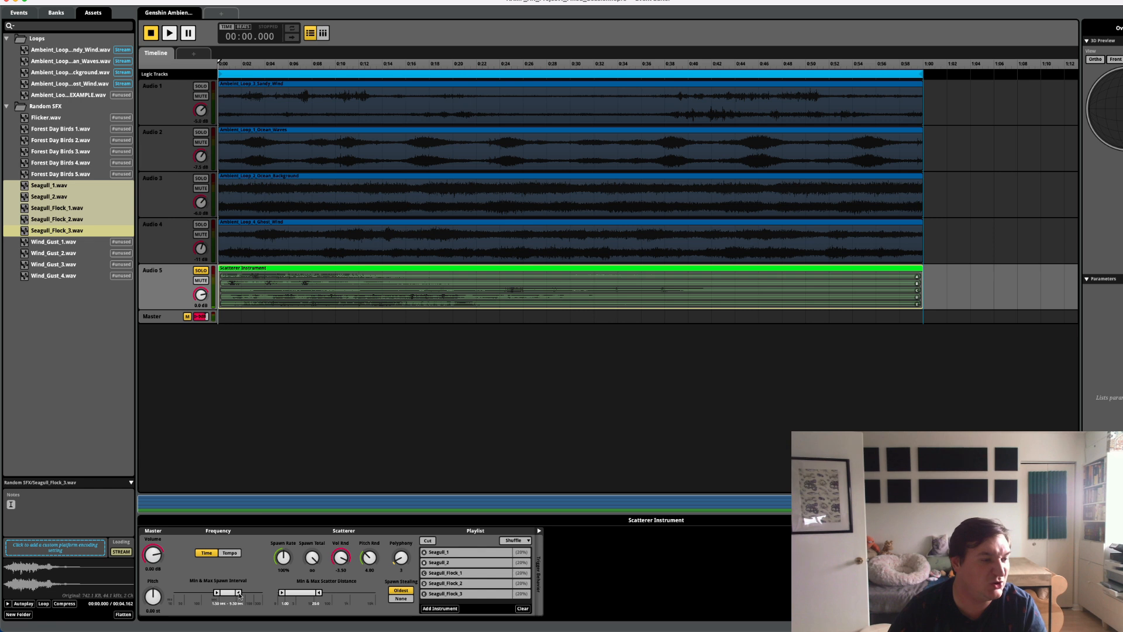
left_click_drag(239, 593, 239, 594)
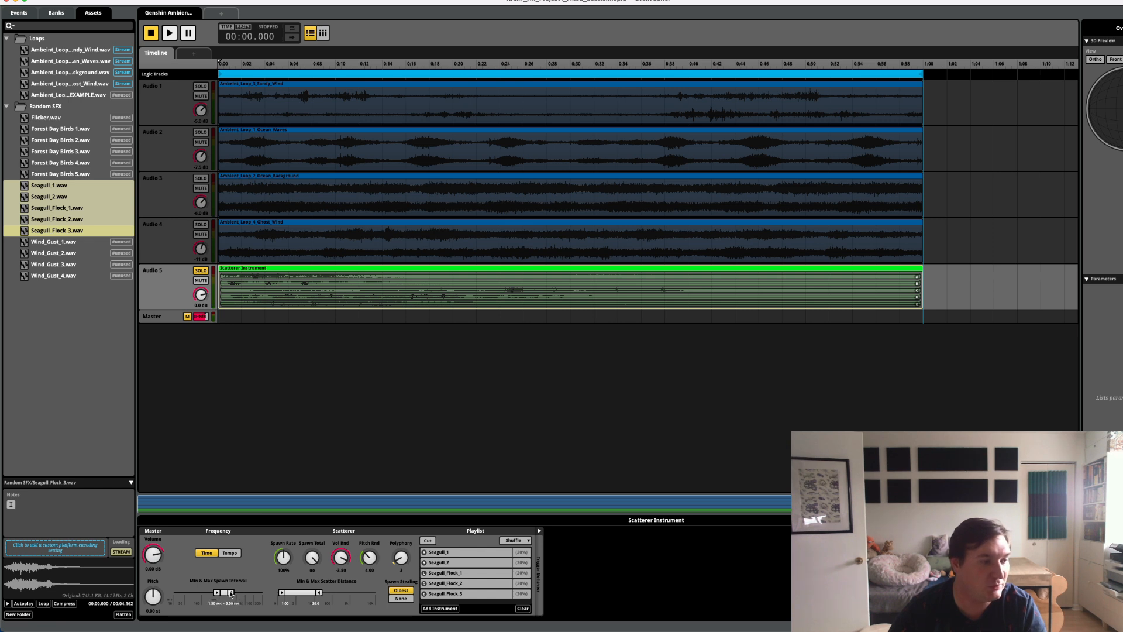
key("space")
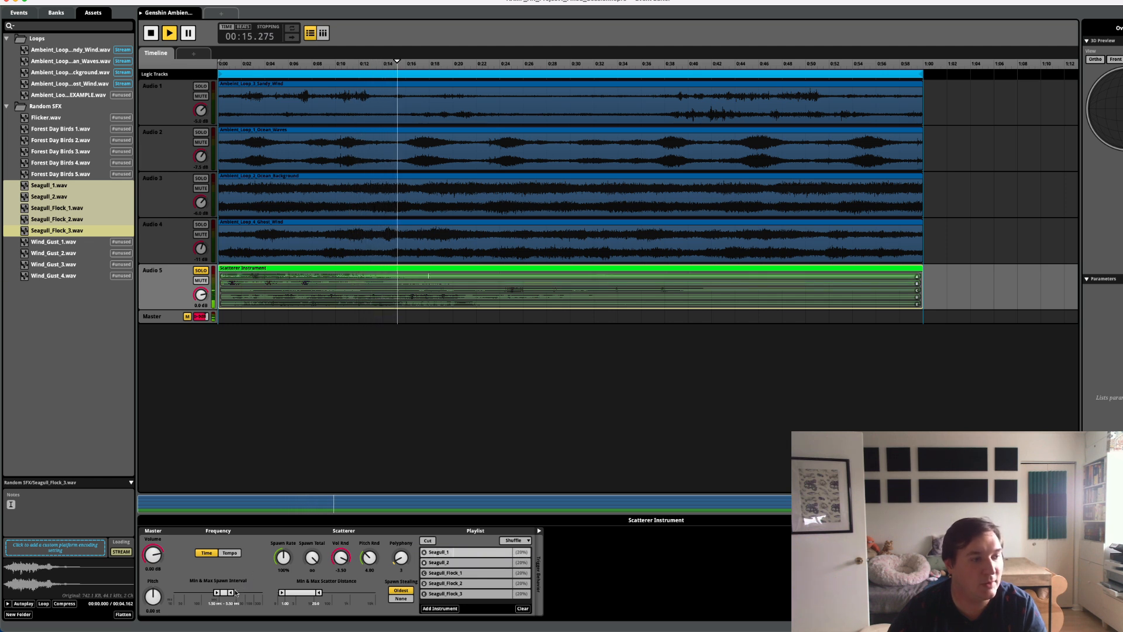
key("space")
left_click_drag(232, 594, 234, 595)
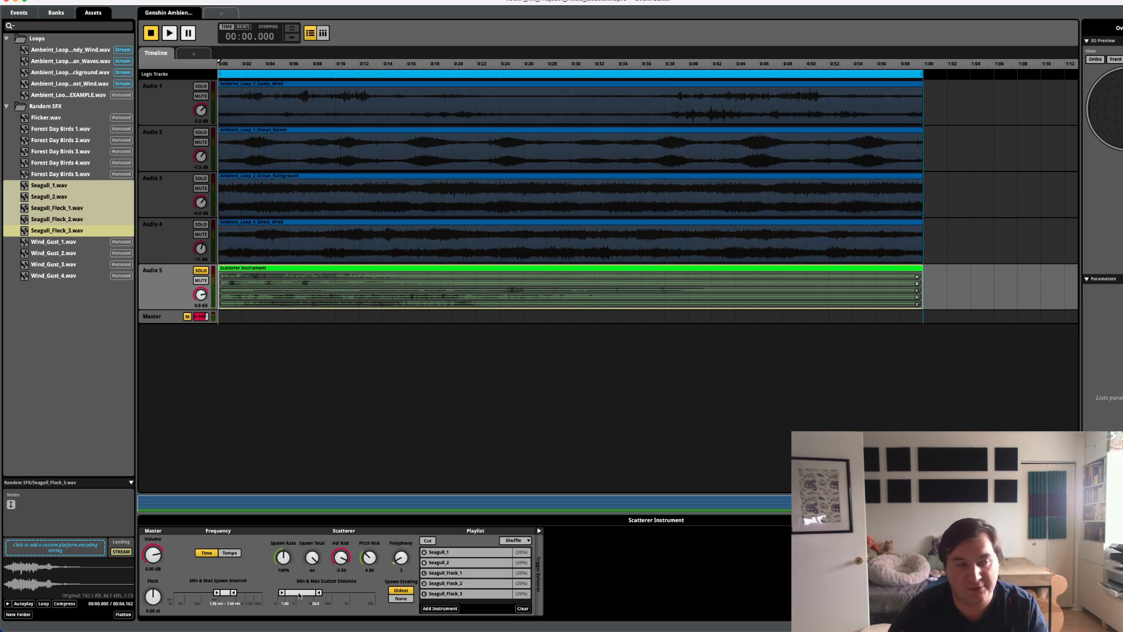
- Raise the scatterer's minimum scatter distance to 6.00, increase its maximum, and play the event to hear the seagulls
left_click_drag(299, 595, 300, 595)
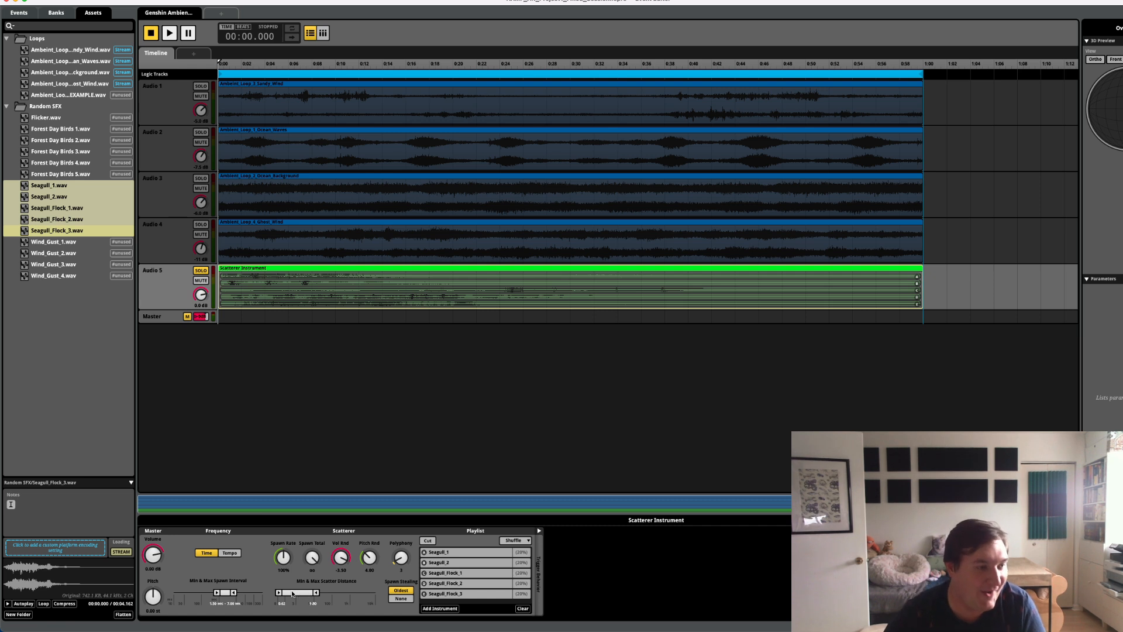
left_click_drag(280, 595, 281, 594)
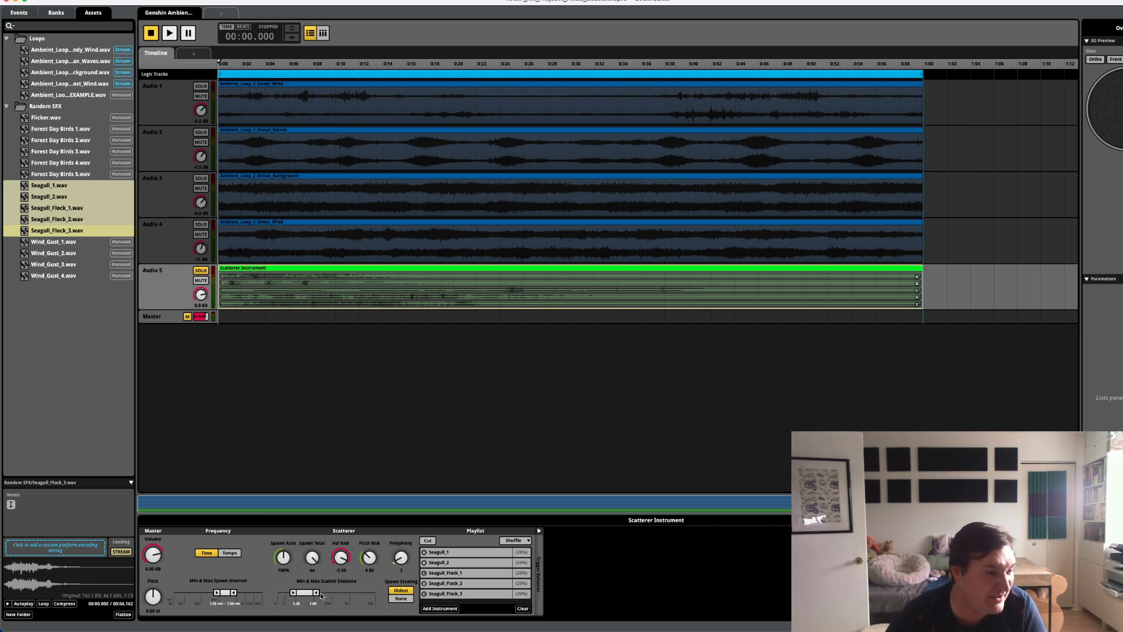
left_click_drag(304, 596, 338, 595)
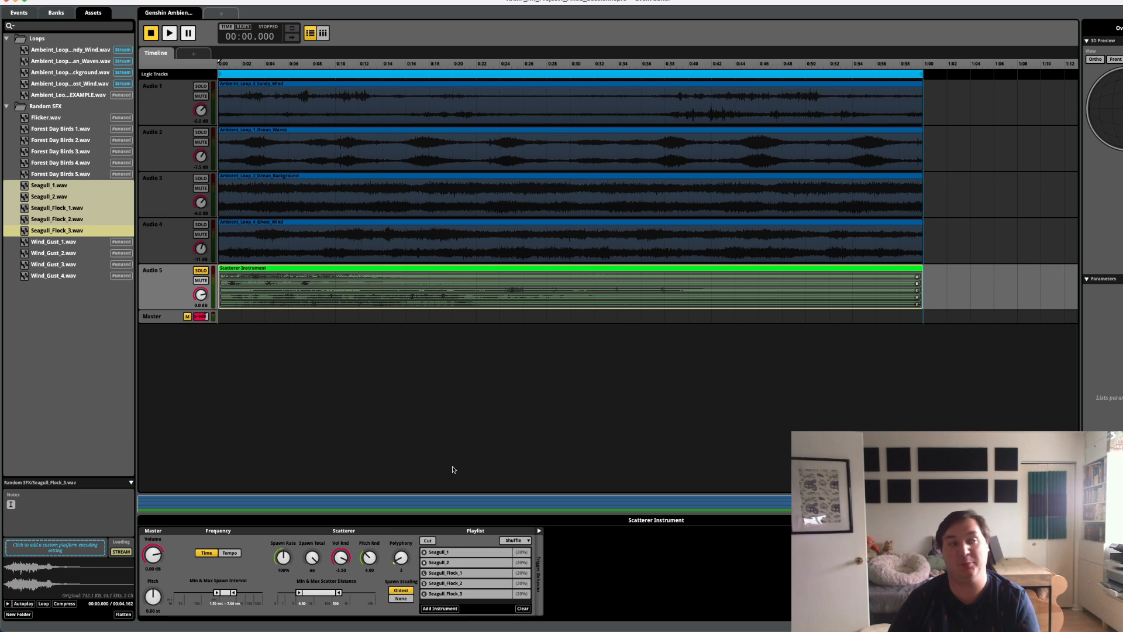
left_click(301, 378)
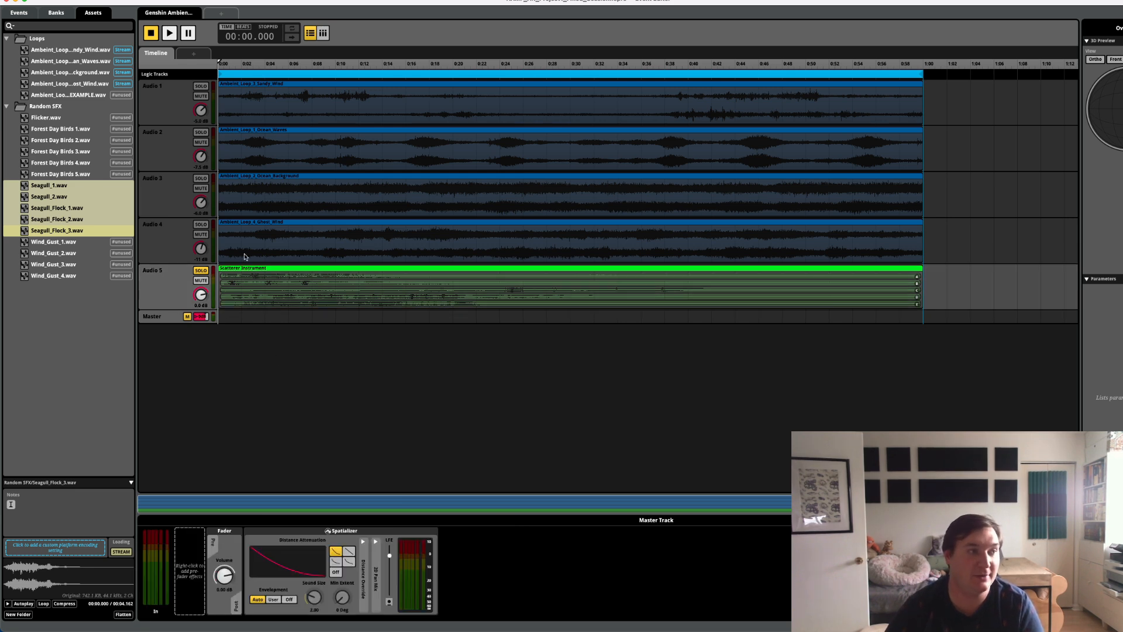
key("space")
left_click(295, 284)
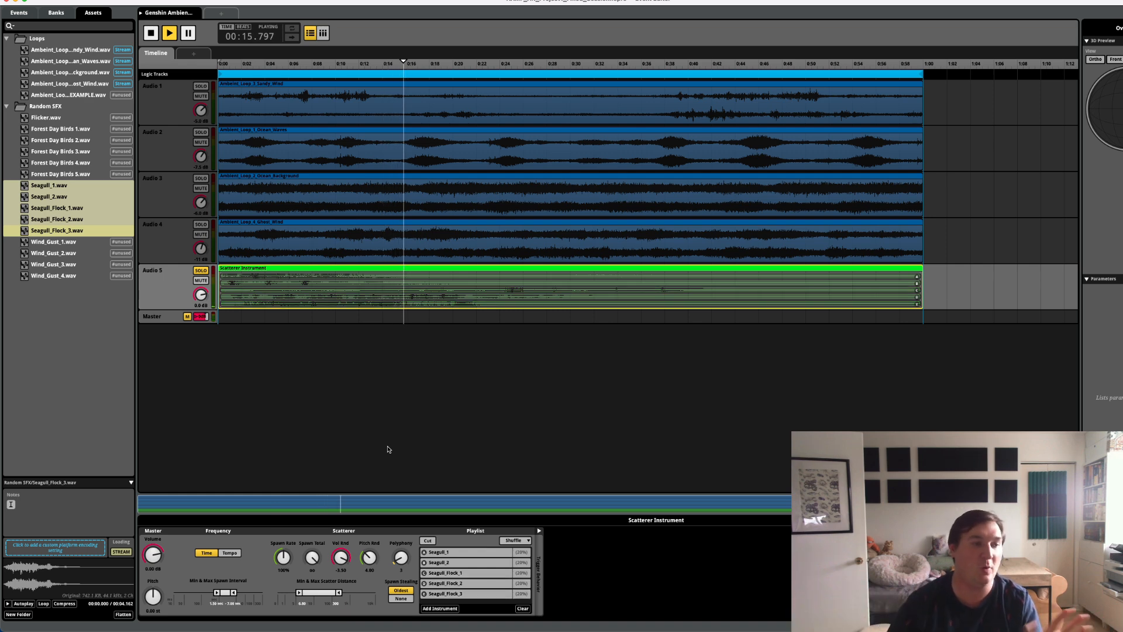
key("space")
key("space")
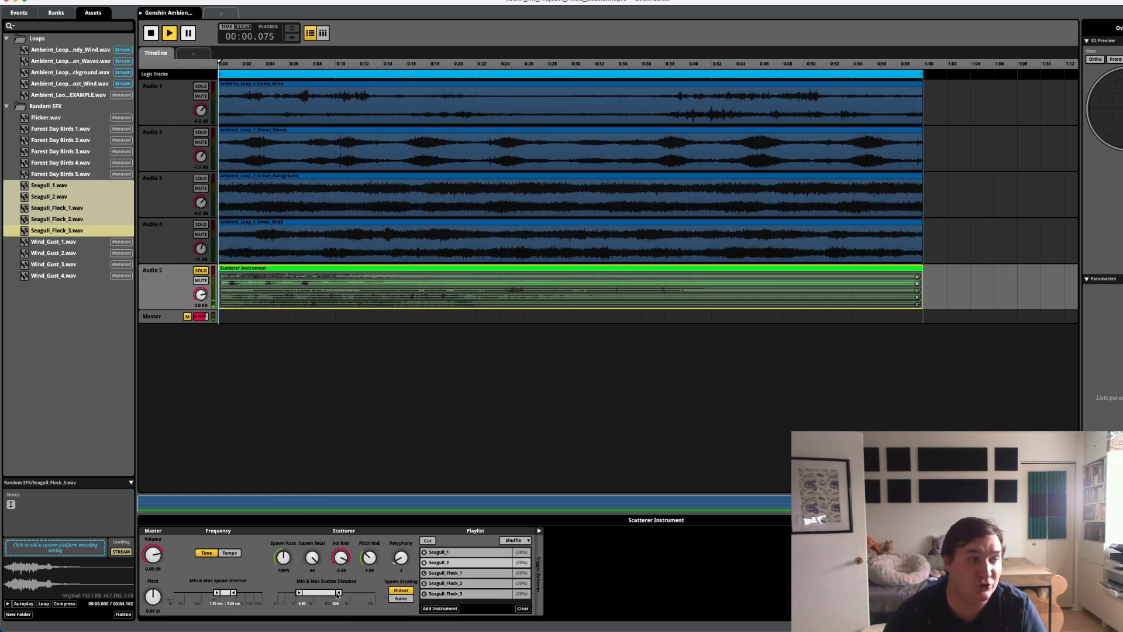
- Reduce the scatterer's maximum scatter distance to about 70 and replay the event from the start to check it
left_click_drag(338, 595, 329, 594)
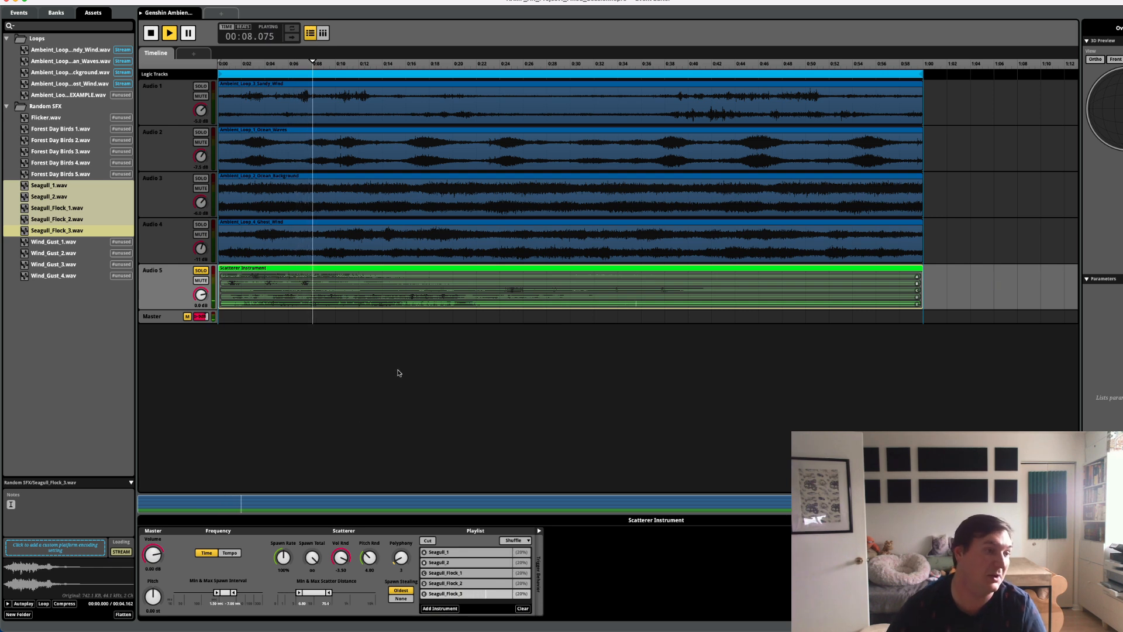
key("space")
key("space")
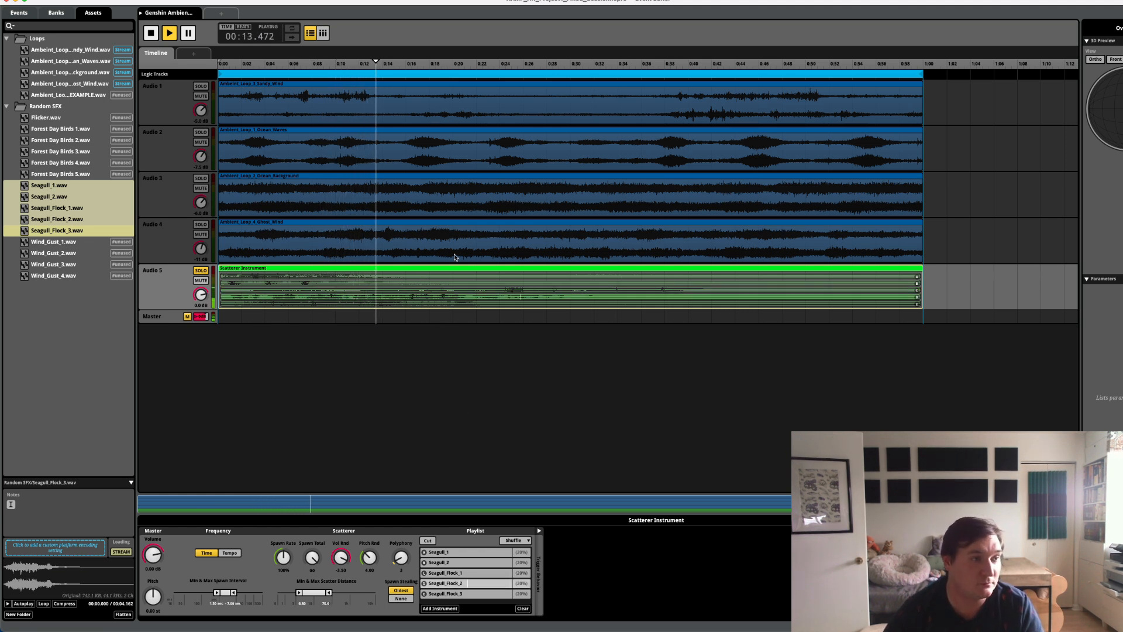
key("space")
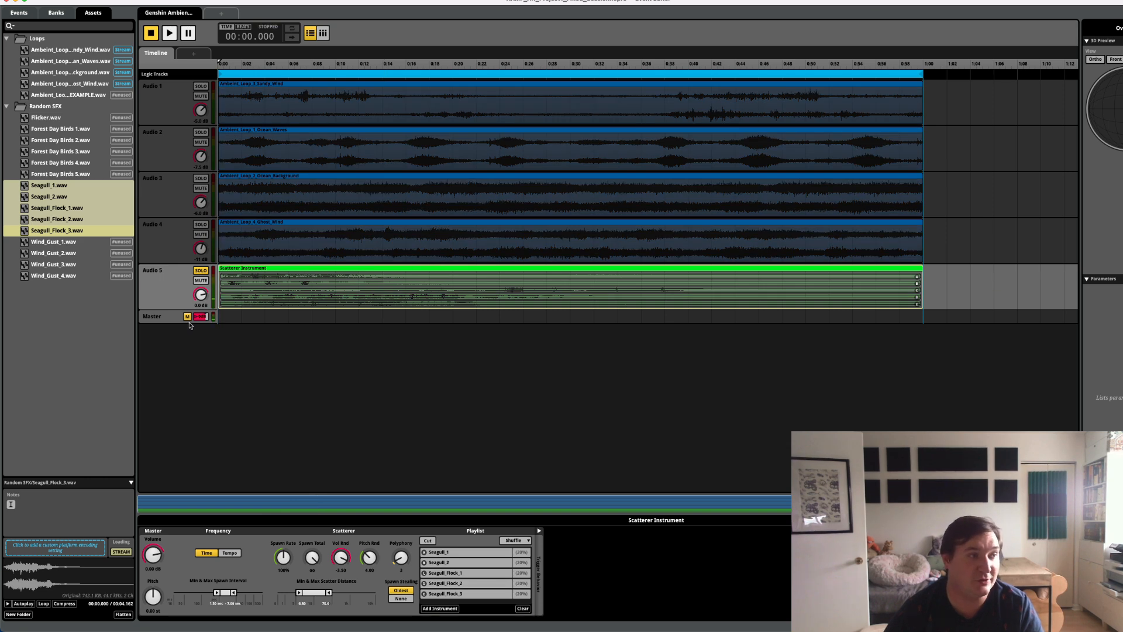
- Unsolo Audio 5 and add two more audio tracks below it
left_click(200, 271)
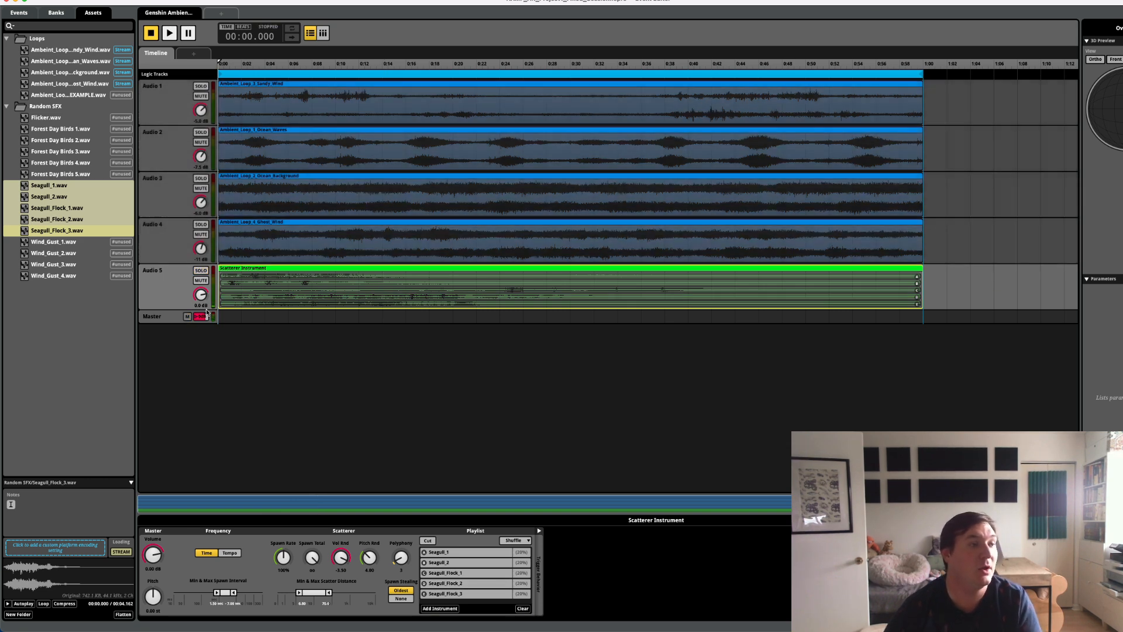
right_click(157, 280)
left_click(195, 287)
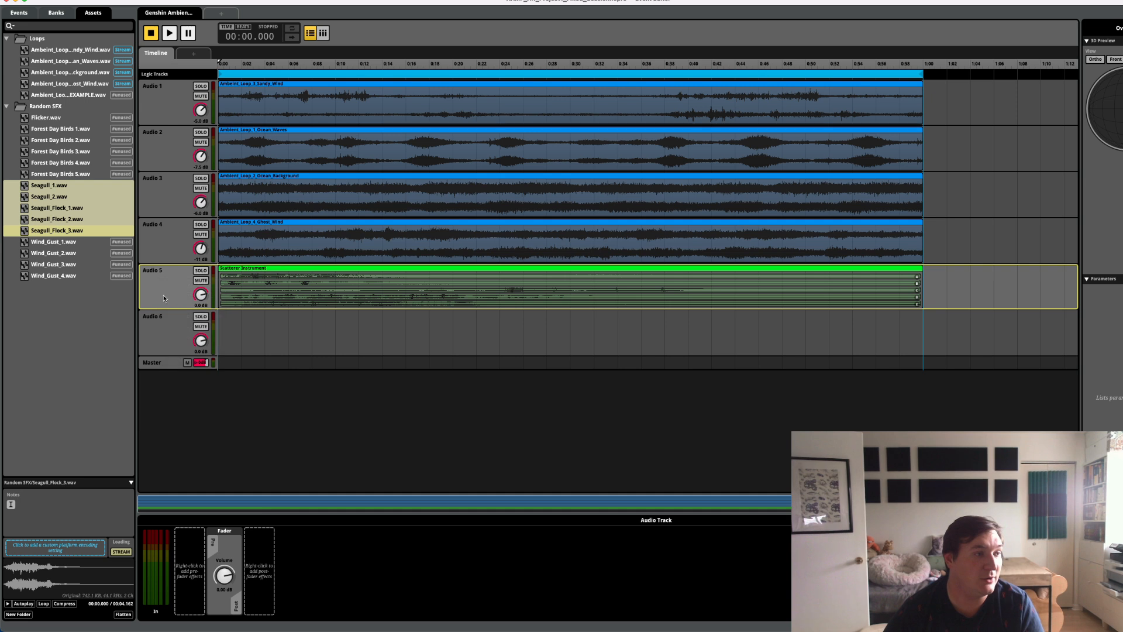
right_click(165, 331)
left_click(197, 336)
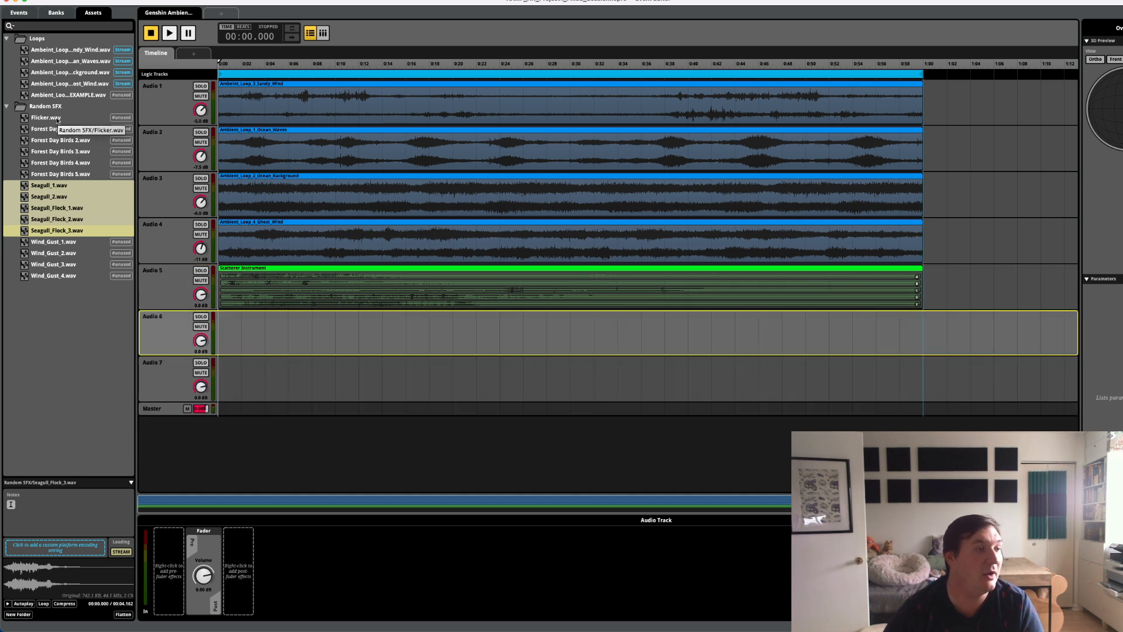
- Add Flicker.wav to the playlist of the scatterer on Audio 5, right after Seagull_1, and select its entry
left_click(340, 275)
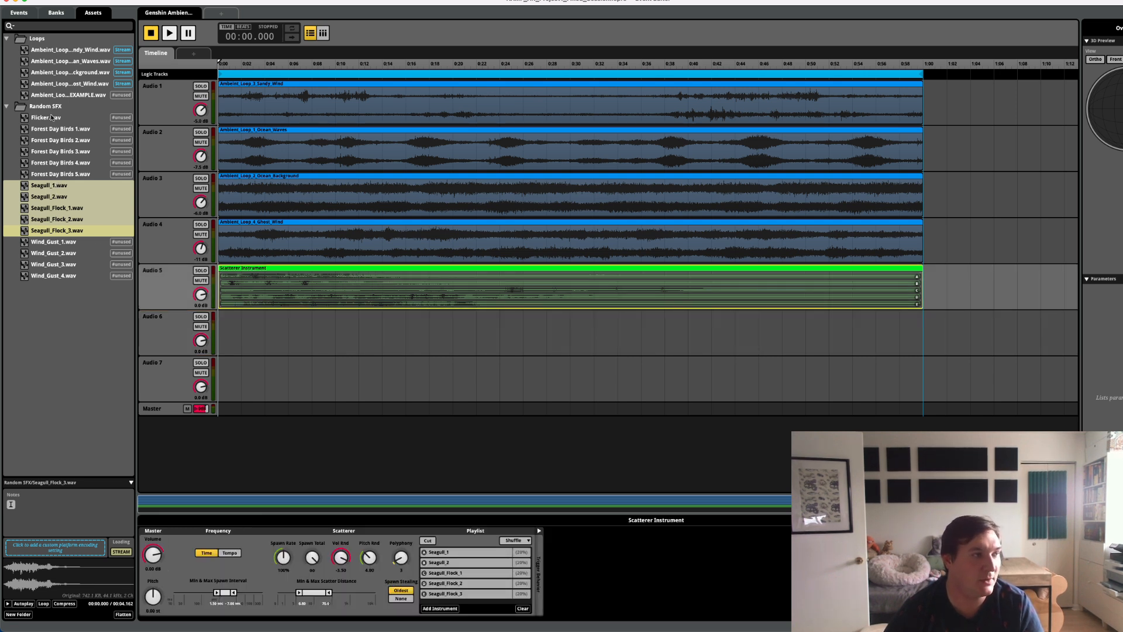
left_click_drag(46, 117, 476, 557)
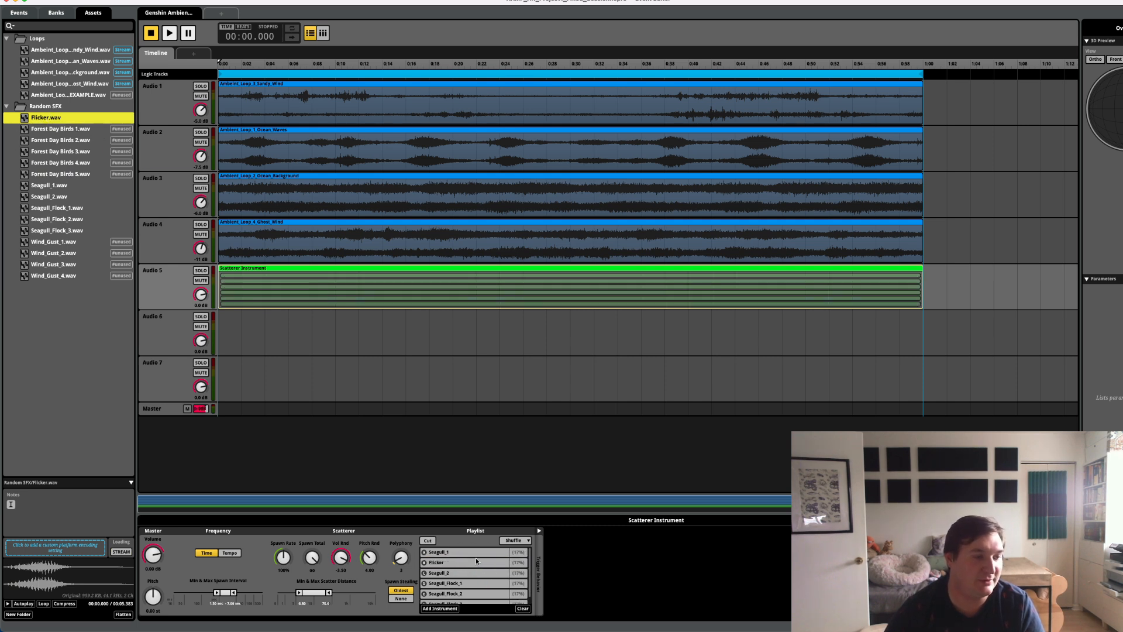
left_click(453, 565)
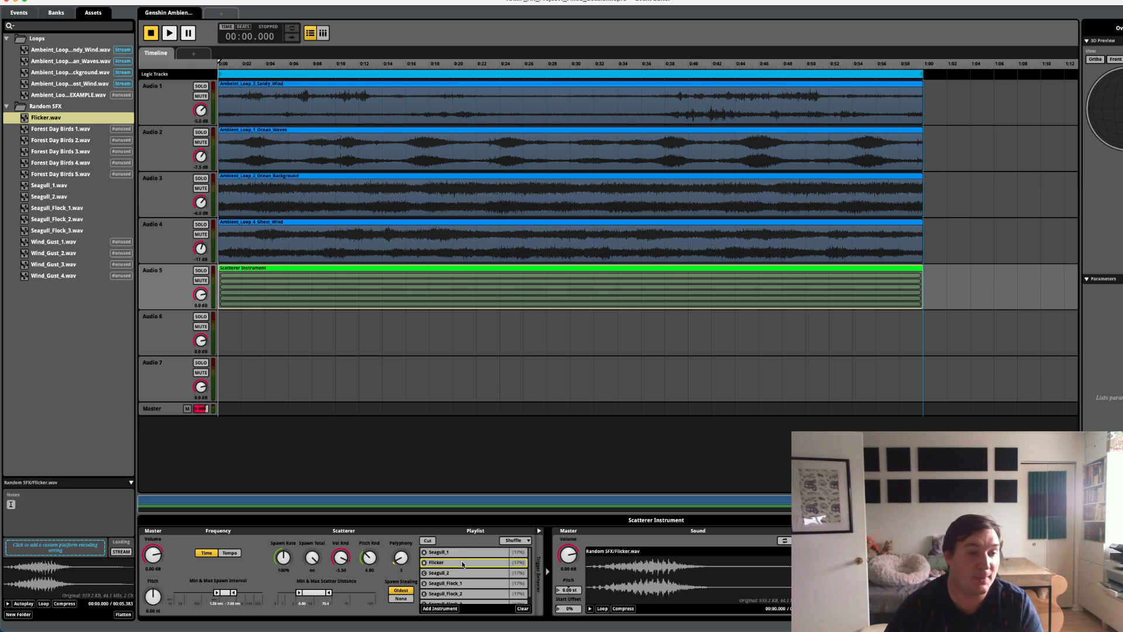
- Add a scatterer instrument to Audio 6 and stretch it across the whole loop region
left_click(304, 328)
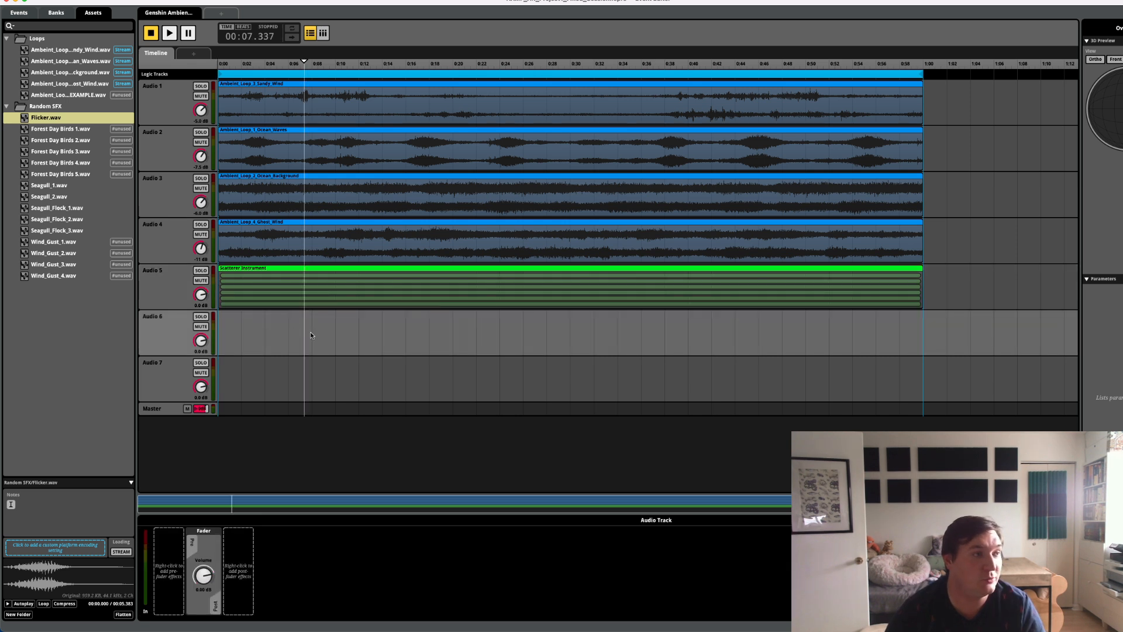
right_click(319, 334)
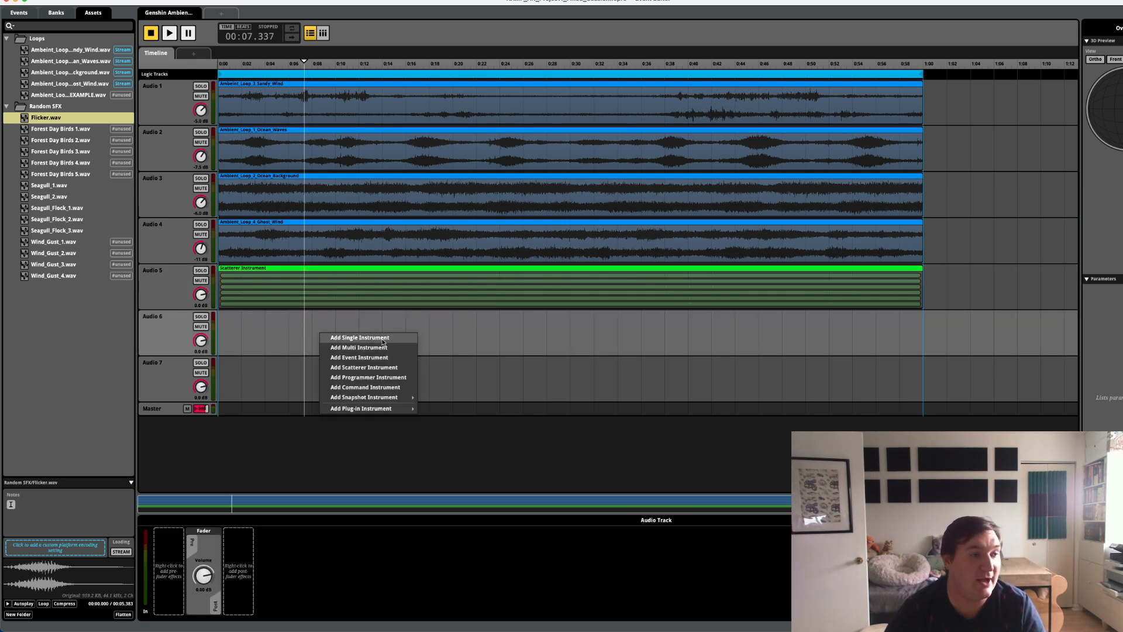
left_click(384, 367)
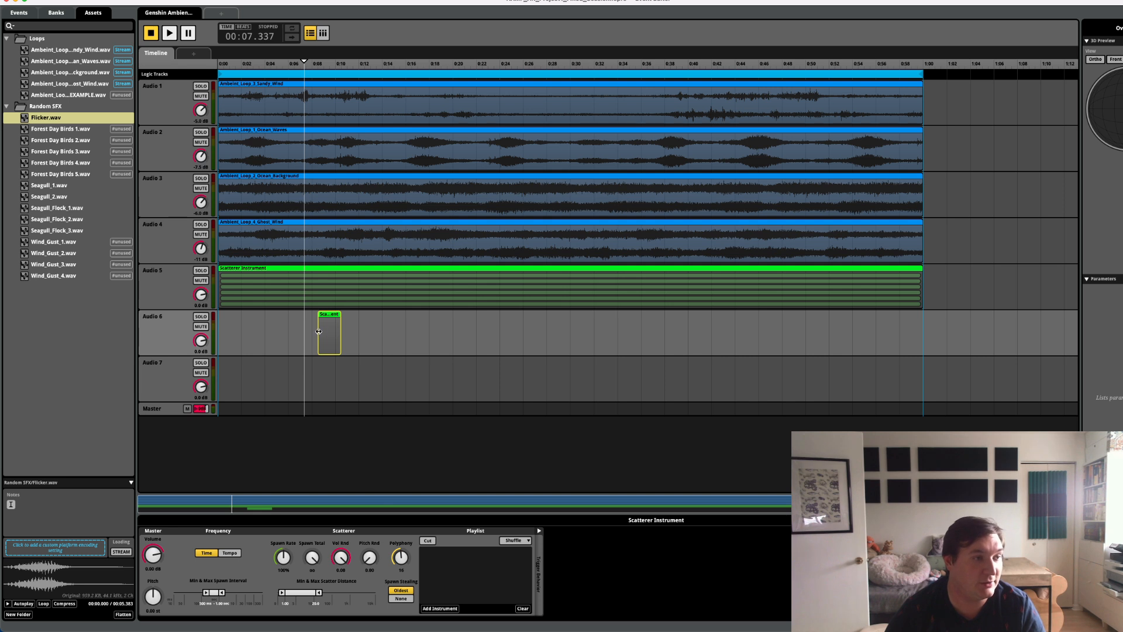
left_click_drag(319, 331, 173, 334)
left_click_drag(339, 342, 923, 342)
- Add a scatterer instrument to Audio 7 and extend it over the full loop region
right_click(266, 380)
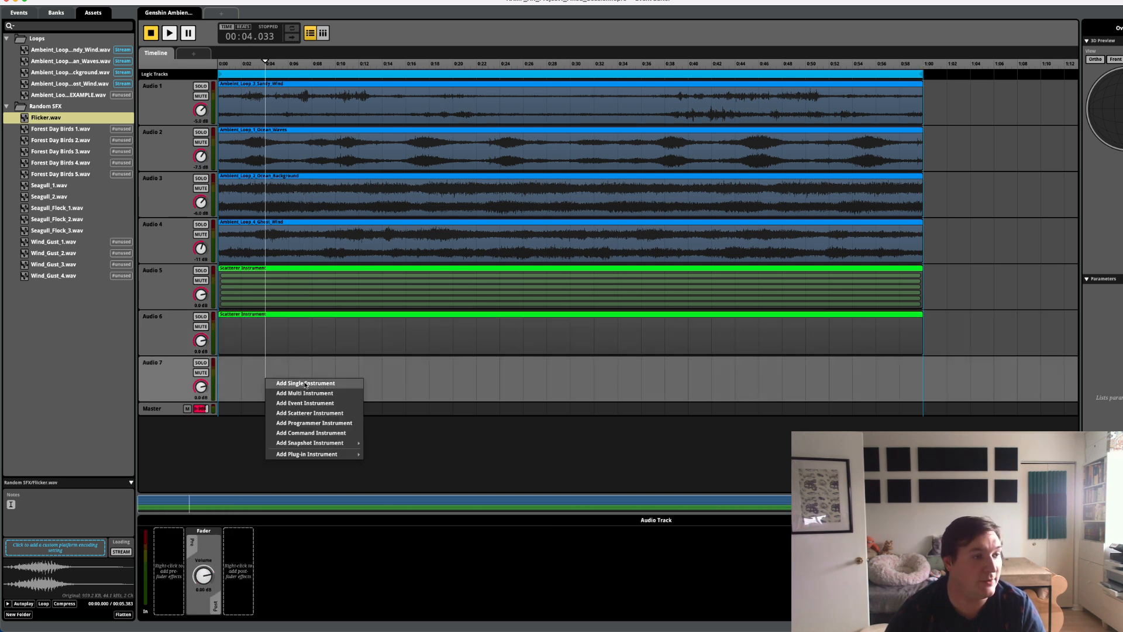
left_click(310, 413)
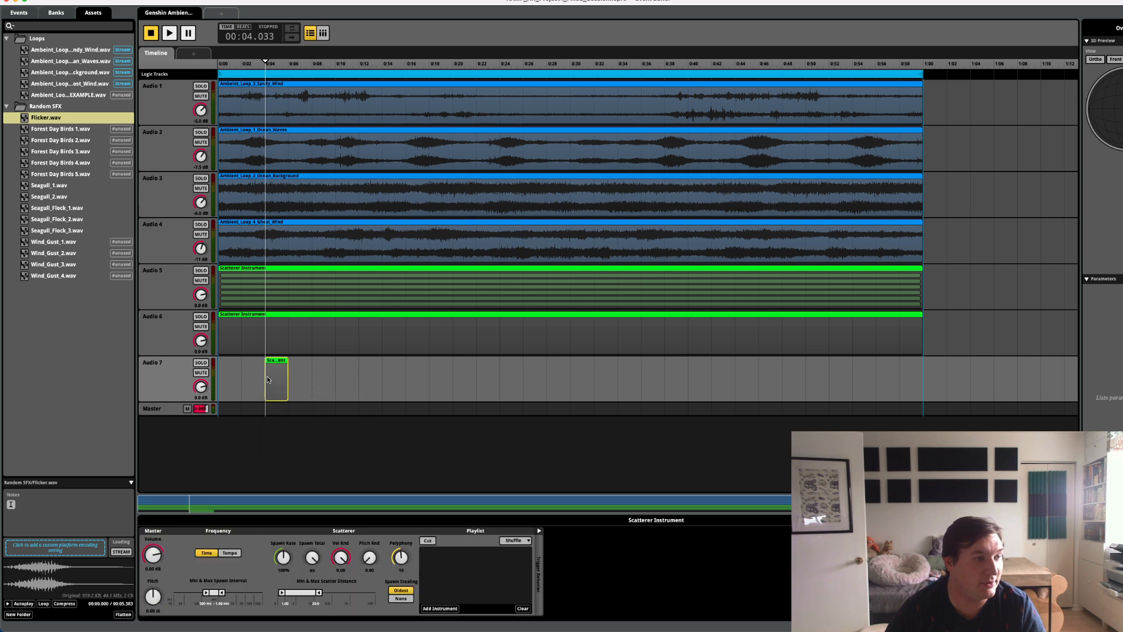
left_click_drag(266, 379, 204, 379)
left_click_drag(287, 384, 922, 384)
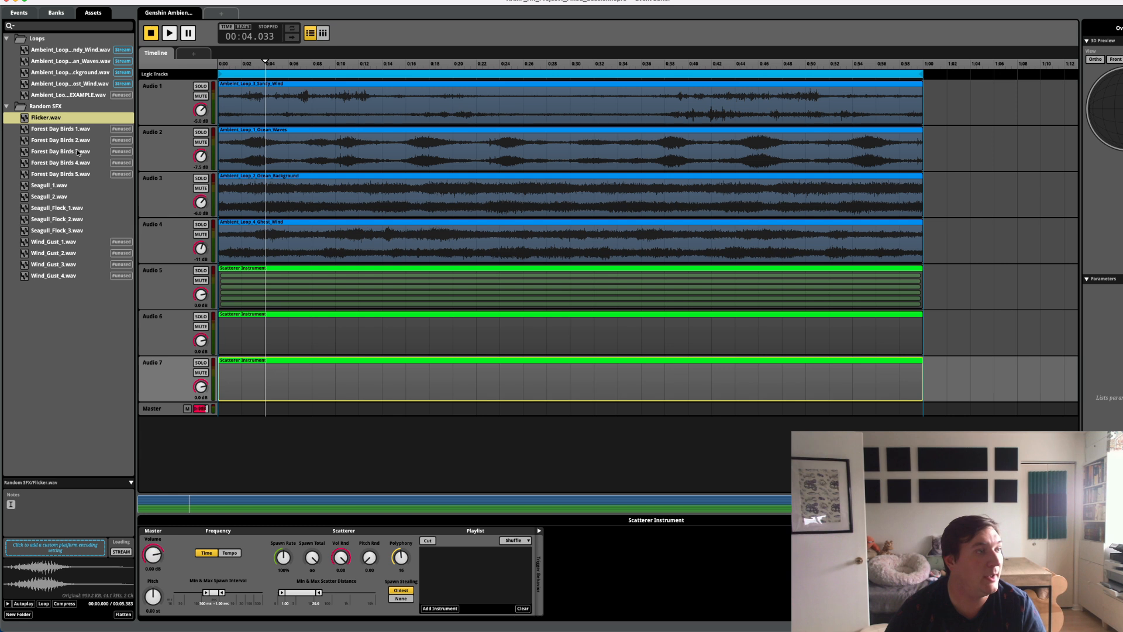
- Add Forest Day Birds 1 to 5 to the playlist of the scatterer instrument on Audio 6
left_click(174, 321)
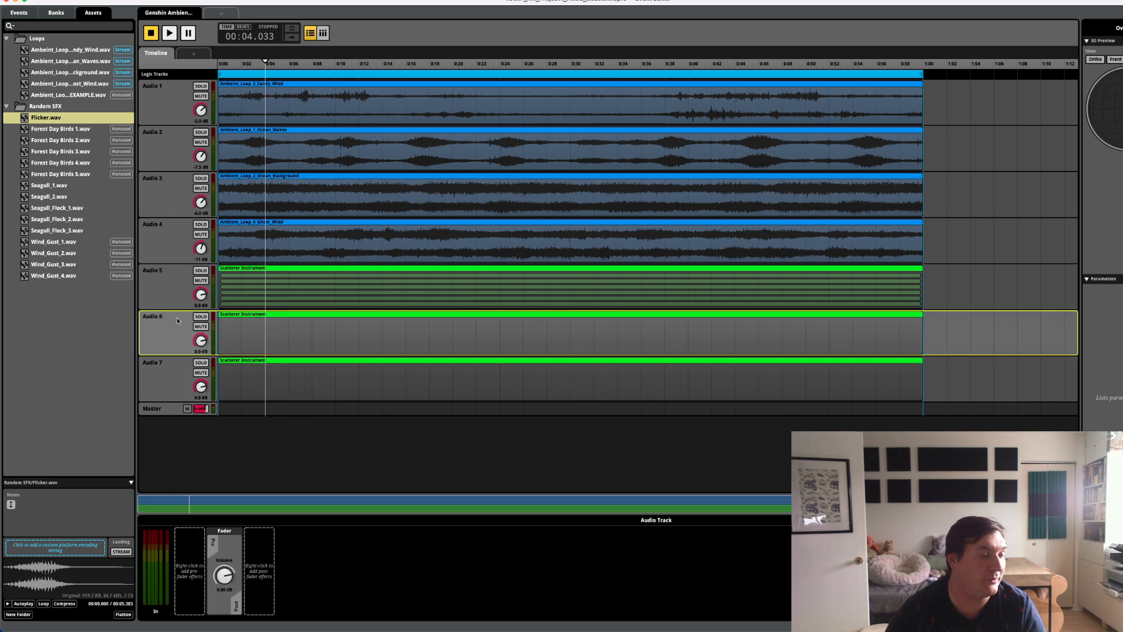
left_click(323, 327)
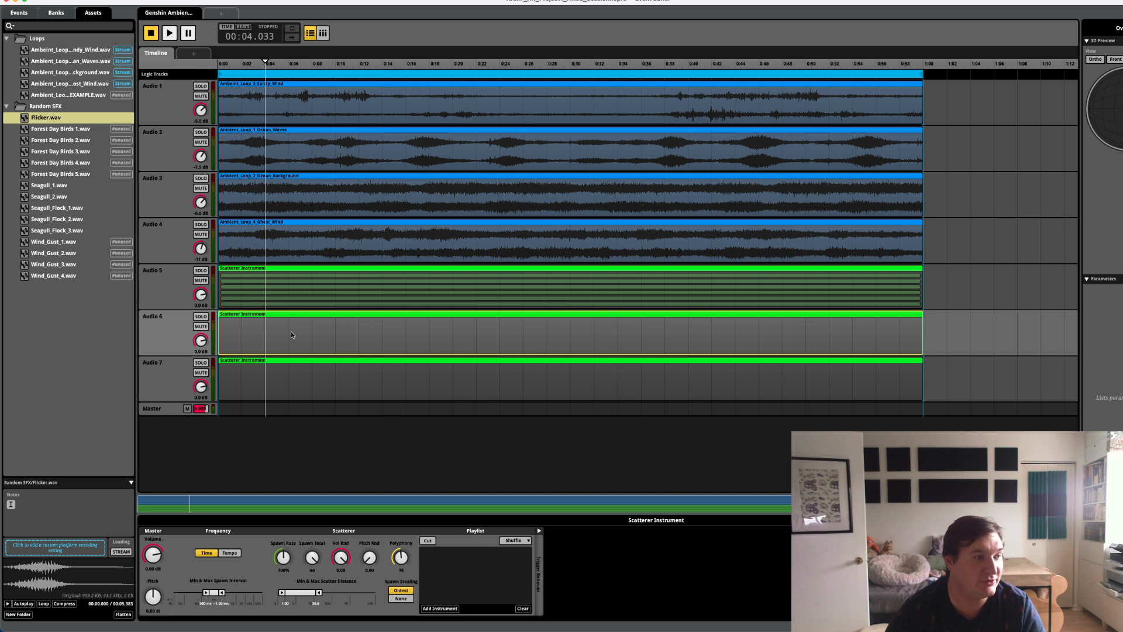
left_click(161, 322)
left_click(335, 323)
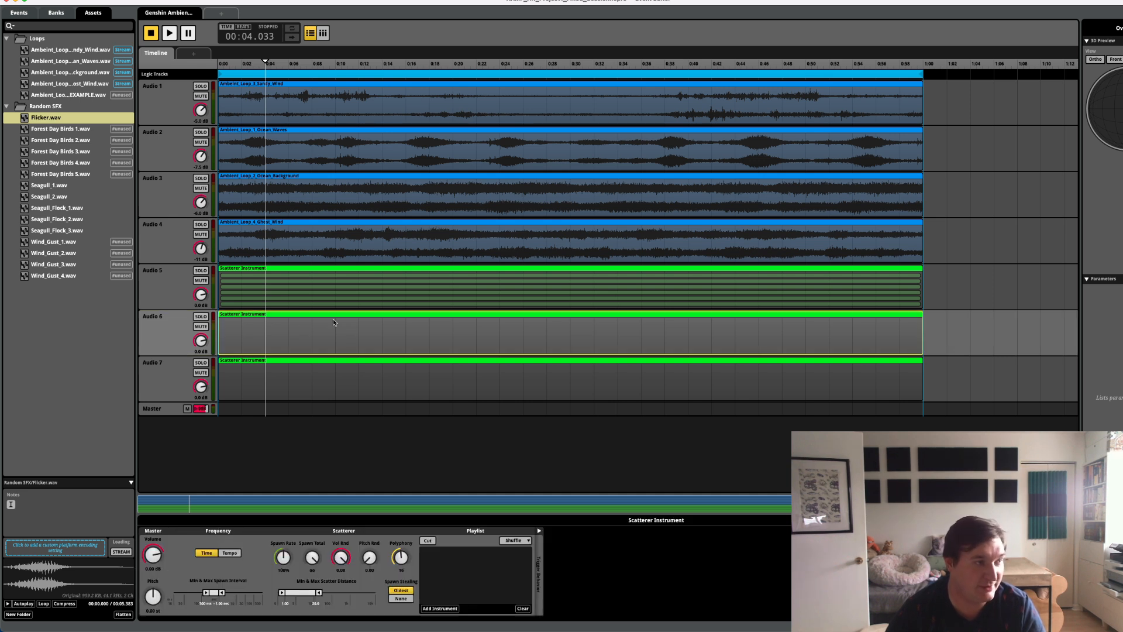
left_click(37, 129)
left_click(78, 174, "shift")
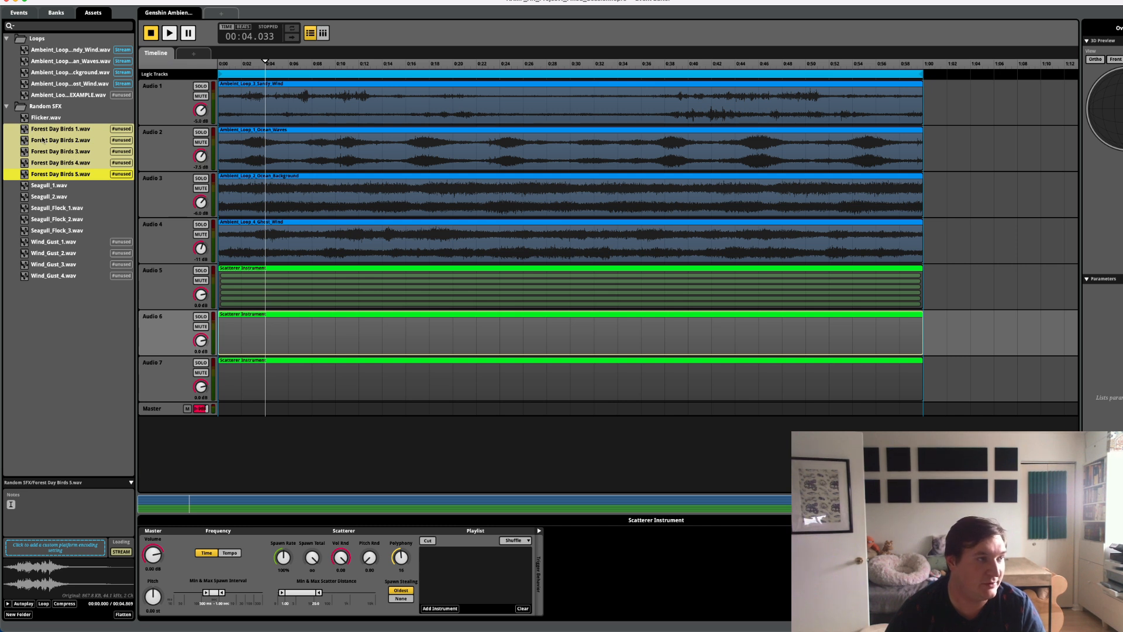
left_click_drag(43, 141, 448, 571)
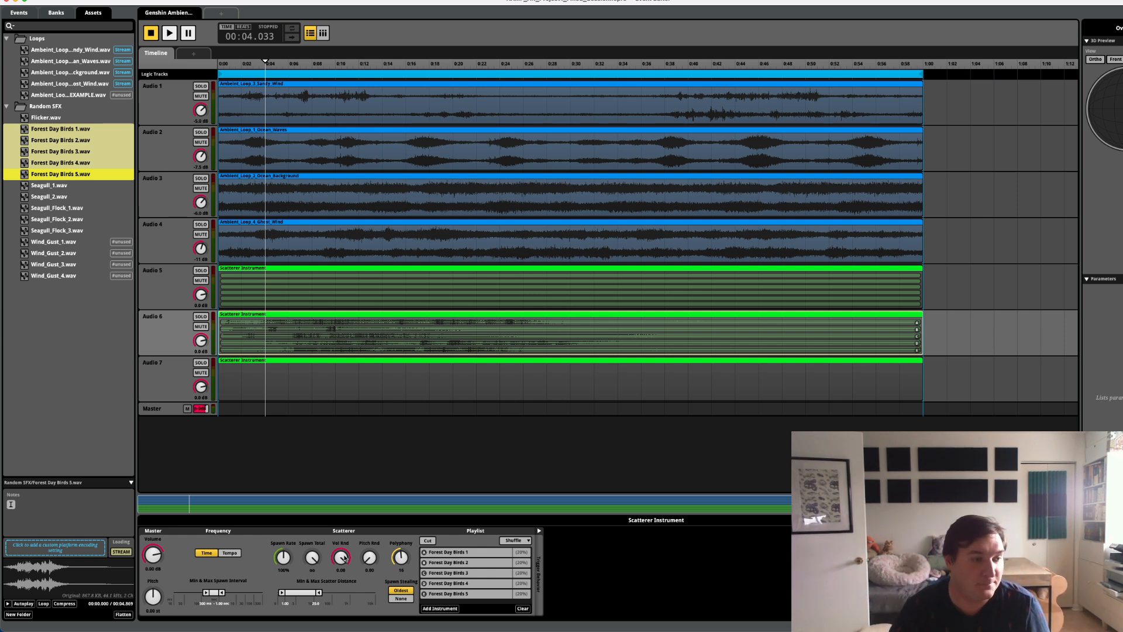
- Randomize the bird scatterer's volume and pitch, set polyphony to 3, lower its base pitch, and adjust its spawn interval and scatter distance
left_click(345, 559)
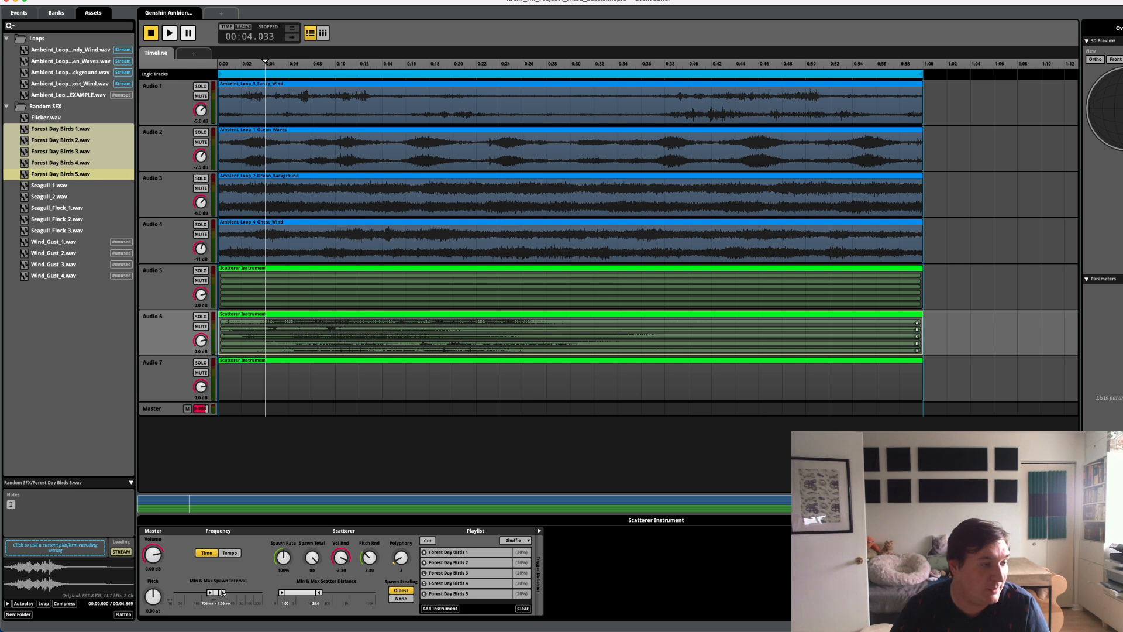
left_click_drag(221, 592, 223, 592)
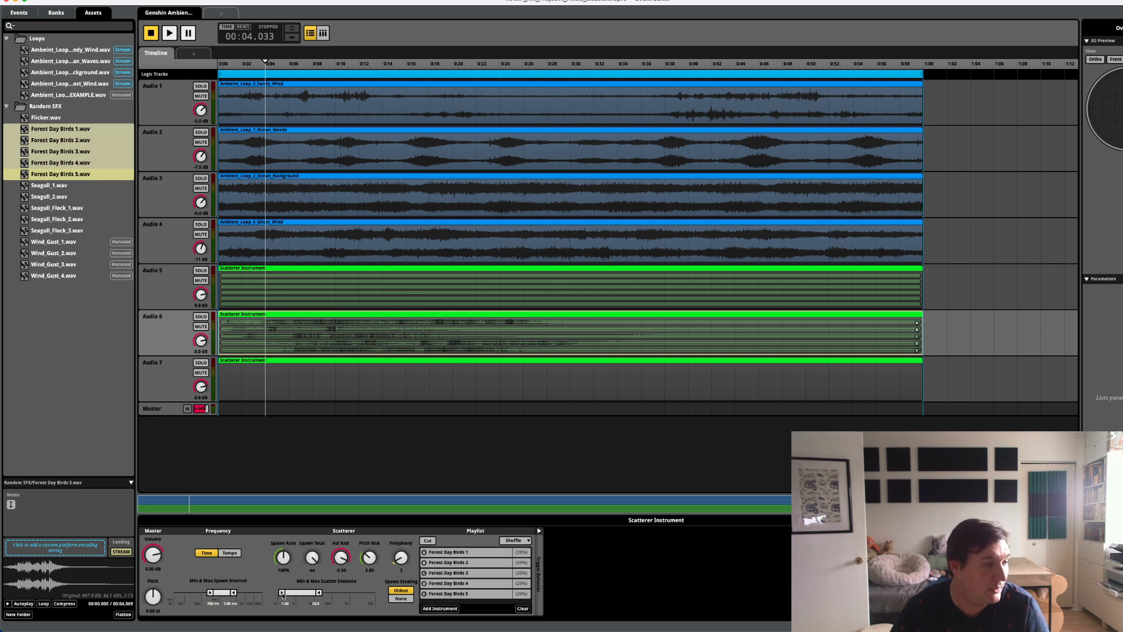
left_click_drag(281, 594, 320, 595)
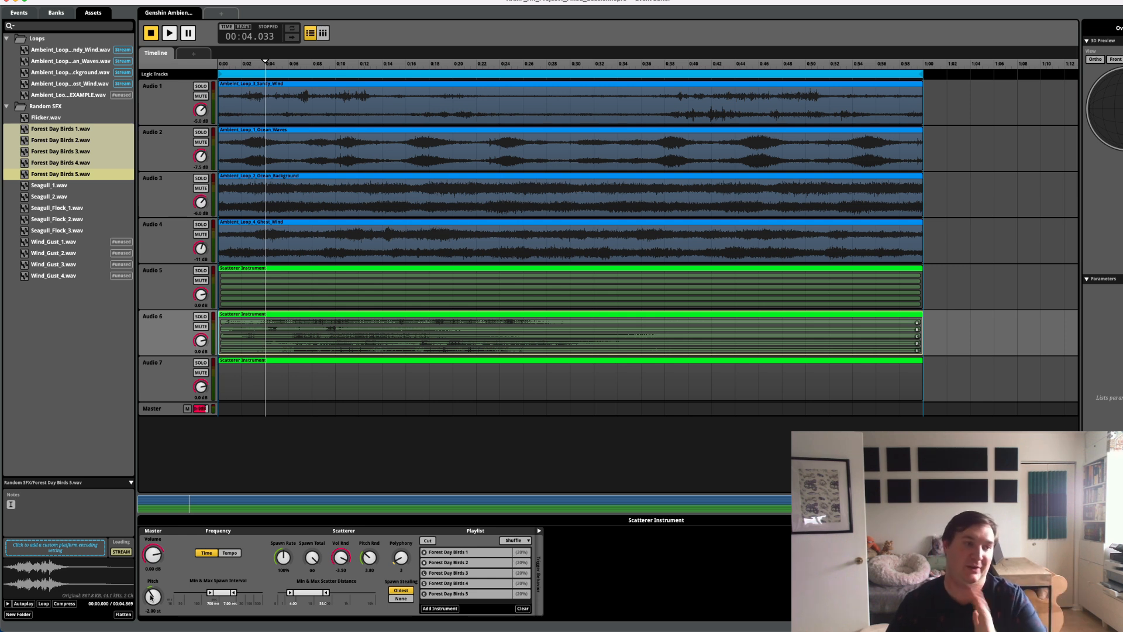
- Solo Audio 6, audition the forest bird scatterer several times, and turn the solo off
left_click(201, 317)
key("space")
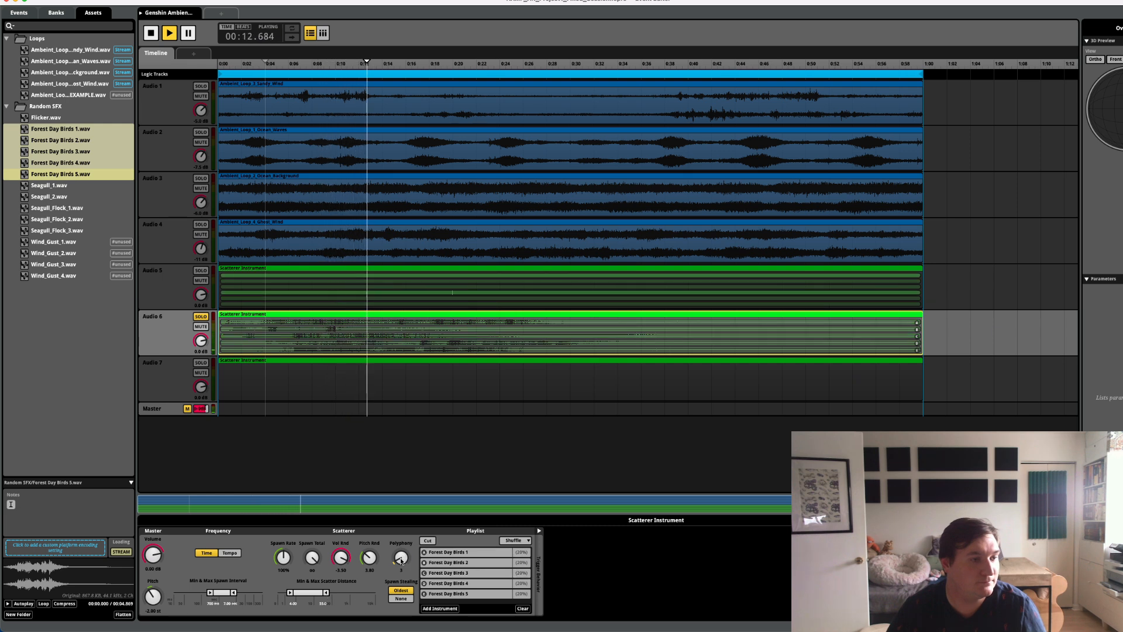
key("space")
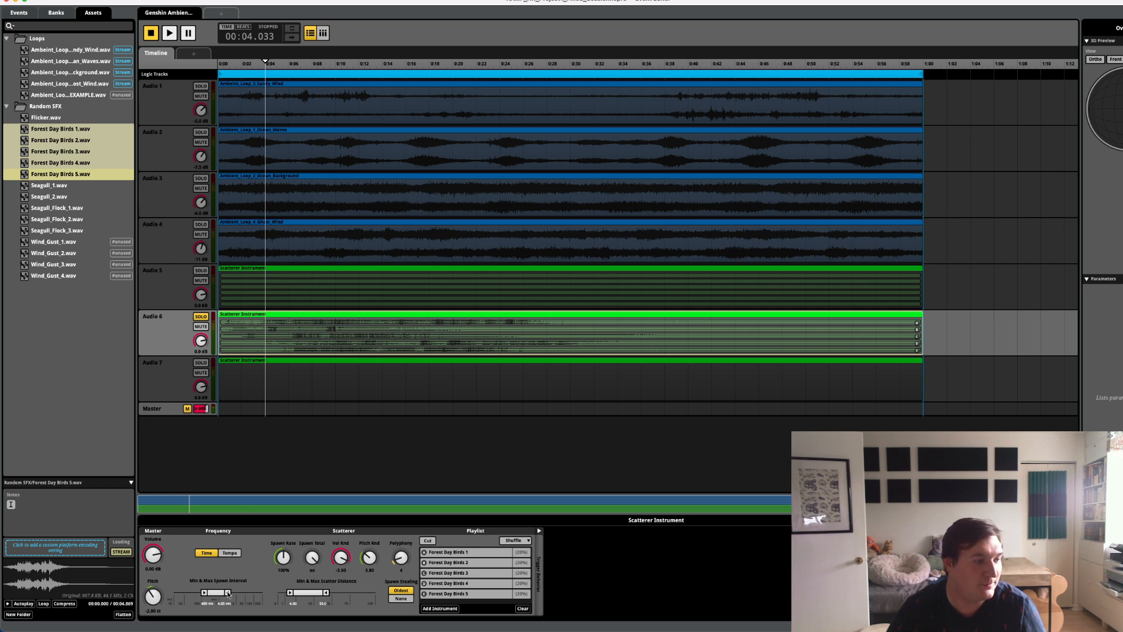
key("space")
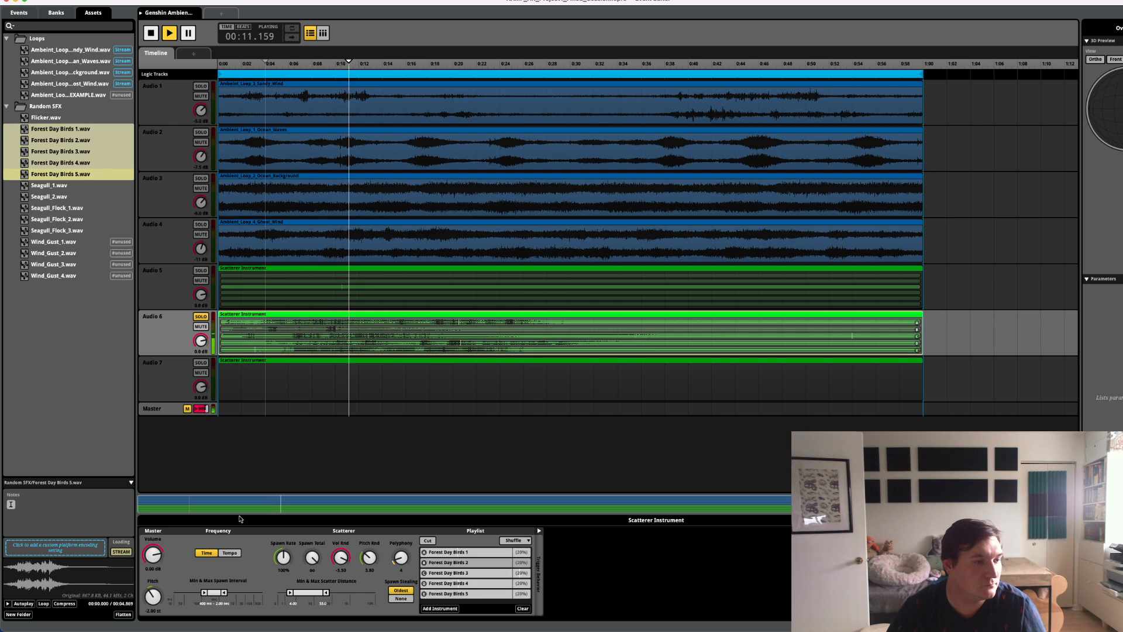
key("space")
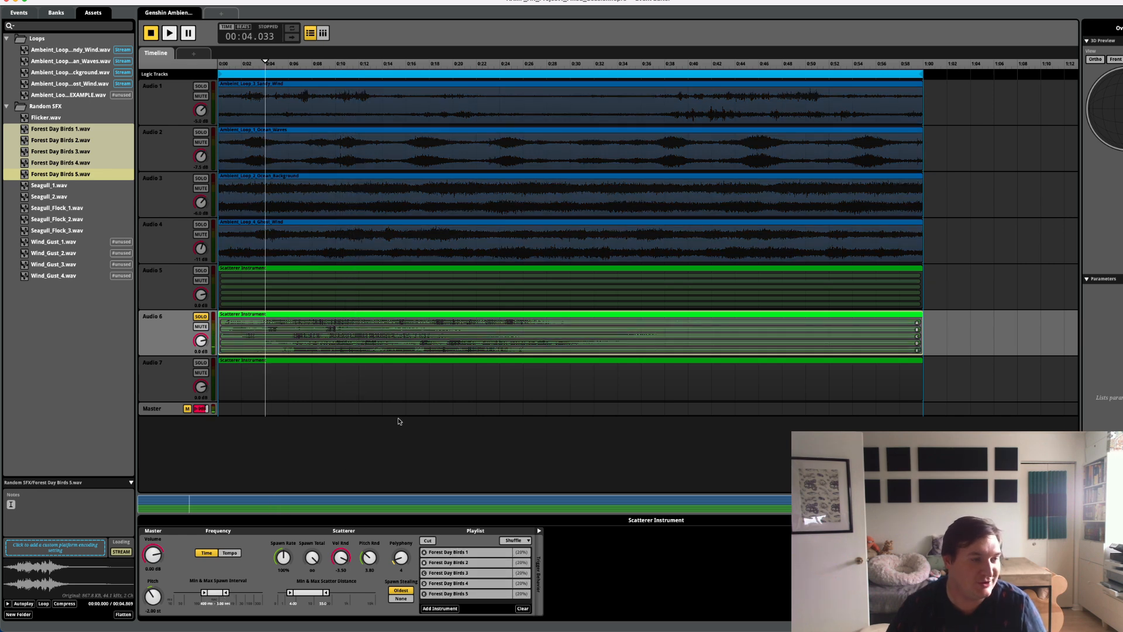
key("space")
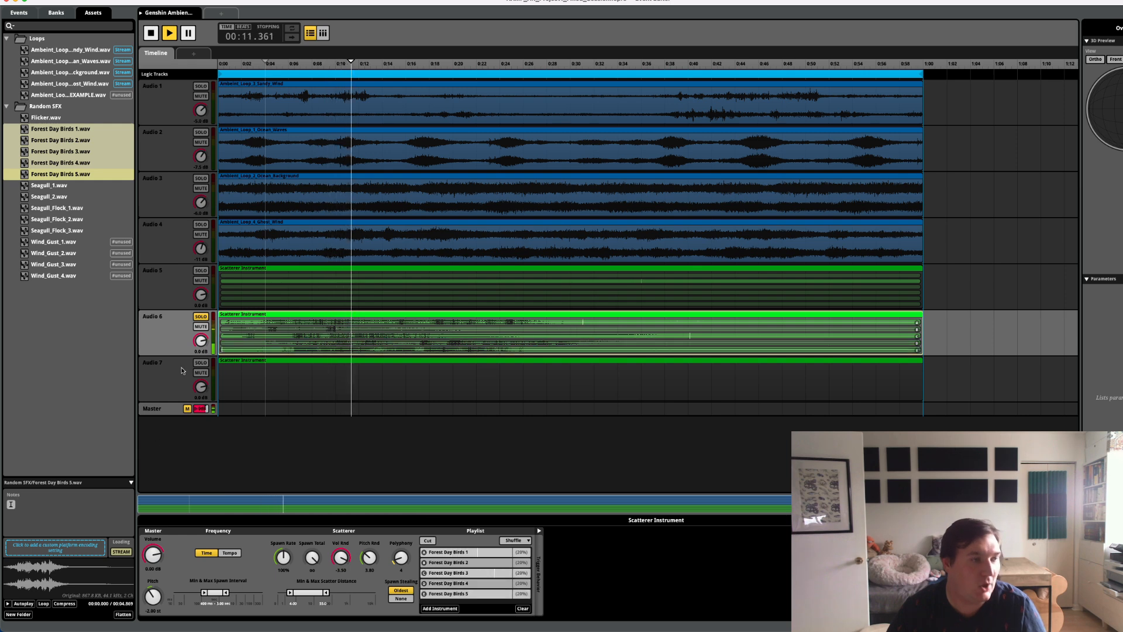
key("space")
left_click(201, 316)
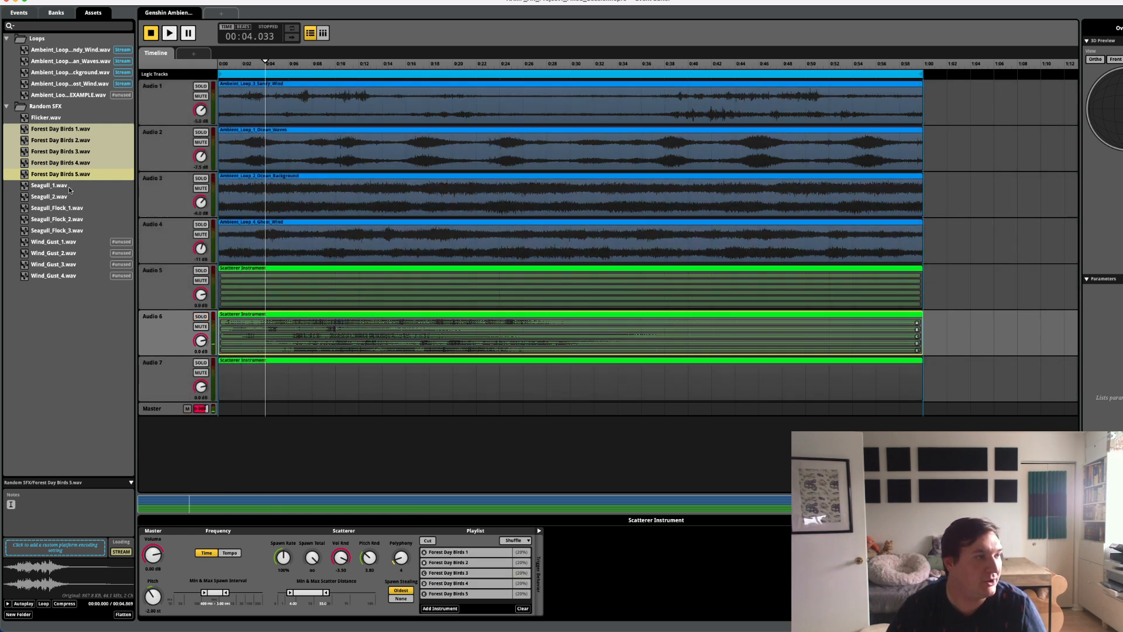
- Add Wind_Gust_1 to Wind_Gust_4 to the playlist of the scatterer instrument on Audio 7
left_click(59, 242)
left_click(57, 275, "shift")
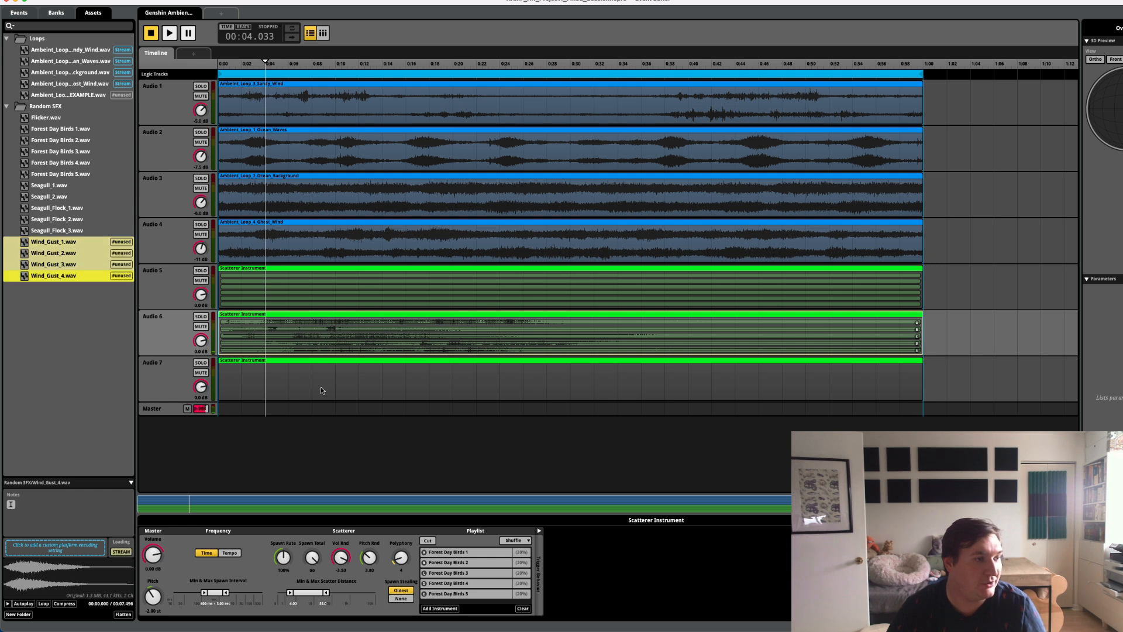
left_click(301, 378)
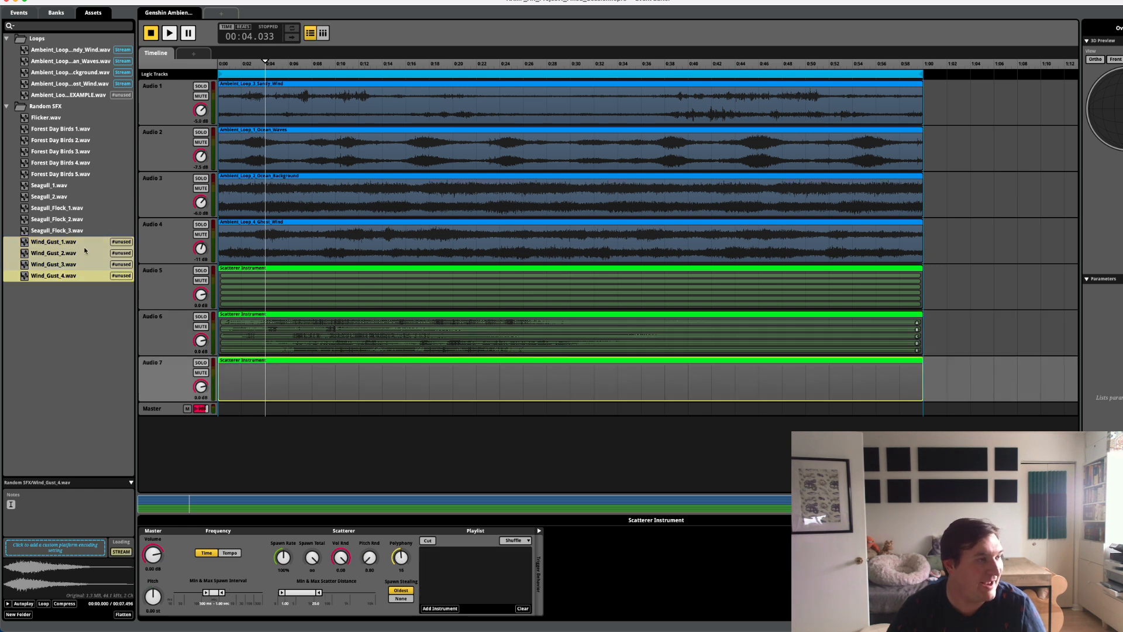
left_click_drag(45, 253, 473, 569)
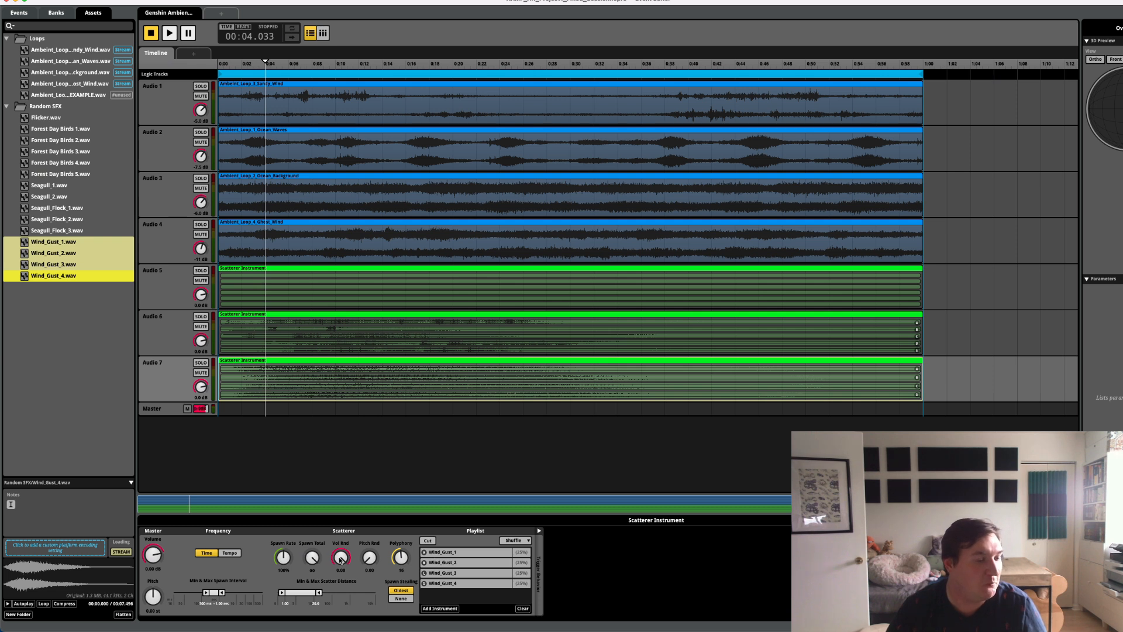
- Randomize the wind gust scatterer's volume and pitch, set polyphony to 2, and increase its maximum spawn interval and scatter distances
left_click_drag(362, 559, 364, 558)
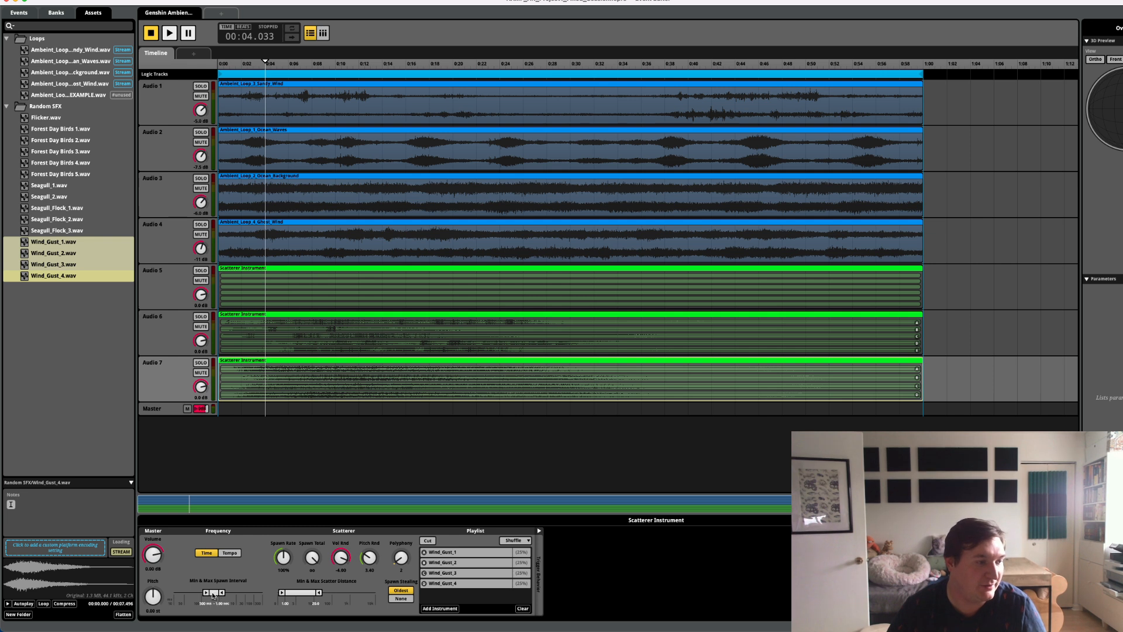
left_click_drag(221, 593, 231, 593)
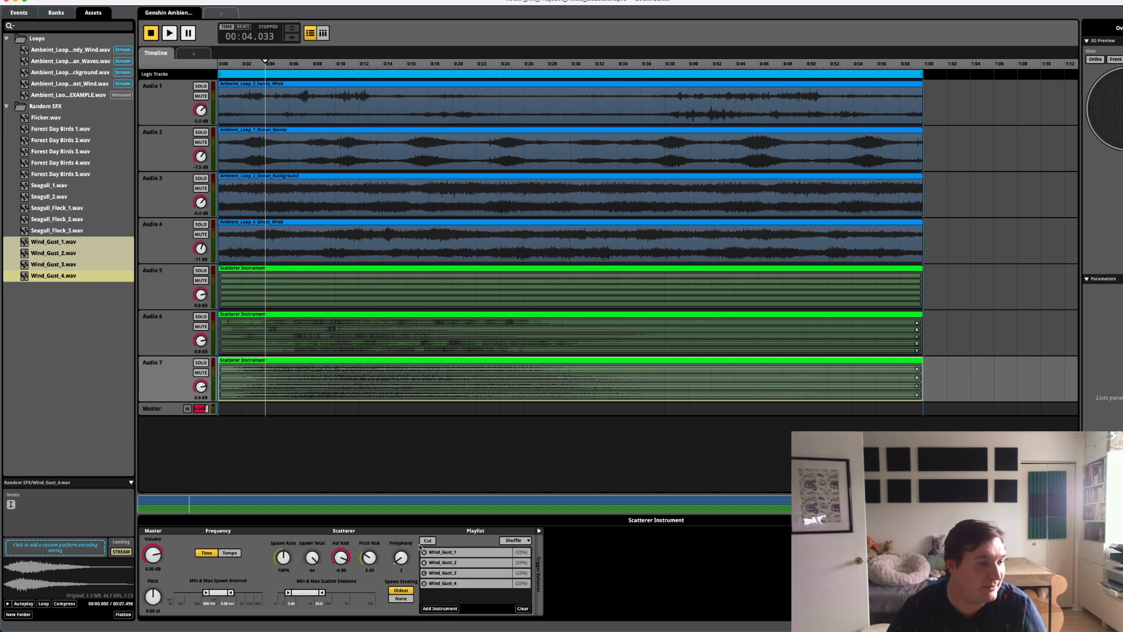
- Audition the wind gust scatterer with Audio 7 soloed, stop playback and unsolo the track
key("space")
key("space")
key("space")
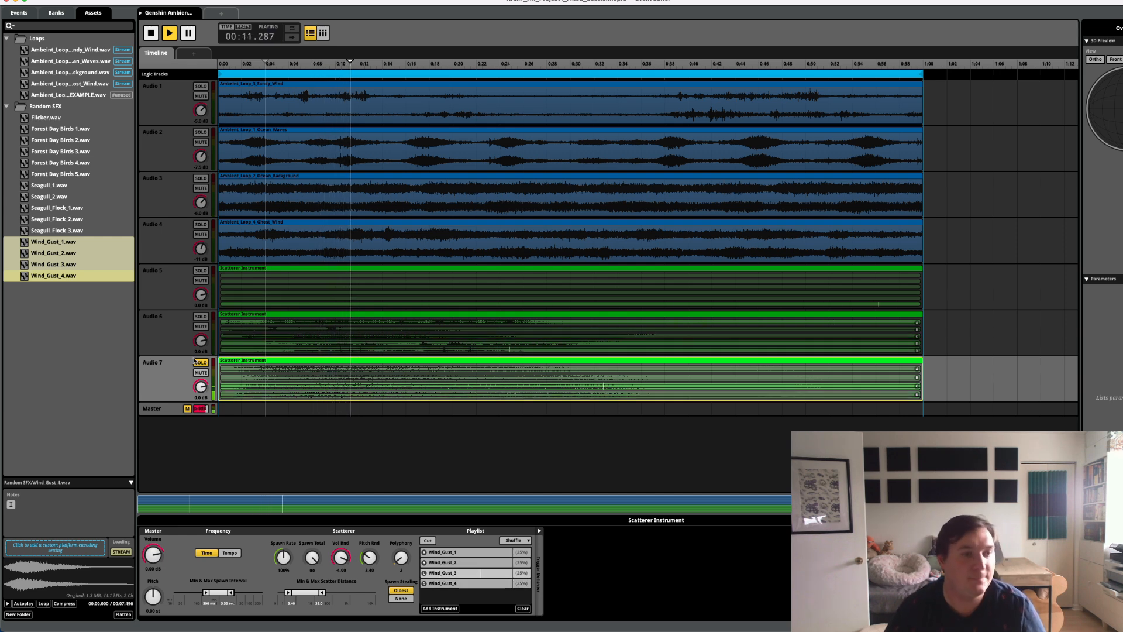
key("space")
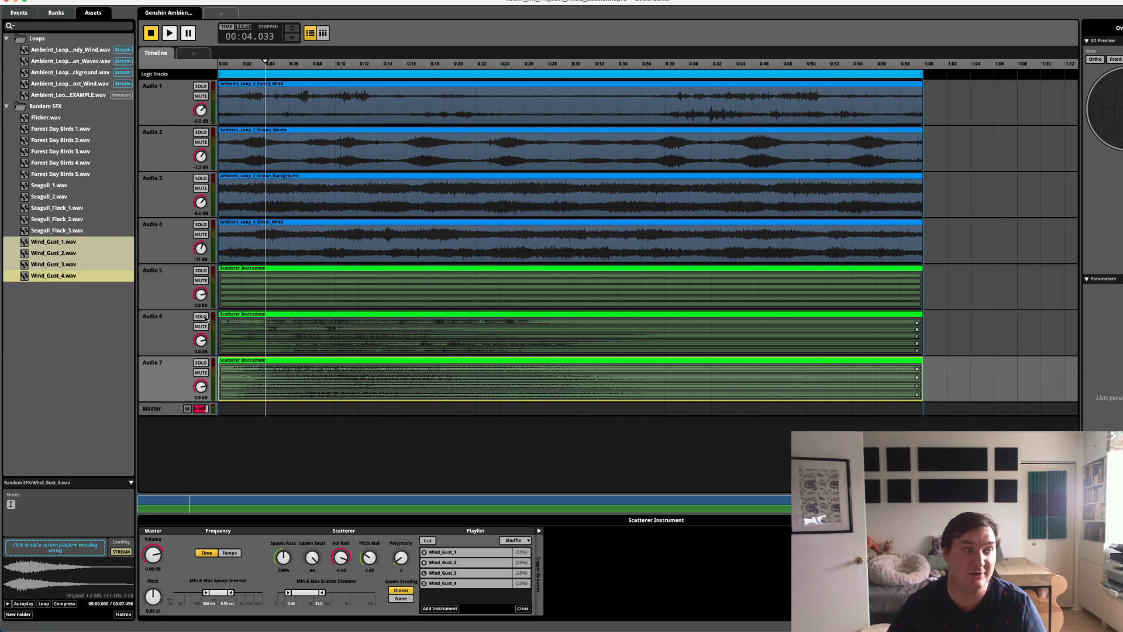
- Play the full mix, lengthen the spawn interval of the Audio 6 bird scatterer and set its polyphony to 2
key("space")
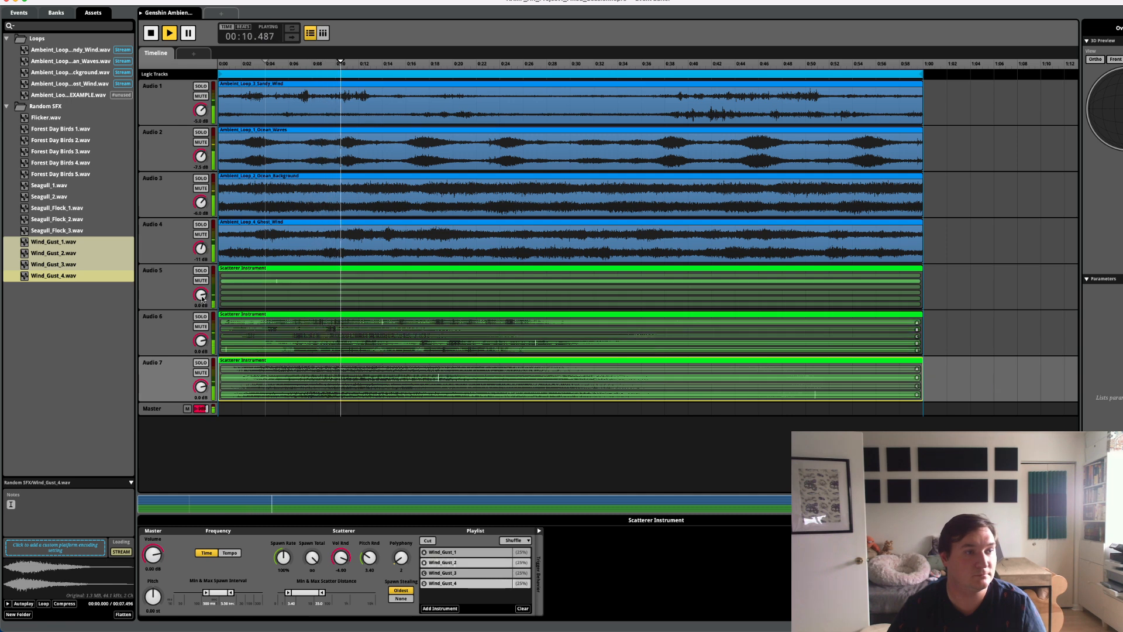
left_click(186, 323)
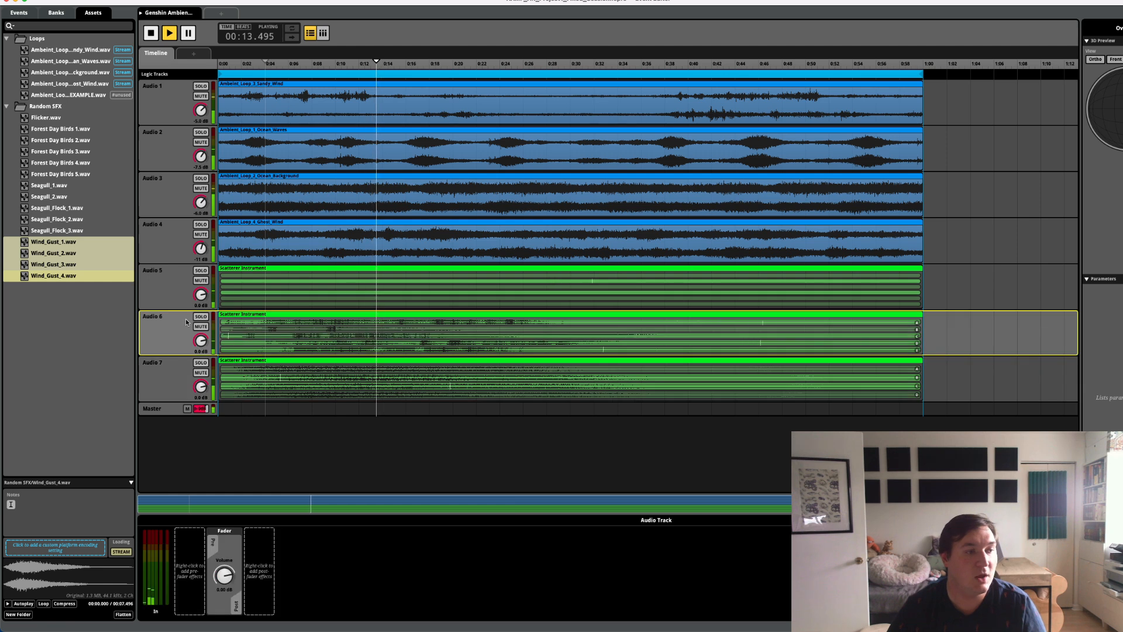
left_click(306, 320)
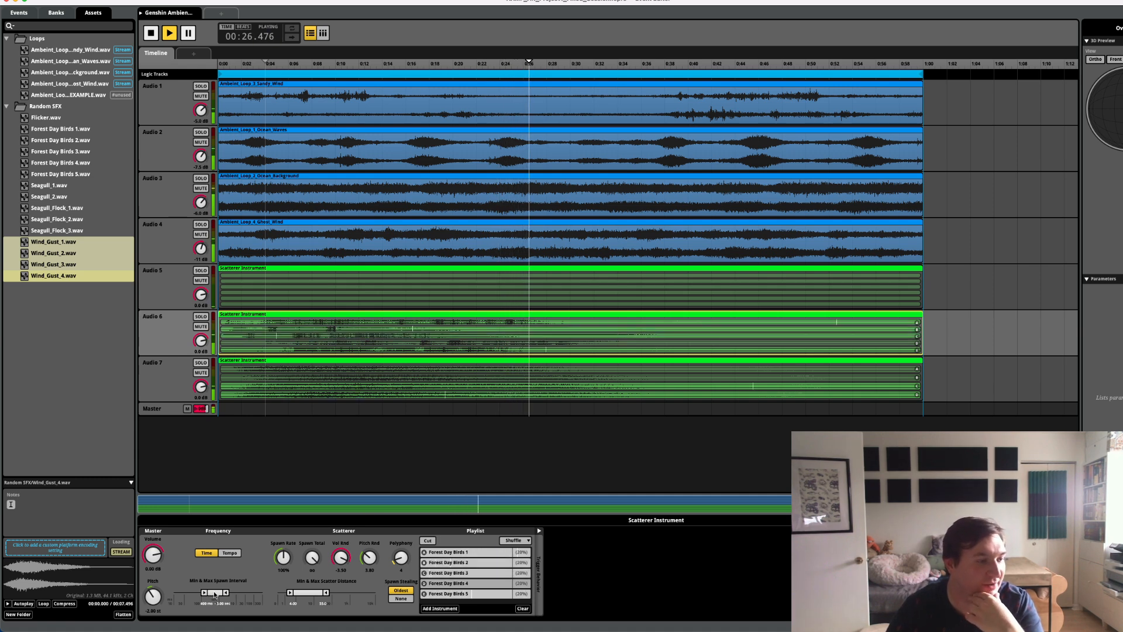
left_click_drag(214, 594, 220, 595)
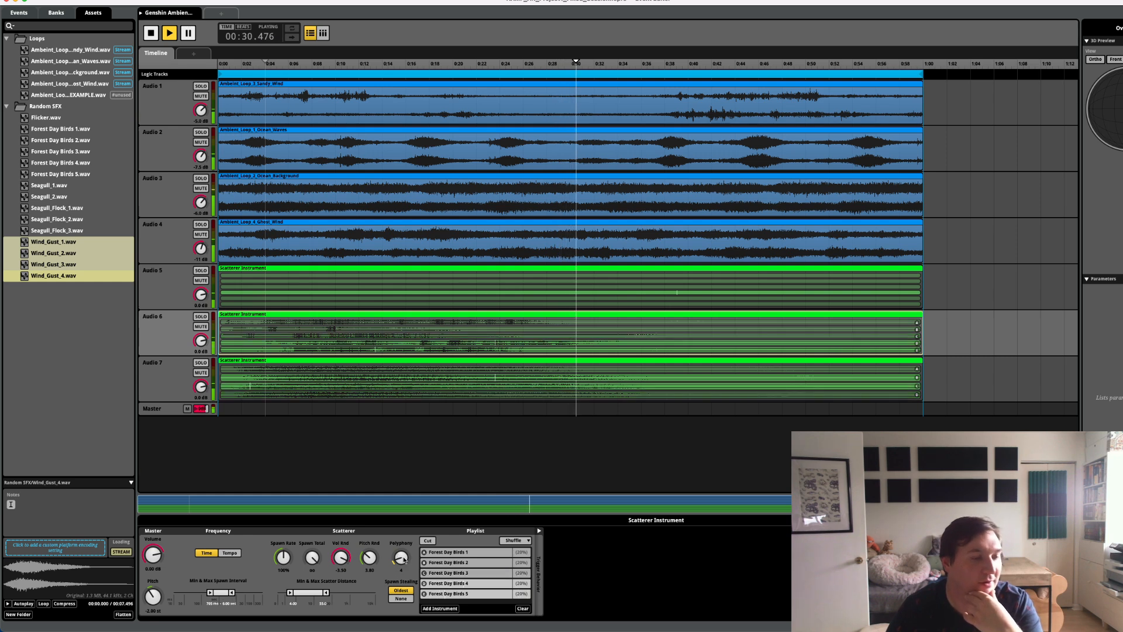
left_click_drag(404, 560, 404, 563)
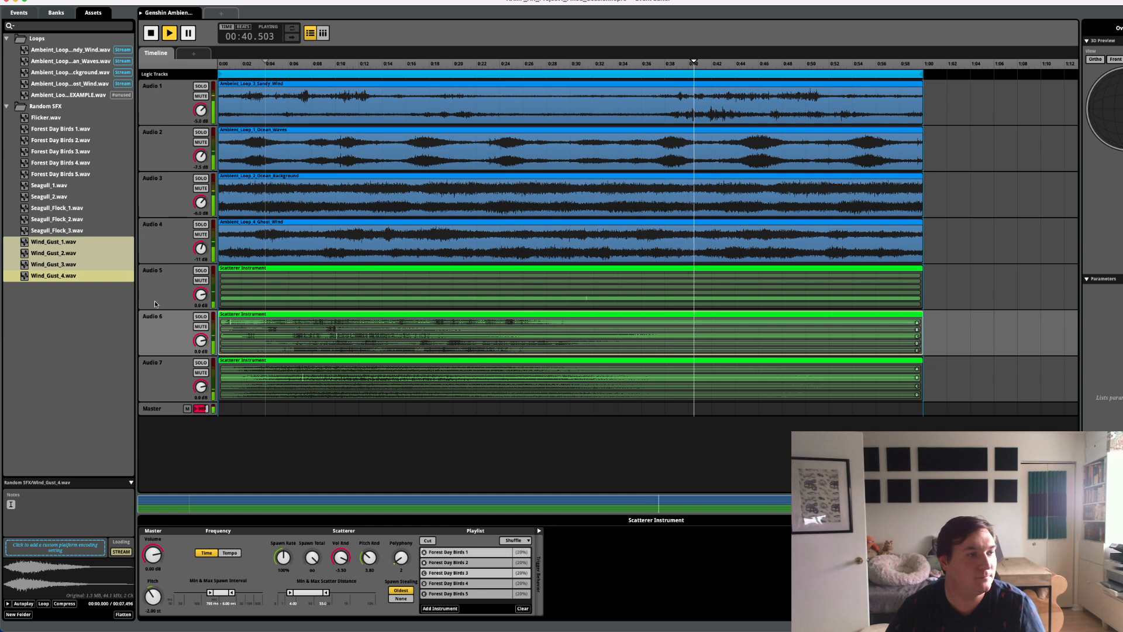
- Review the seagull scatterer's settings and playlist entries on Audio 5 and clear the Flicker entry's selection
left_click(163, 279)
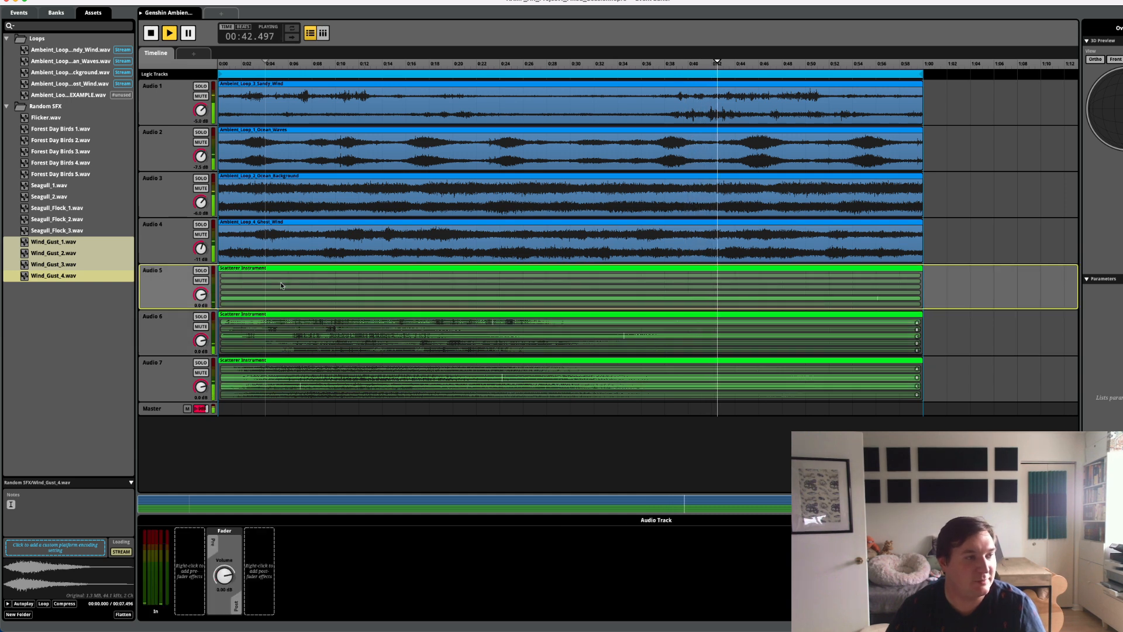
left_click(308, 320)
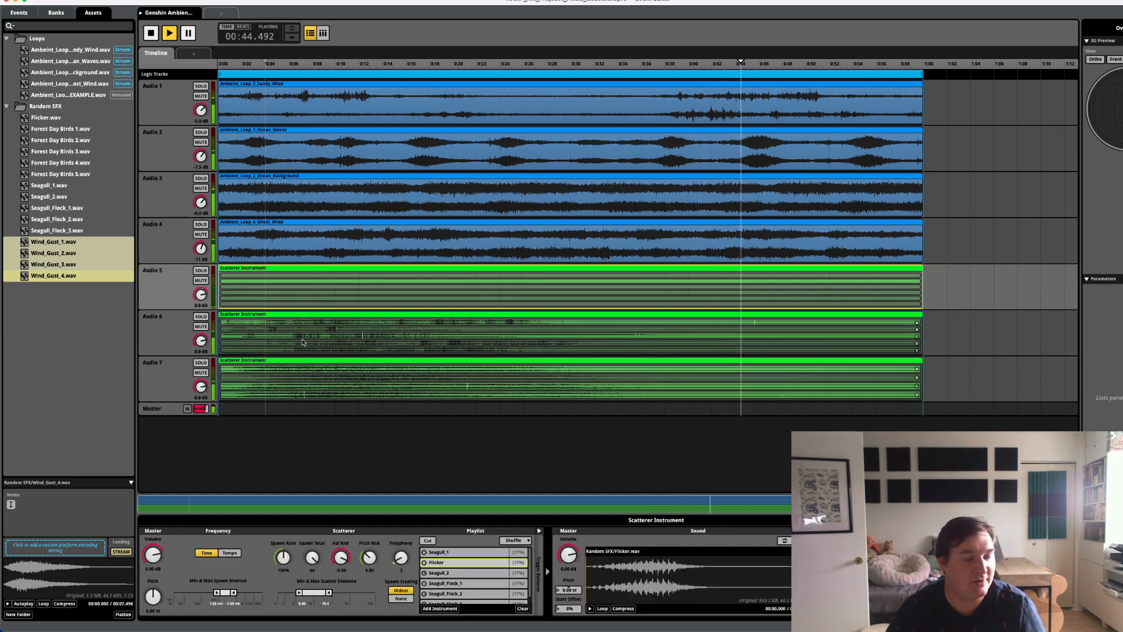
scroll(468, 591, "down", 2)
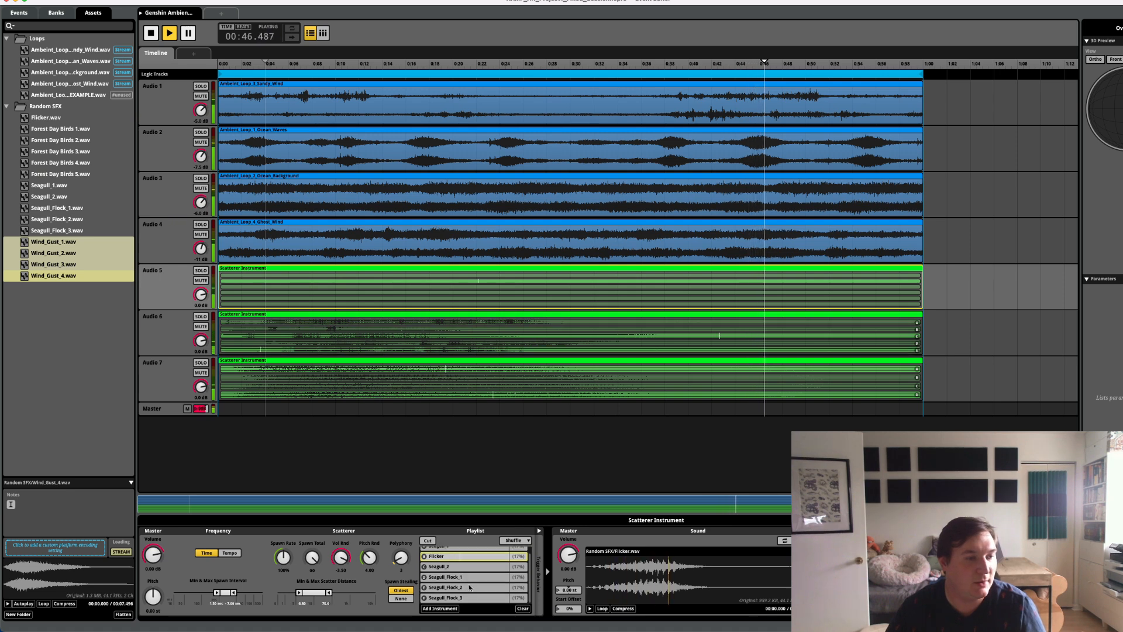
left_click(468, 598)
left_click(468, 609)
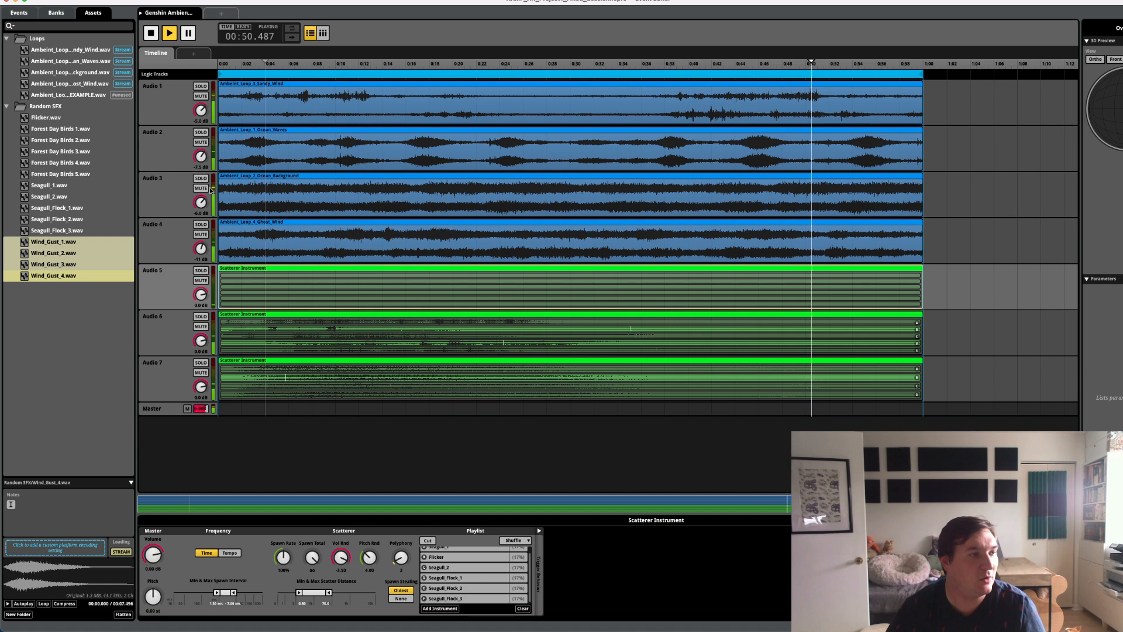
- Add a post-fader FMOD Reverb to the Audio 5 track, lengthen its reverb time and lower its low gain
left_click(172, 281)
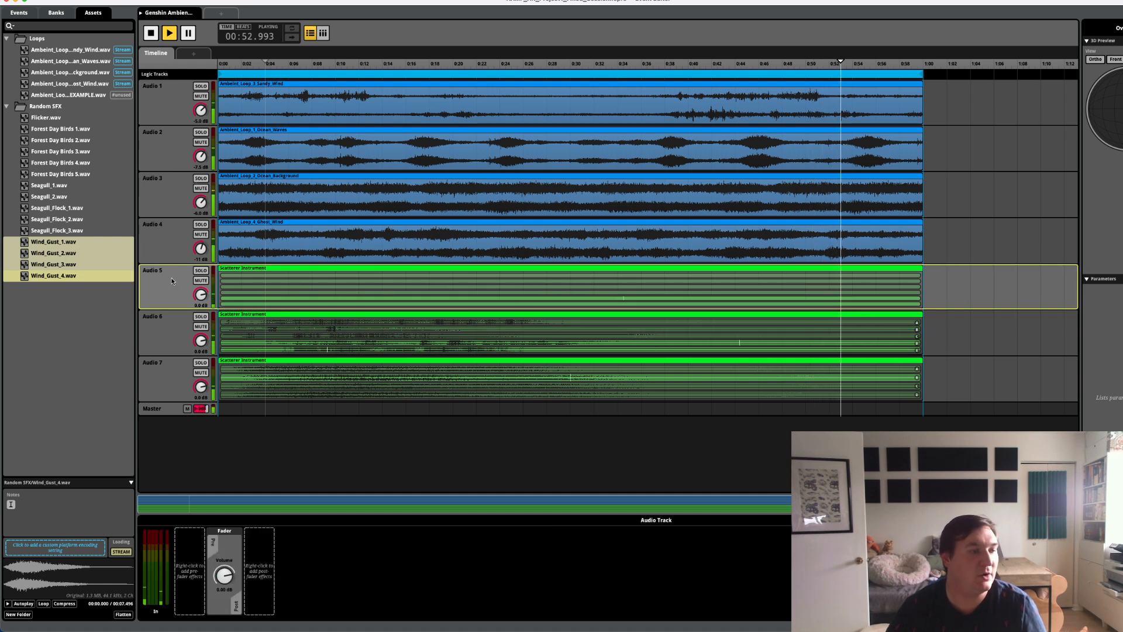
left_click(160, 221)
left_click(168, 292)
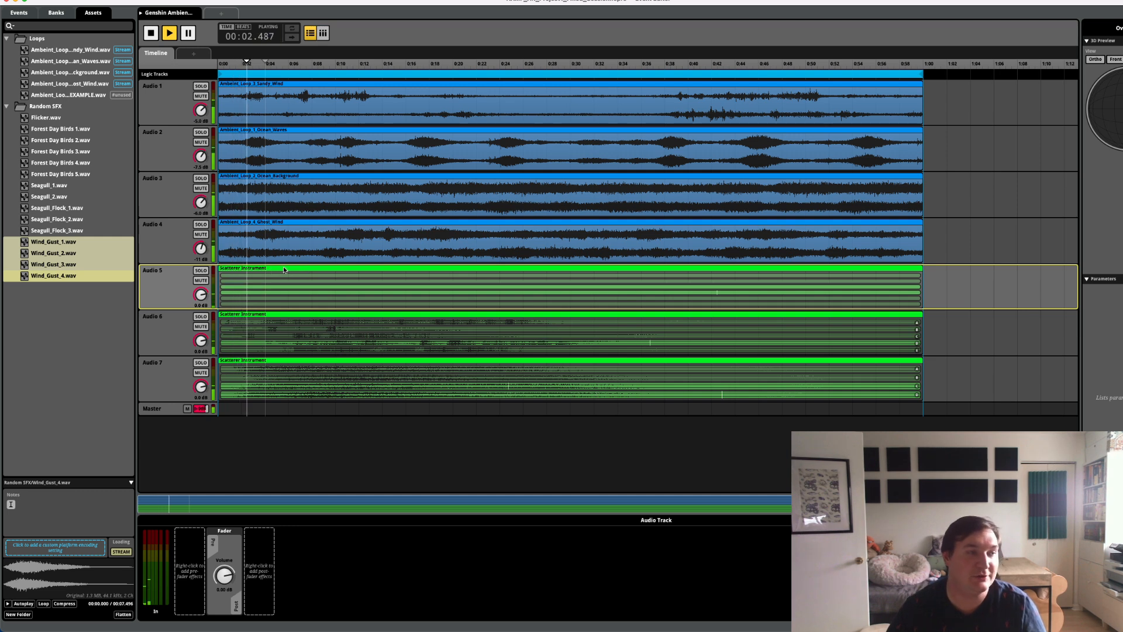
right_click(259, 583)
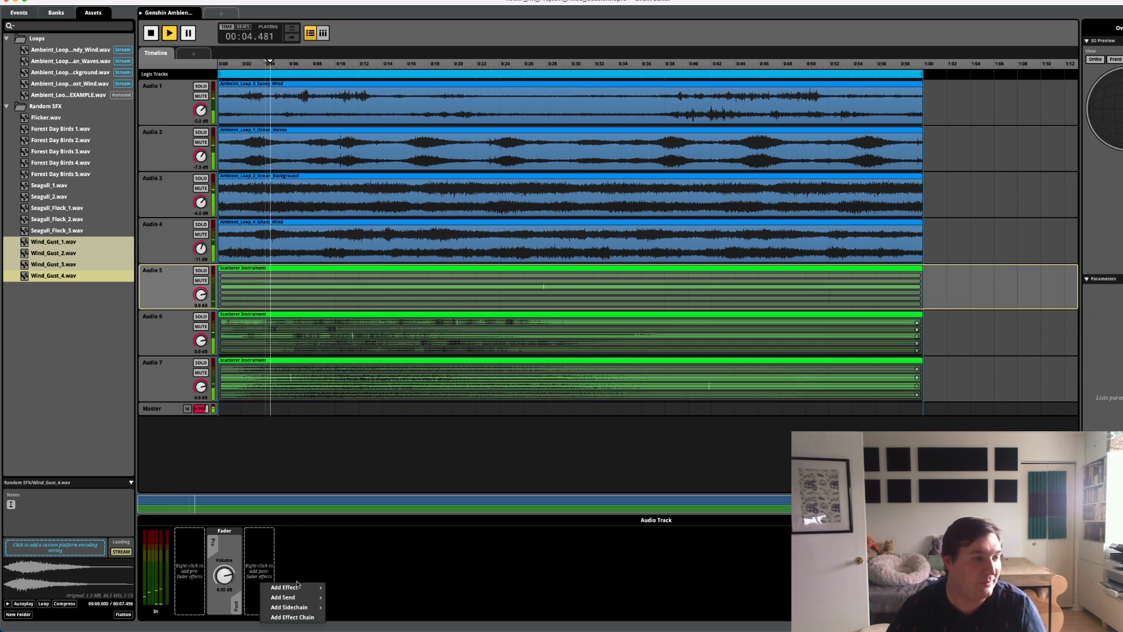
left_click(245, 478)
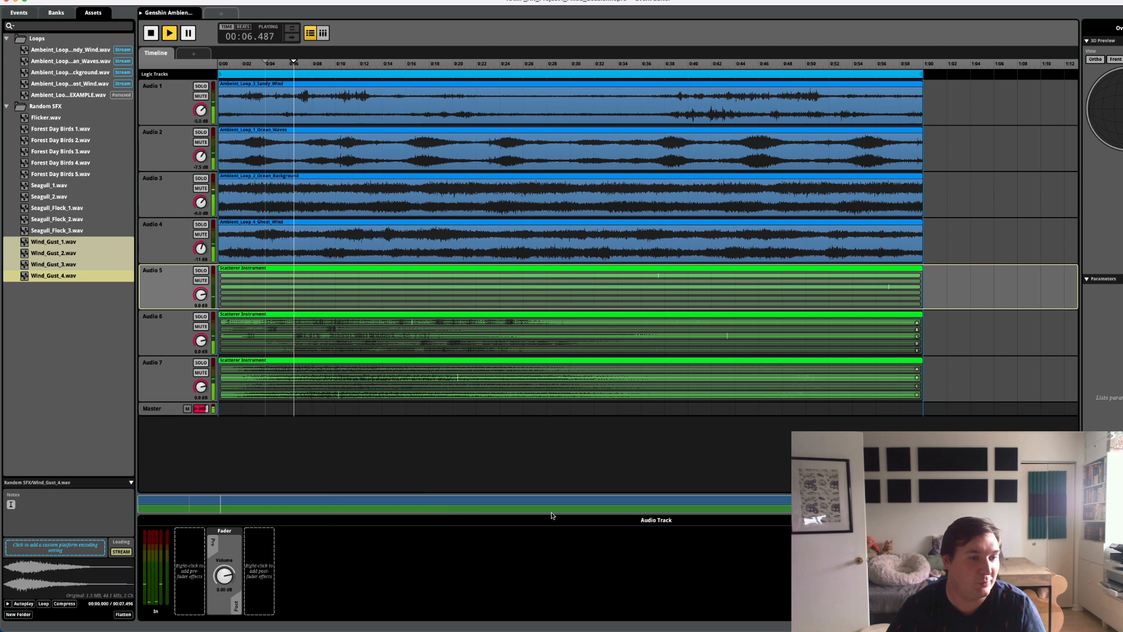
right_click(260, 572)
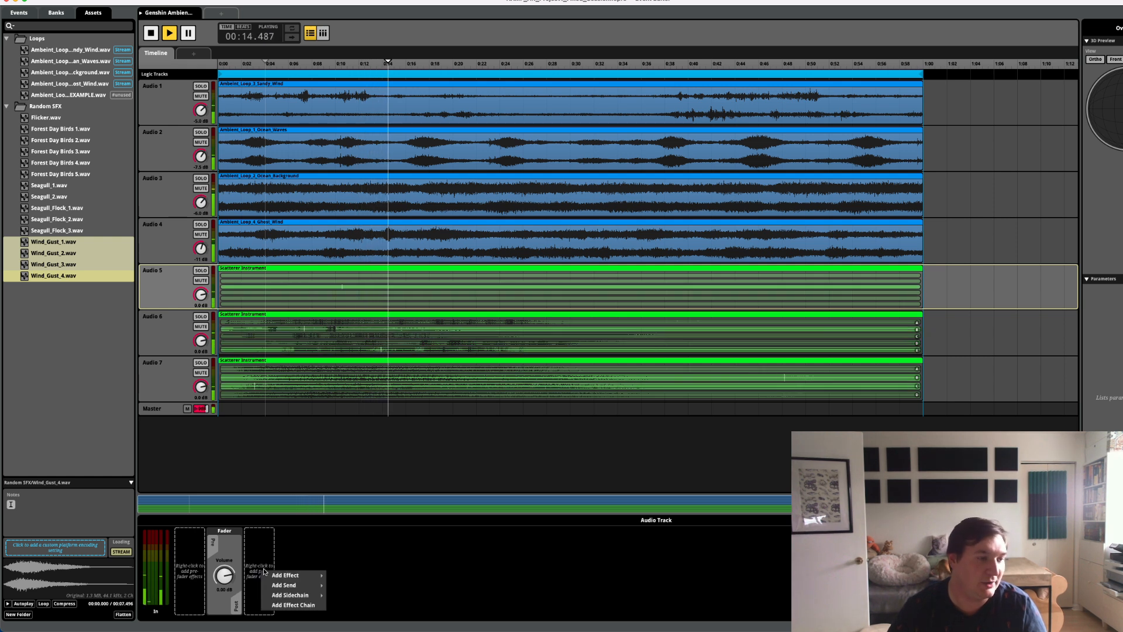
right_click(263, 563)
mouse_move(294, 569)
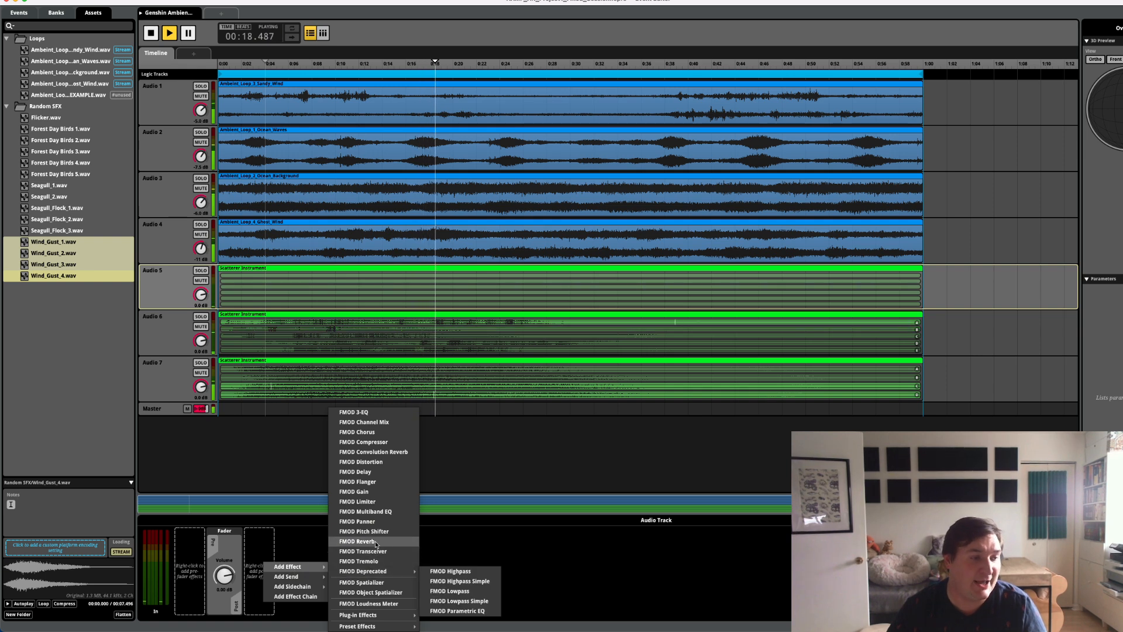
left_click(366, 541)
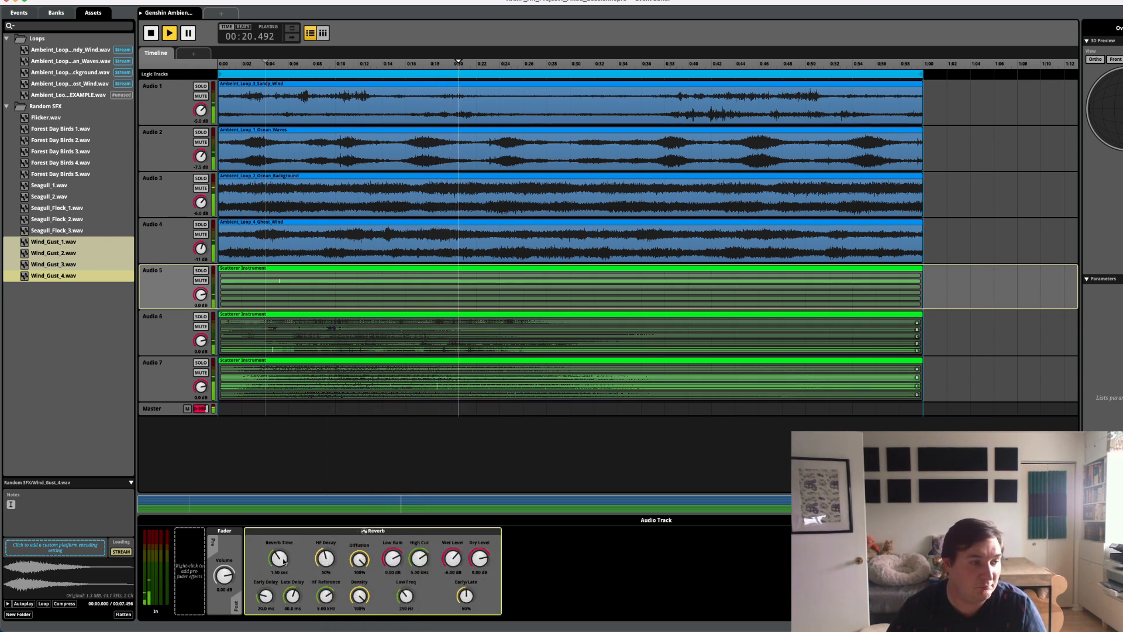
left_click_drag(282, 565, 284, 559)
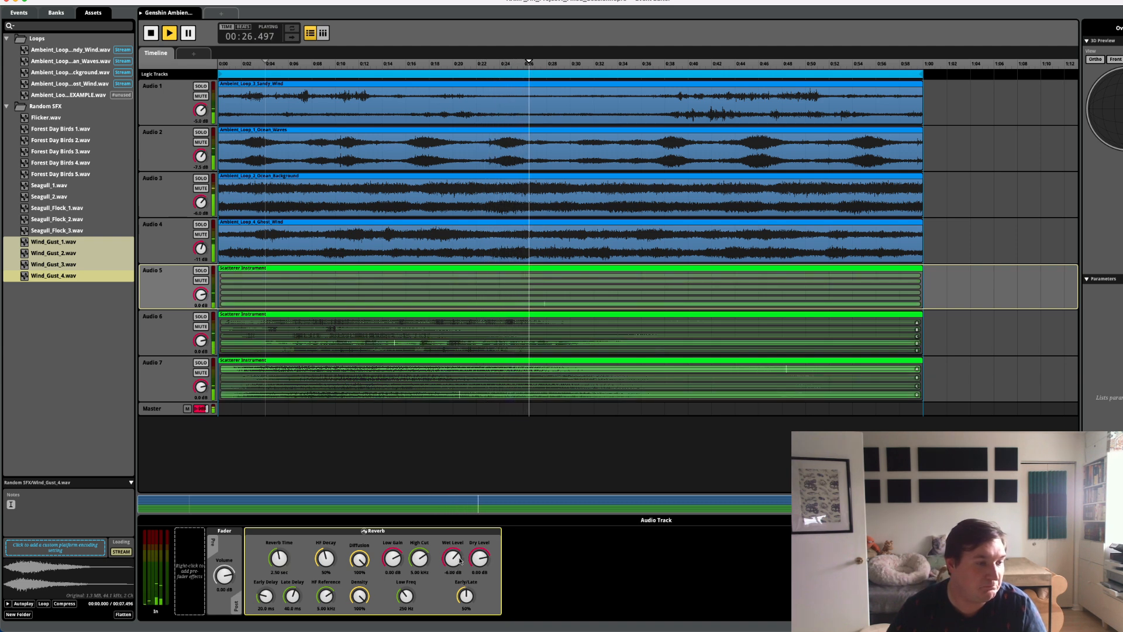
left_click_drag(396, 563, 394, 562)
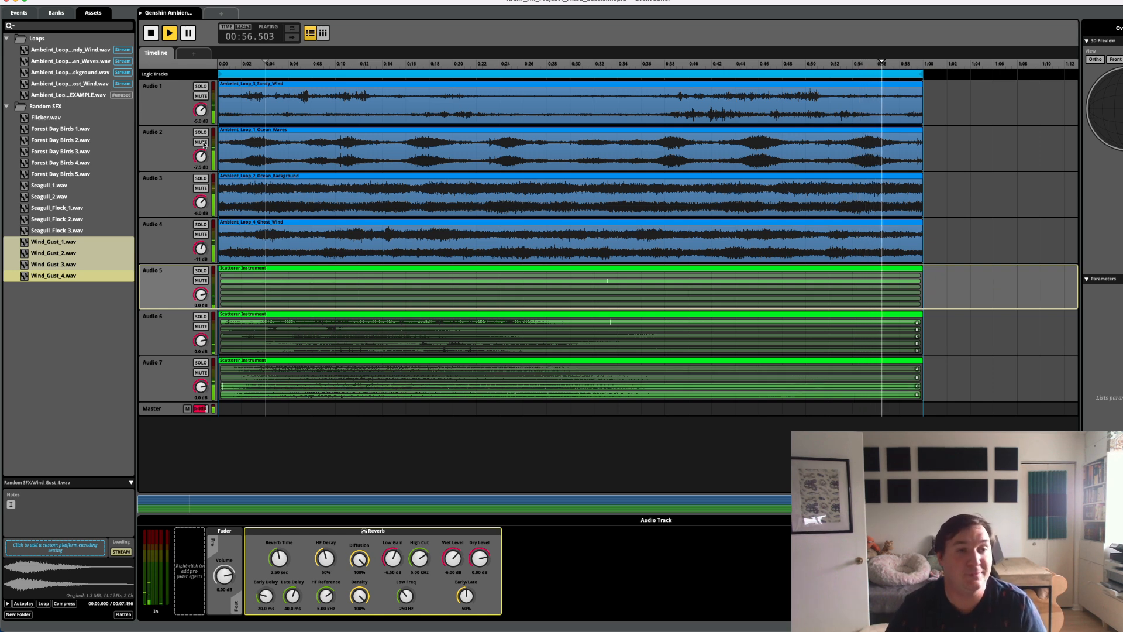
- Show the event list and rebalance the mix, raising the volume of Audio 4 and Audio 7 and lowering Audio 6
left_click(24, 13)
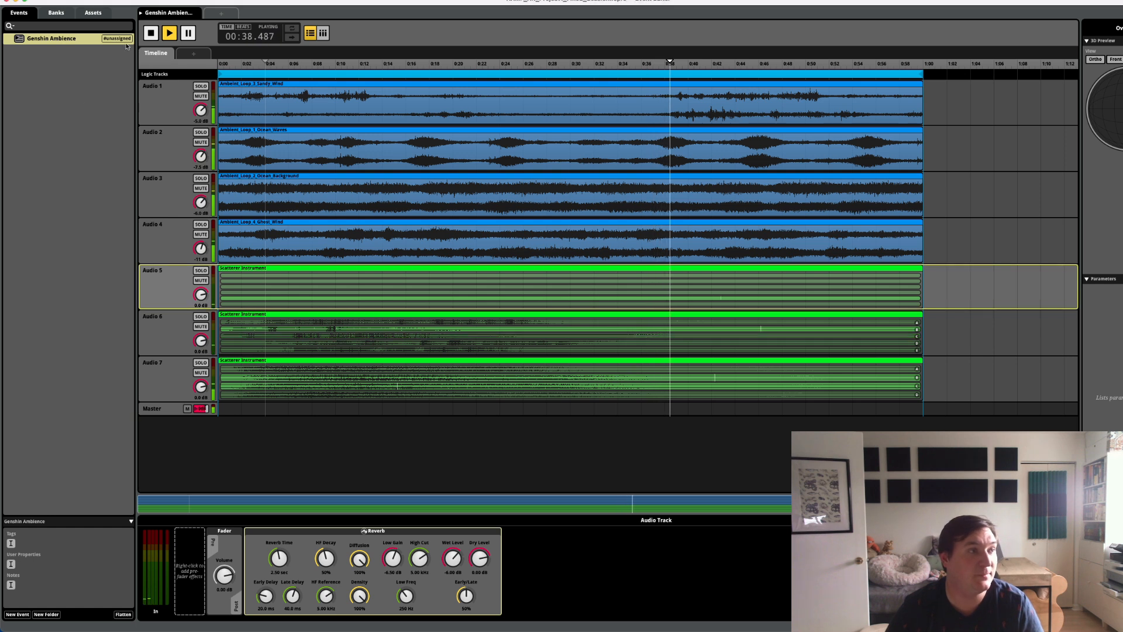
left_click(271, 448)
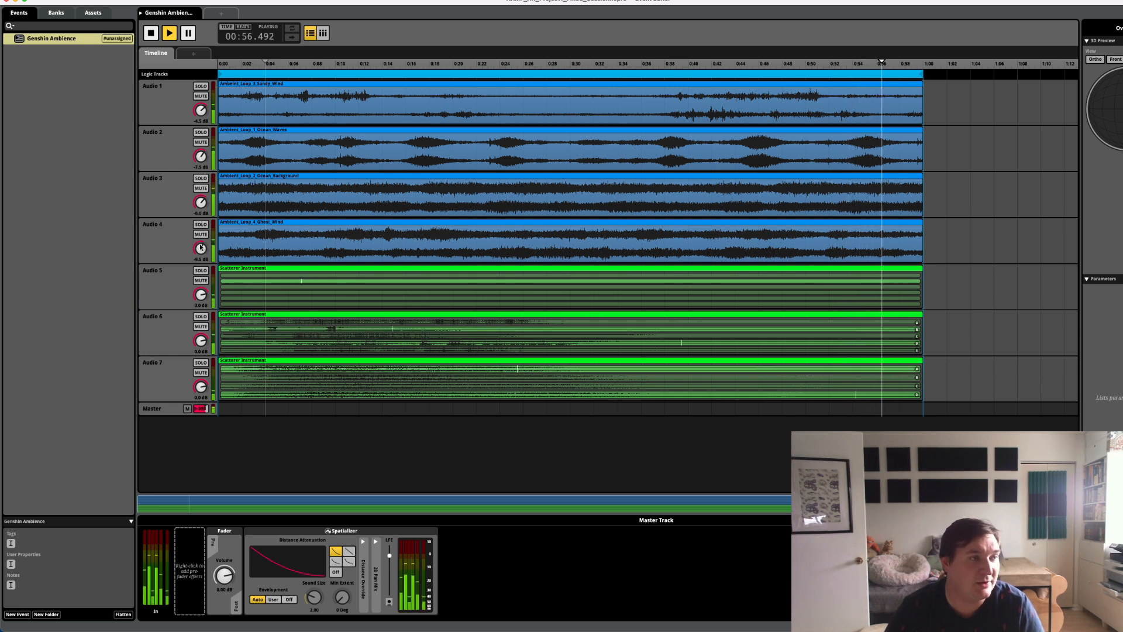
left_click_drag(201, 248, 204, 205)
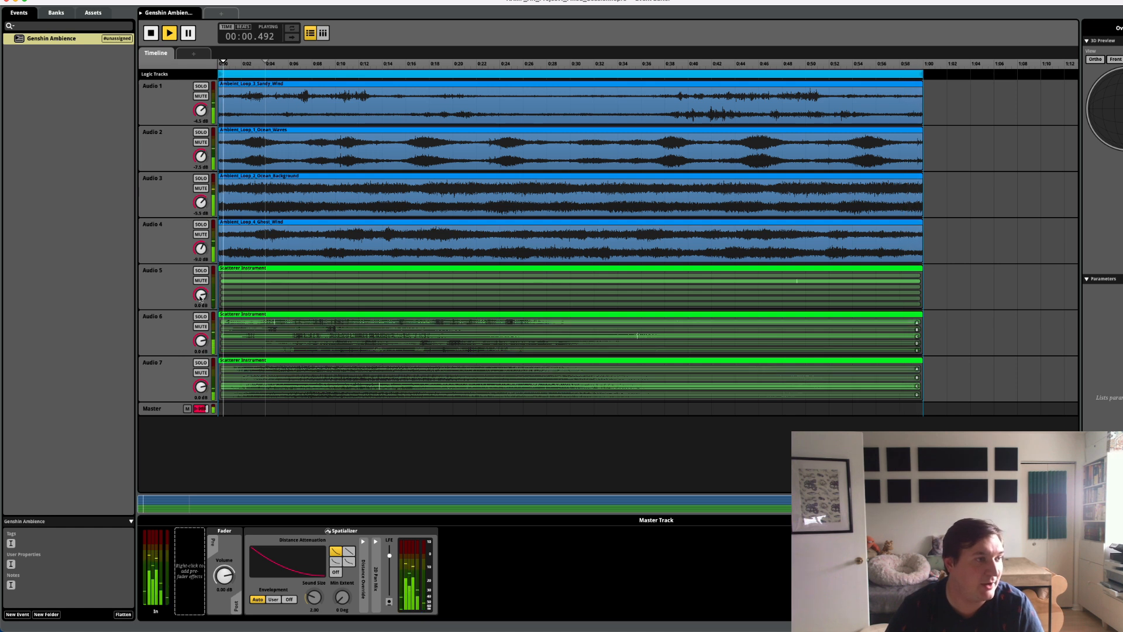
left_click_drag(200, 341, 198, 348)
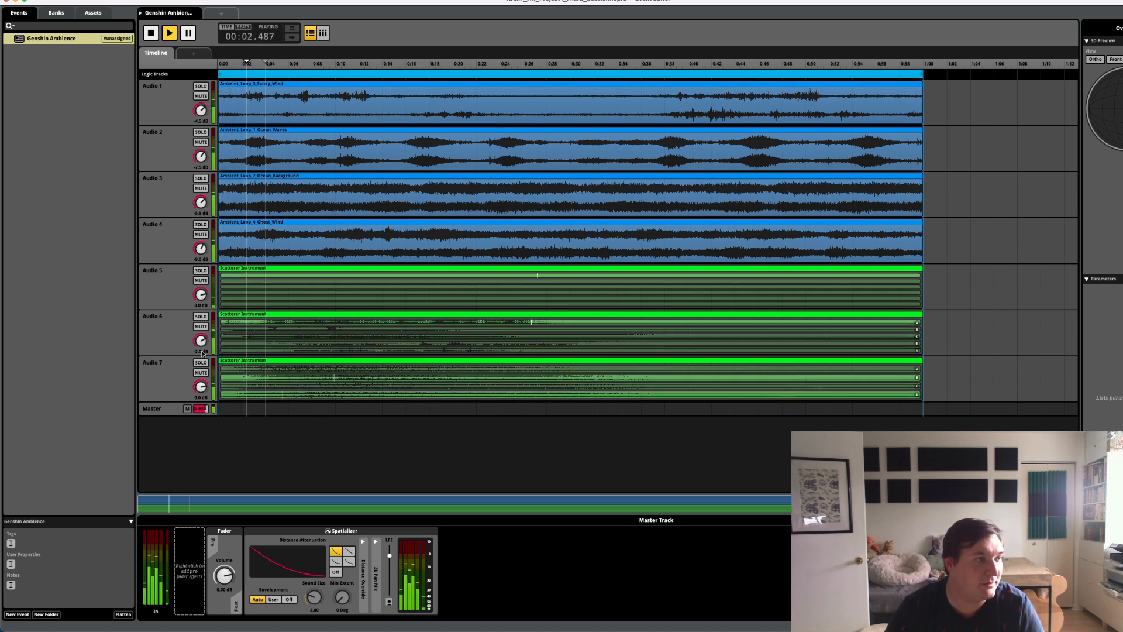
left_click_drag(205, 389, 206, 383)
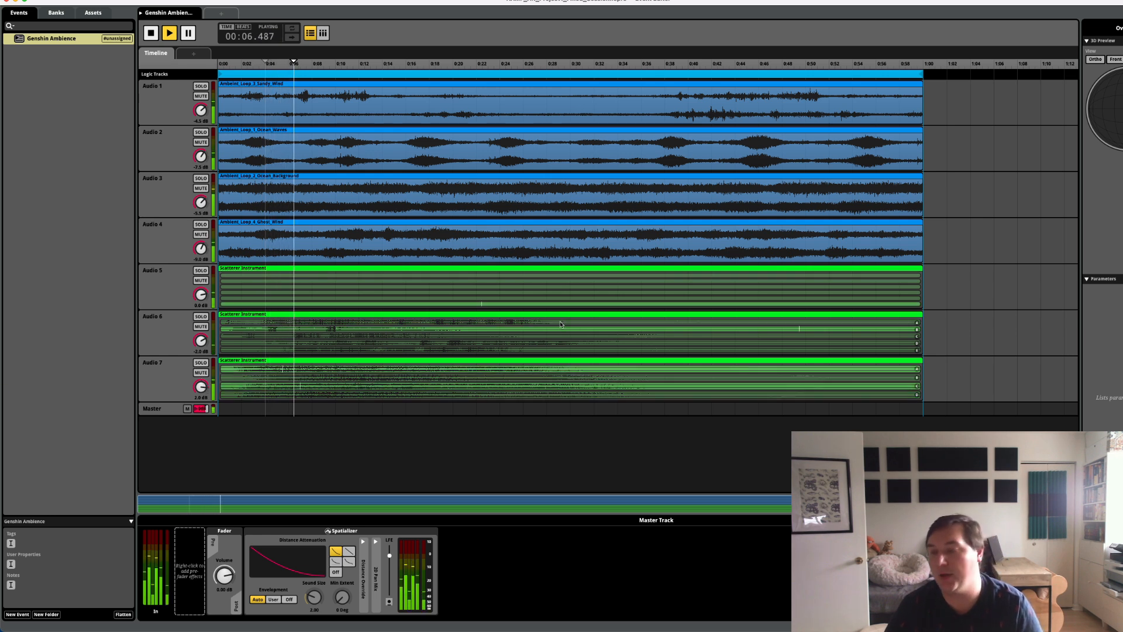
- Stop playback and rename the first four audio tracks as Sandy Wind, Ocean Waves, Ocean Bkgd and Wind
left_click(159, 85)
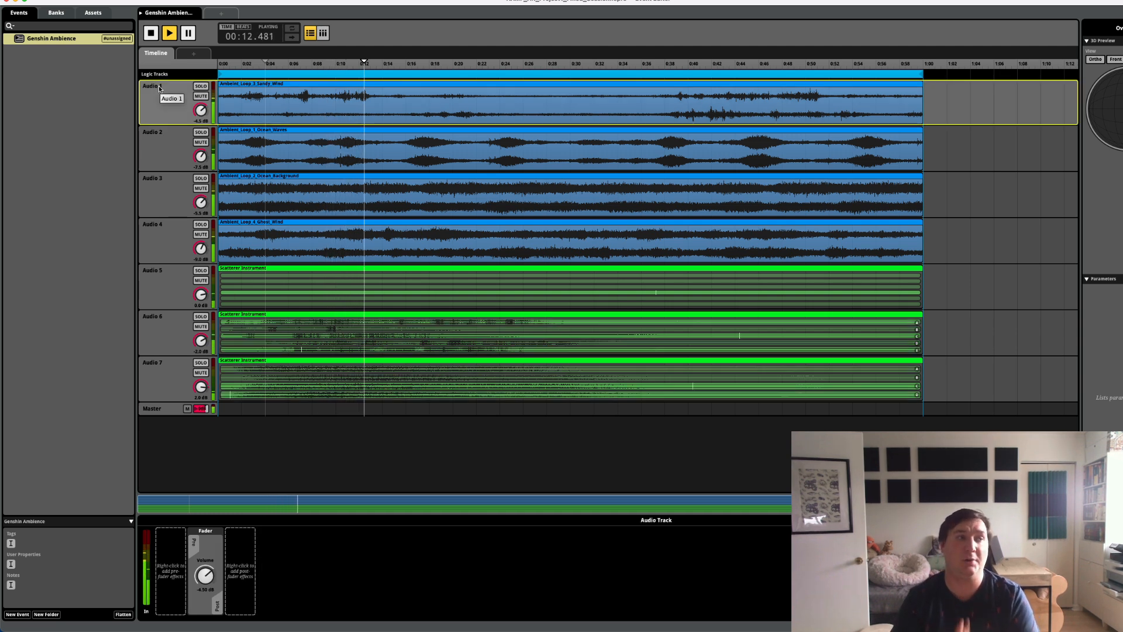
key("space")
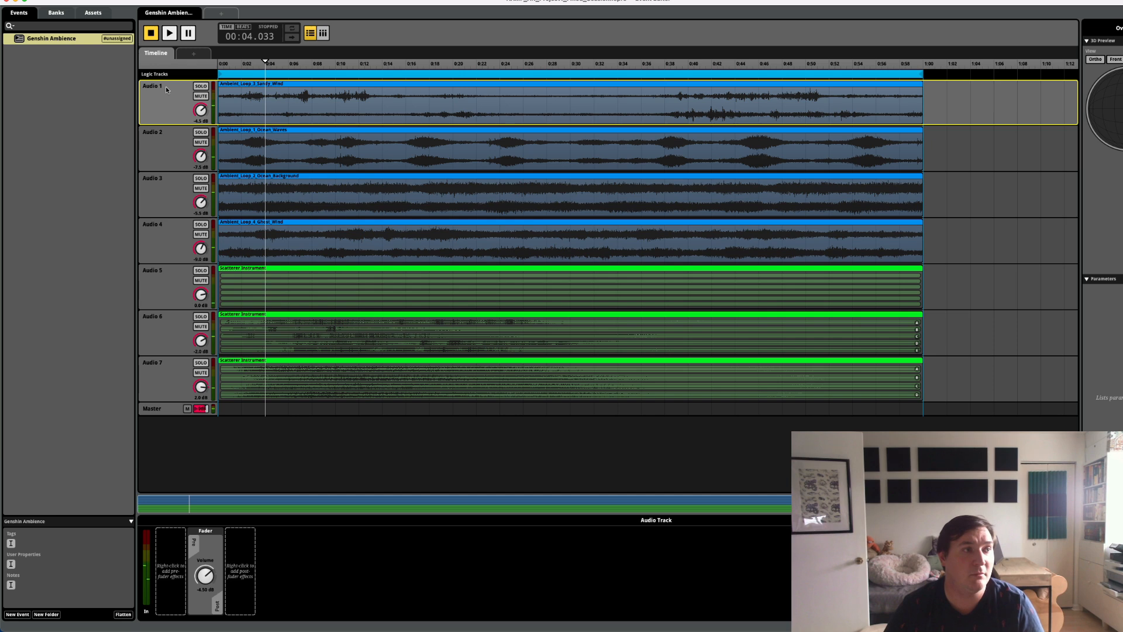
right_click(166, 88)
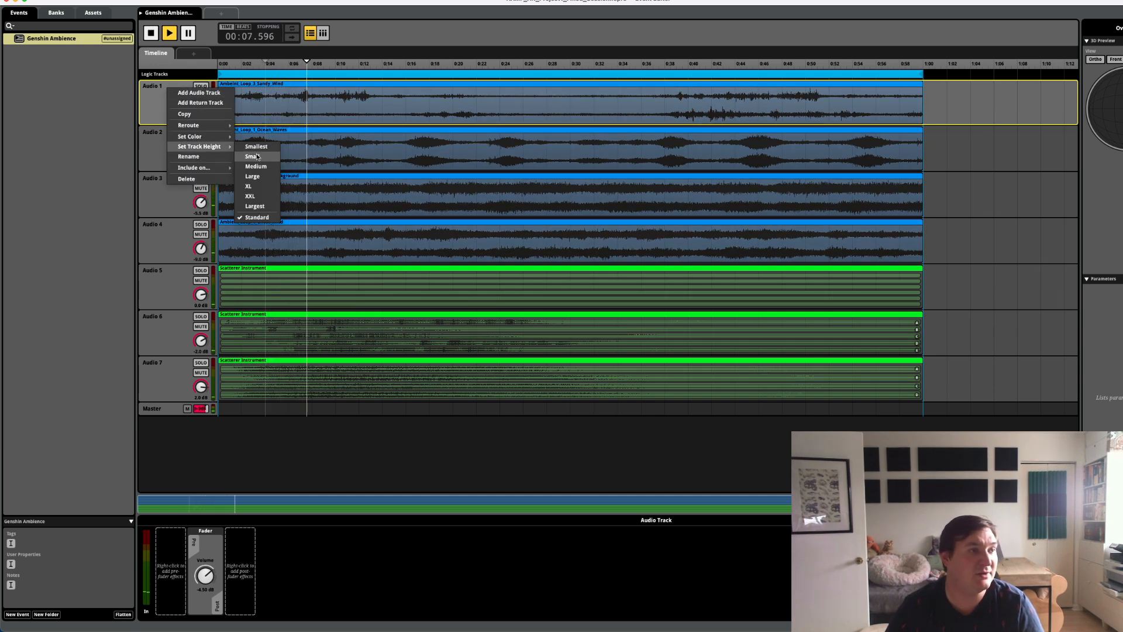
left_click(188, 156)
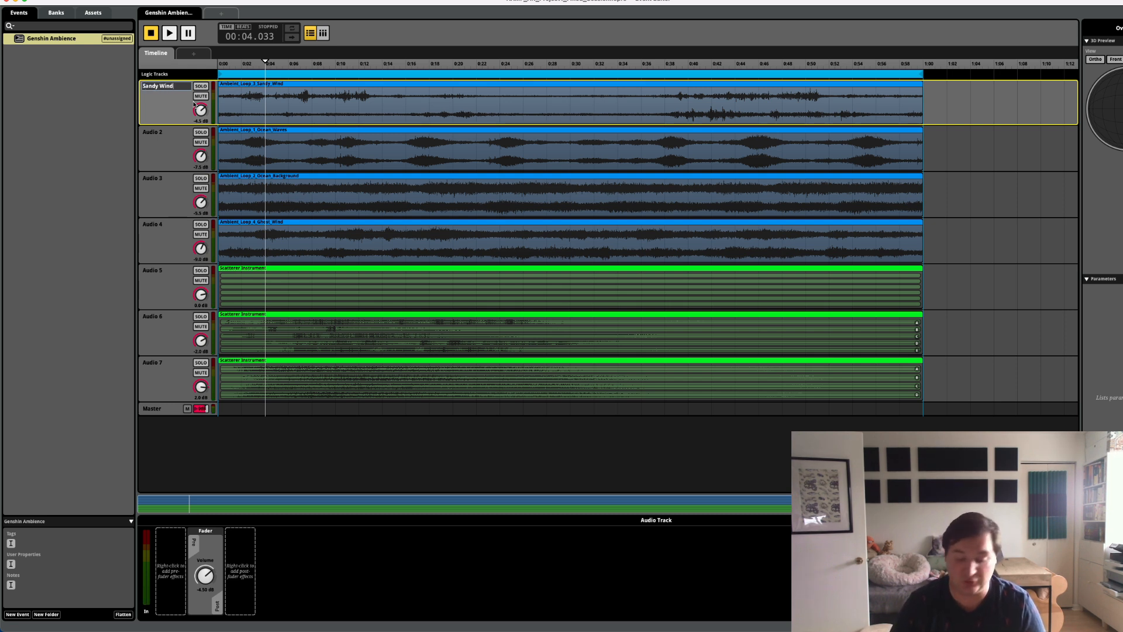
left_click(160, 133)
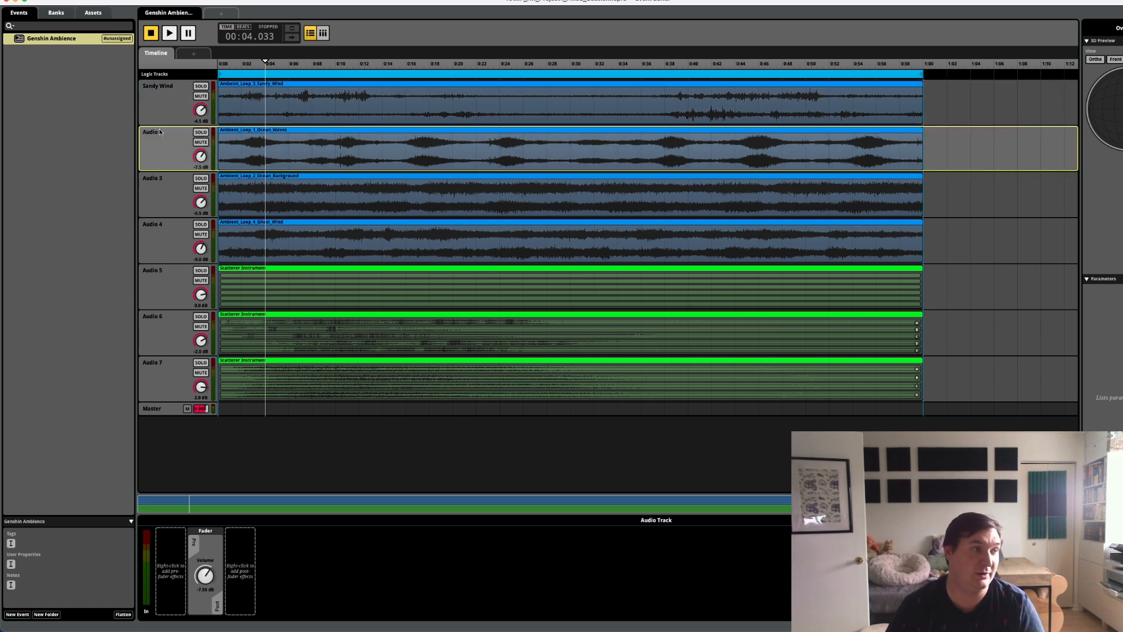
right_click(158, 130)
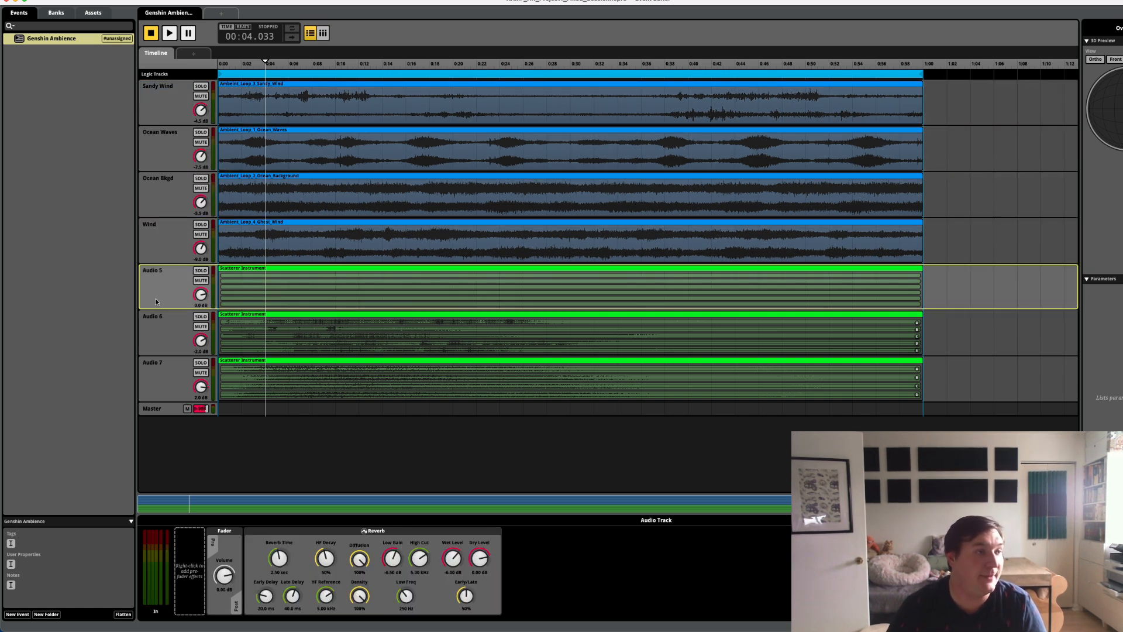
- Rename the three scatterer tracks, Audio 5 to Audio 7, as Seagulls, Forest Birds and Wind Gusts
right_click(179, 279)
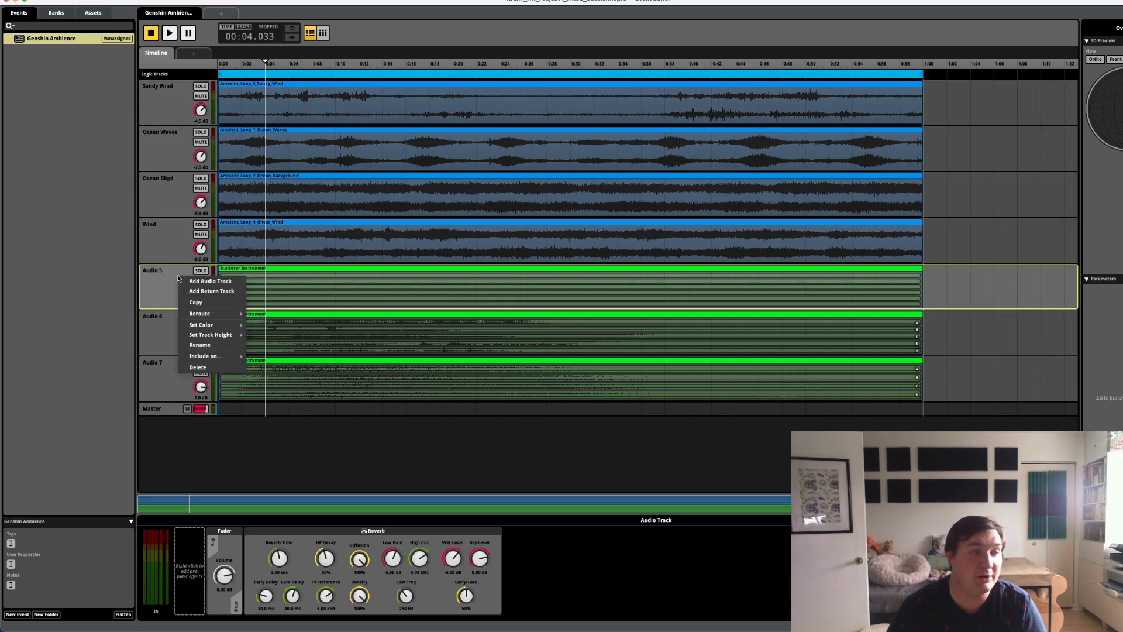
left_click(215, 345)
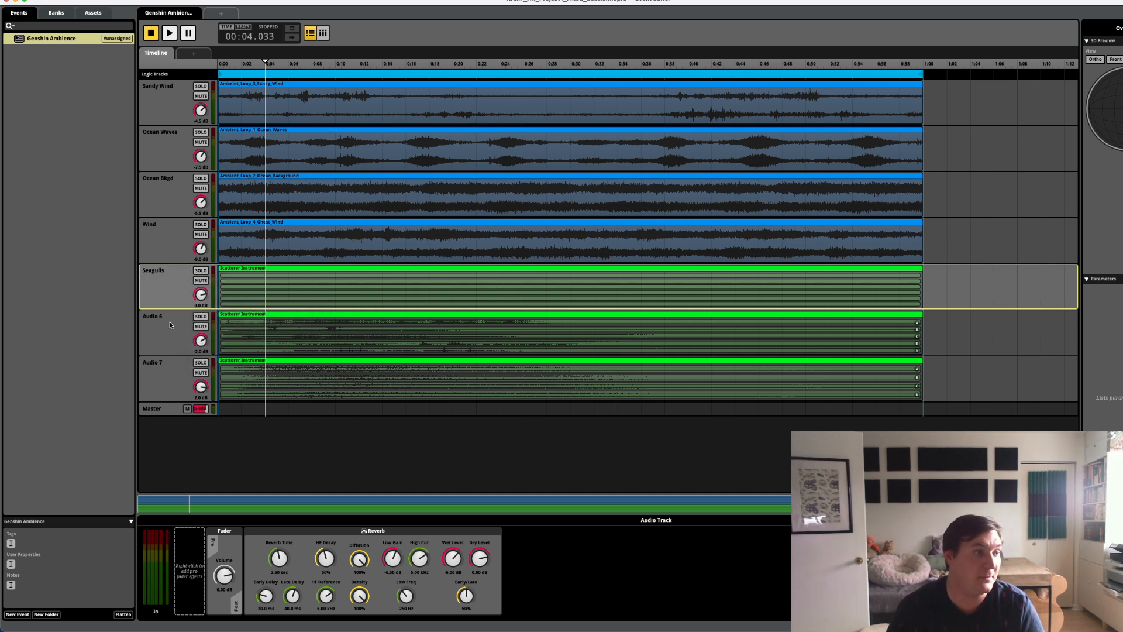
left_click(185, 369)
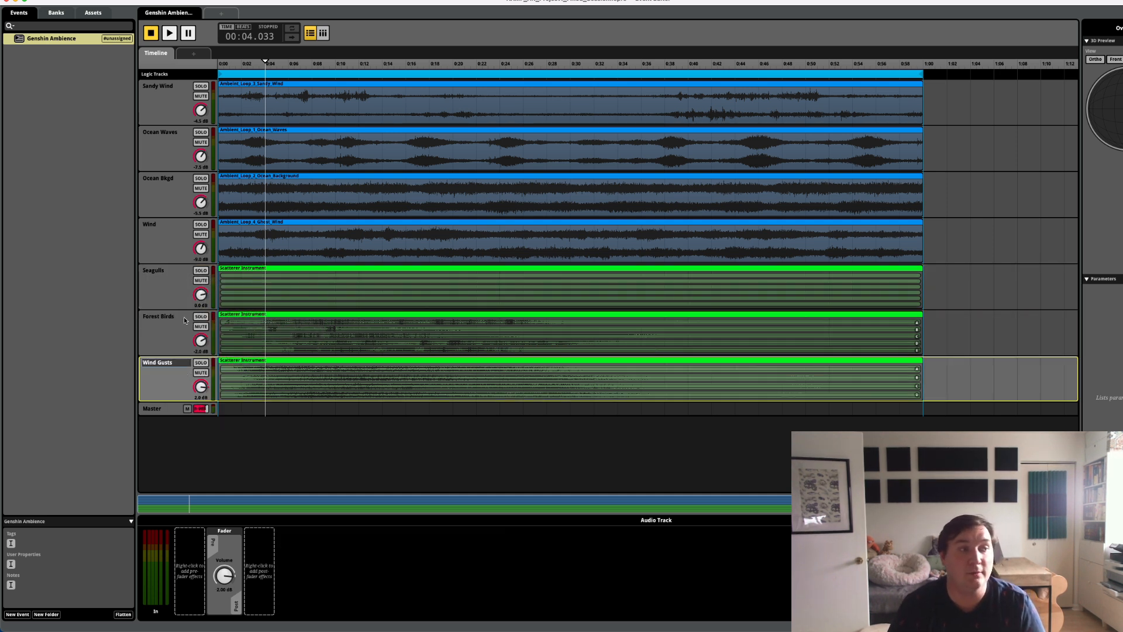
left_click(183, 317)
left_click(169, 265)
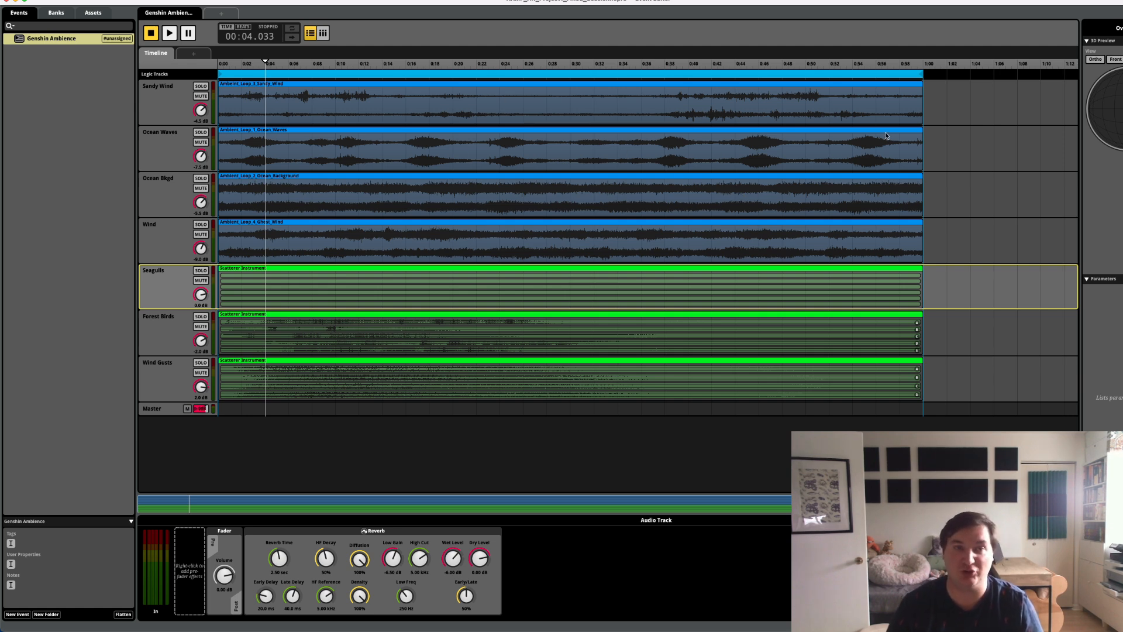
- Review the Sandy Wind instrument and the effect chains of the Seagulls, Forest Birds and Wind Gusts tracks
left_click(910, 117)
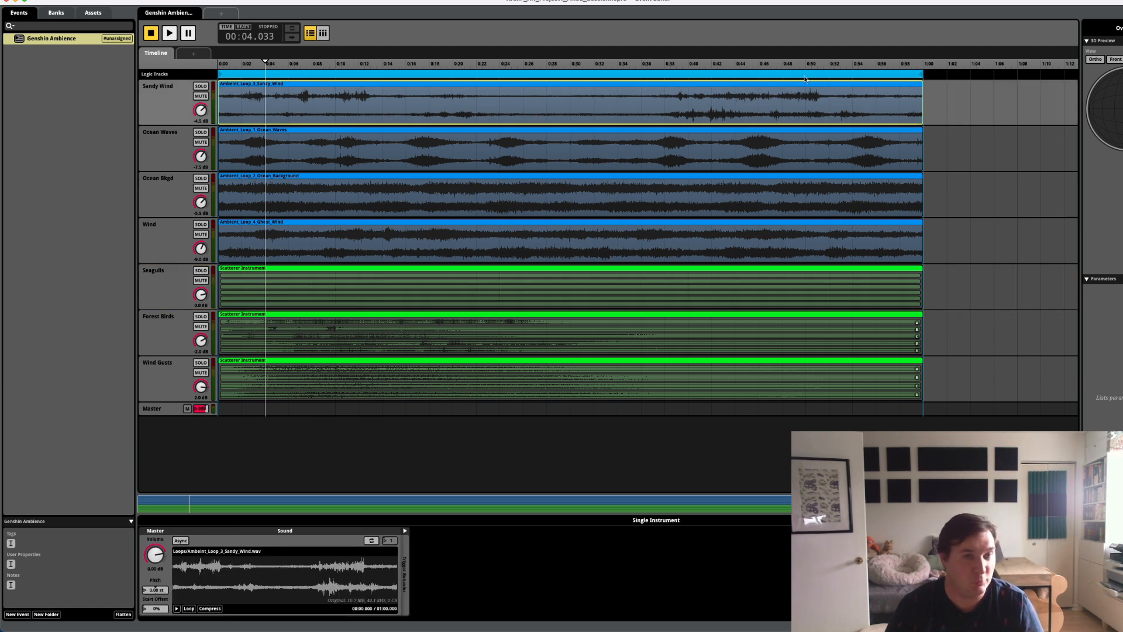
left_click(170, 289)
left_click(181, 348)
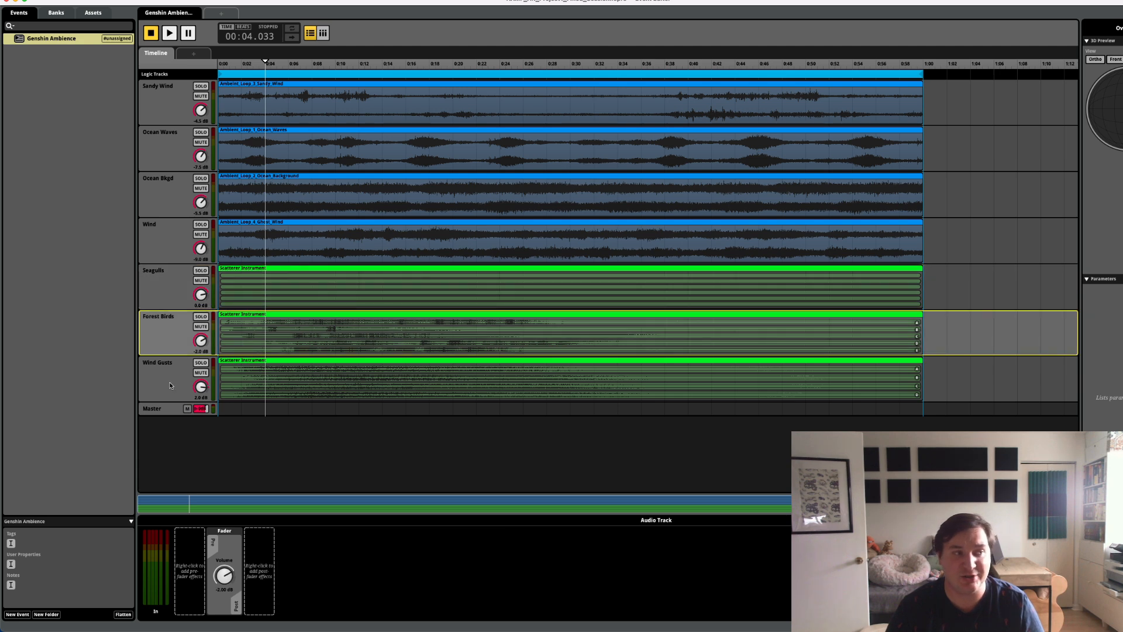
left_click(169, 382)
left_click(163, 347)
left_click(170, 296)
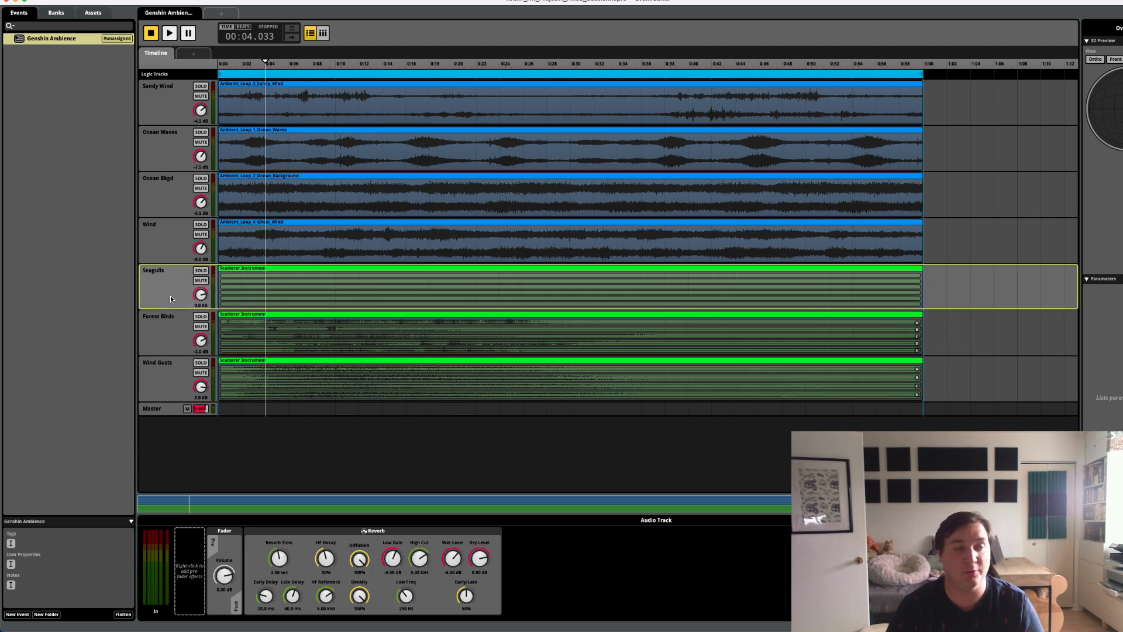
left_click(182, 335)
left_click(169, 375)
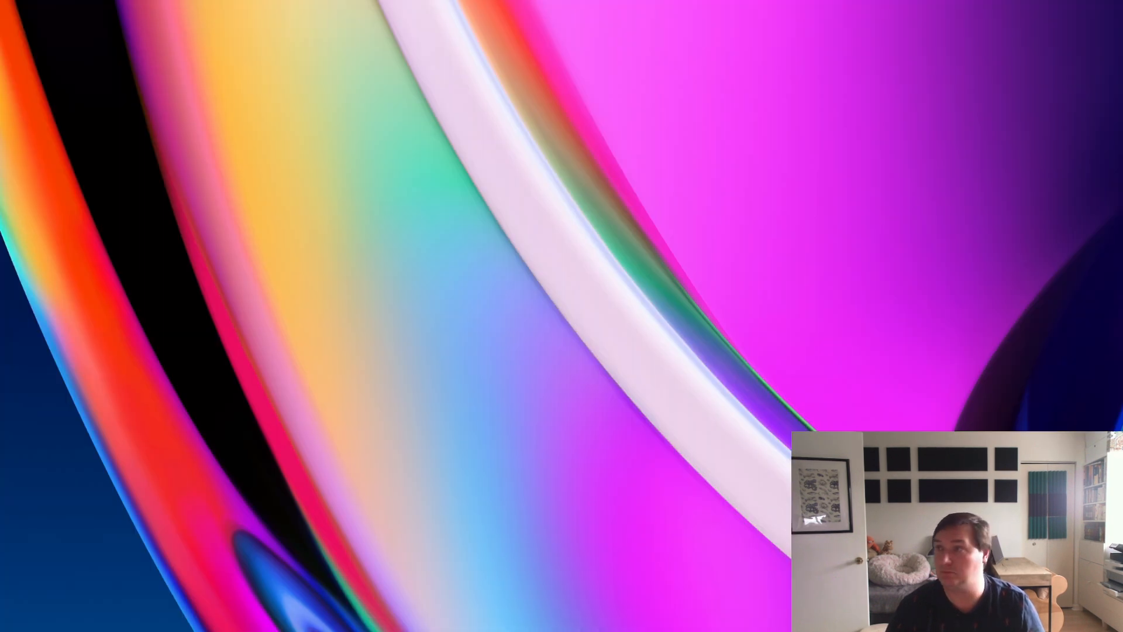
- Switch to Finder and examine the project file and the Assets and Metadata folders of the FMOD session
key("super+Tab")
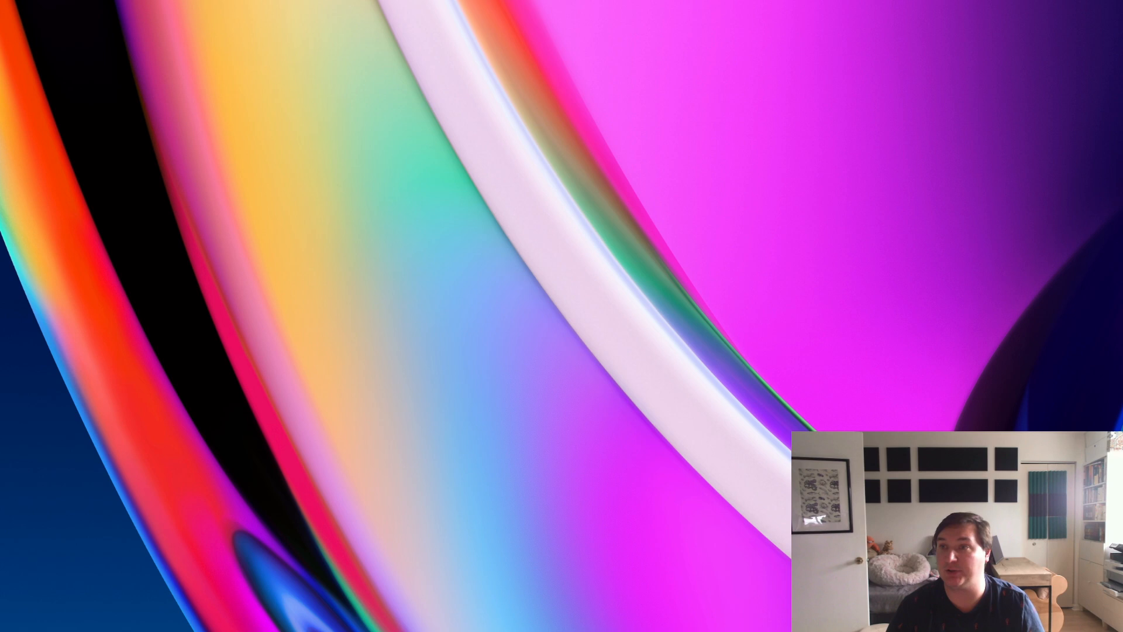
left_click_drag(889, 110, 625, 110)
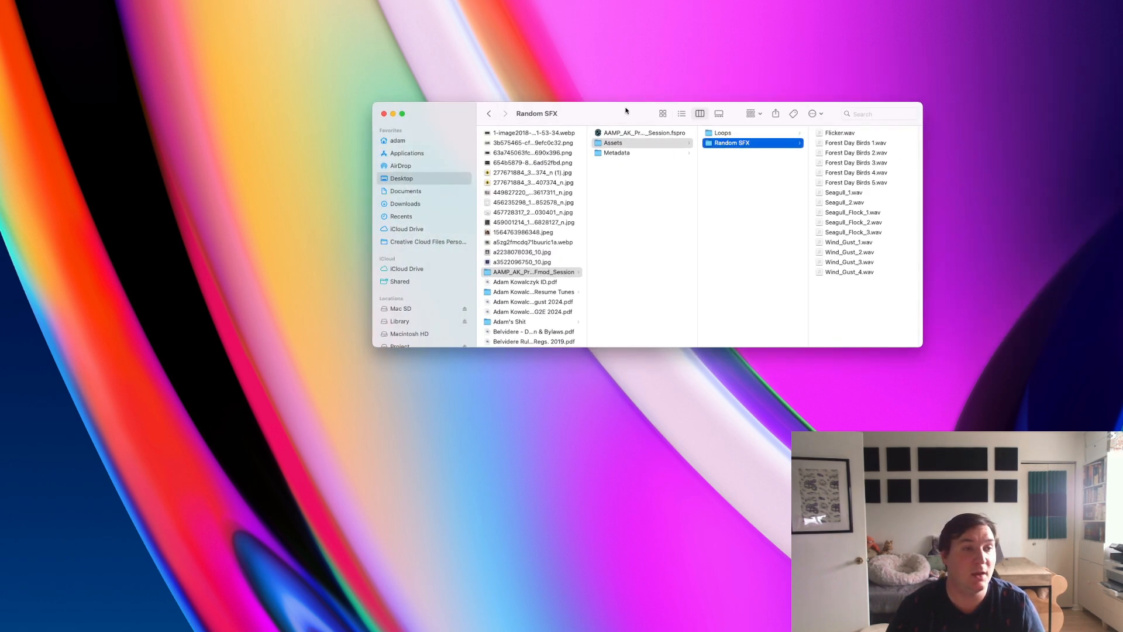
left_click(651, 134)
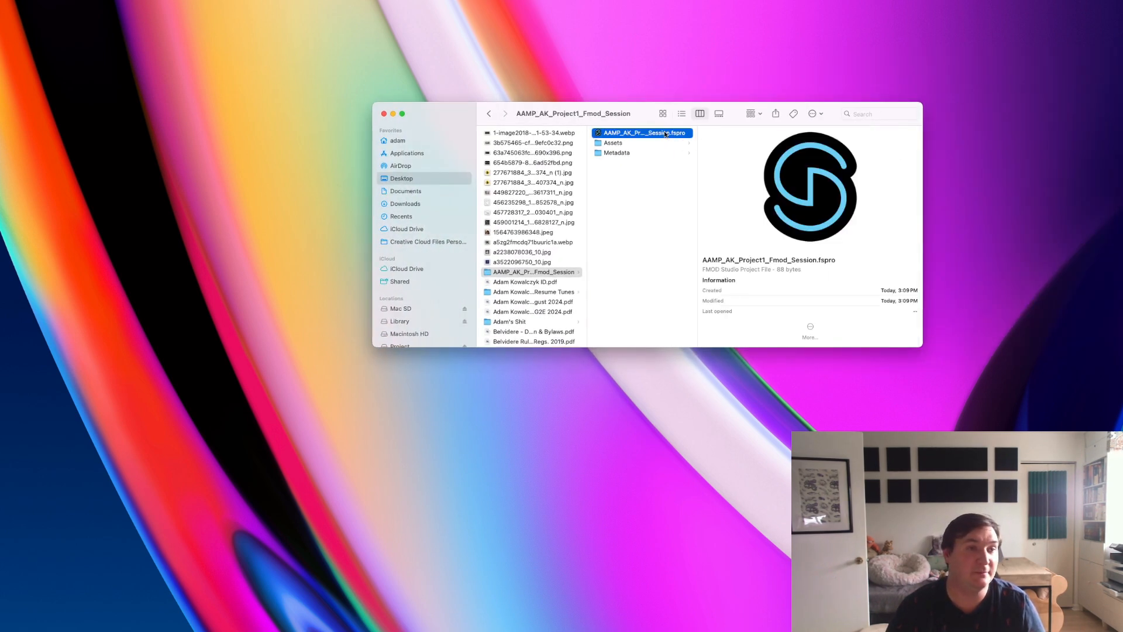
left_click(632, 143)
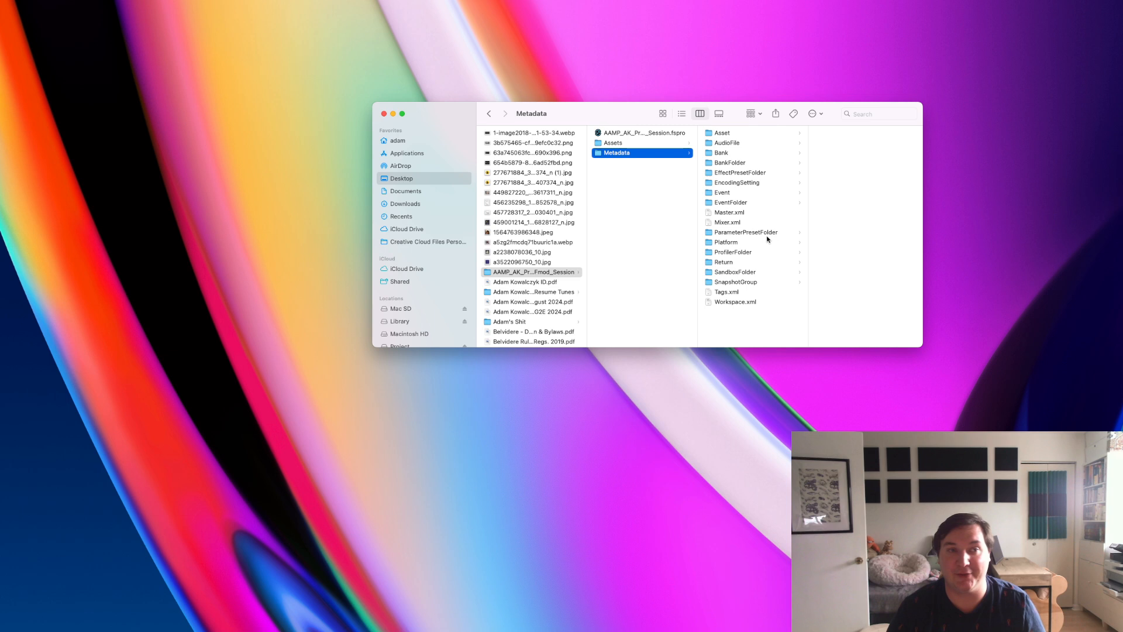
left_click(655, 144)
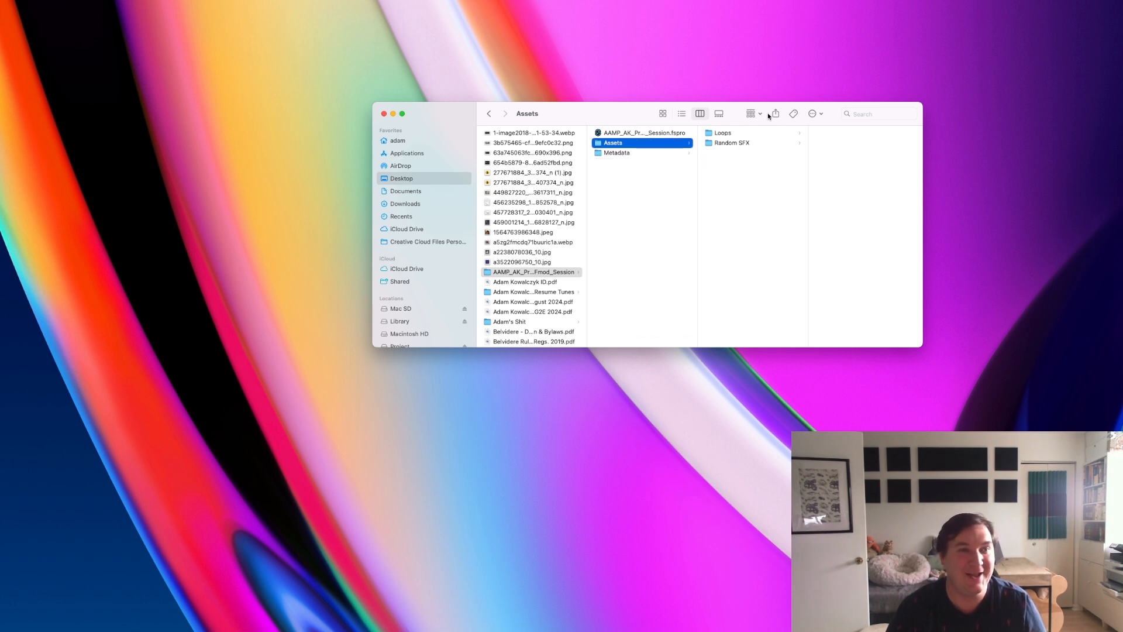
left_click(762, 133)
left_click(765, 143)
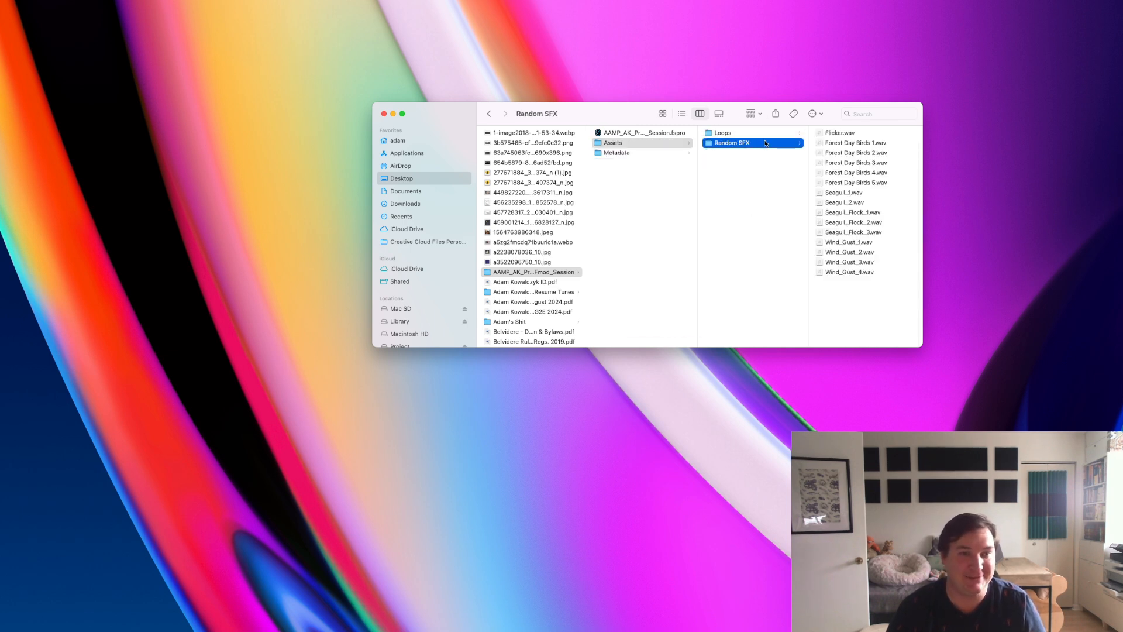
- Compress the AAMP_AK_Project1_Fmod_Session folder on the Desktop into a ZIP archive and select the archive
left_click(554, 273)
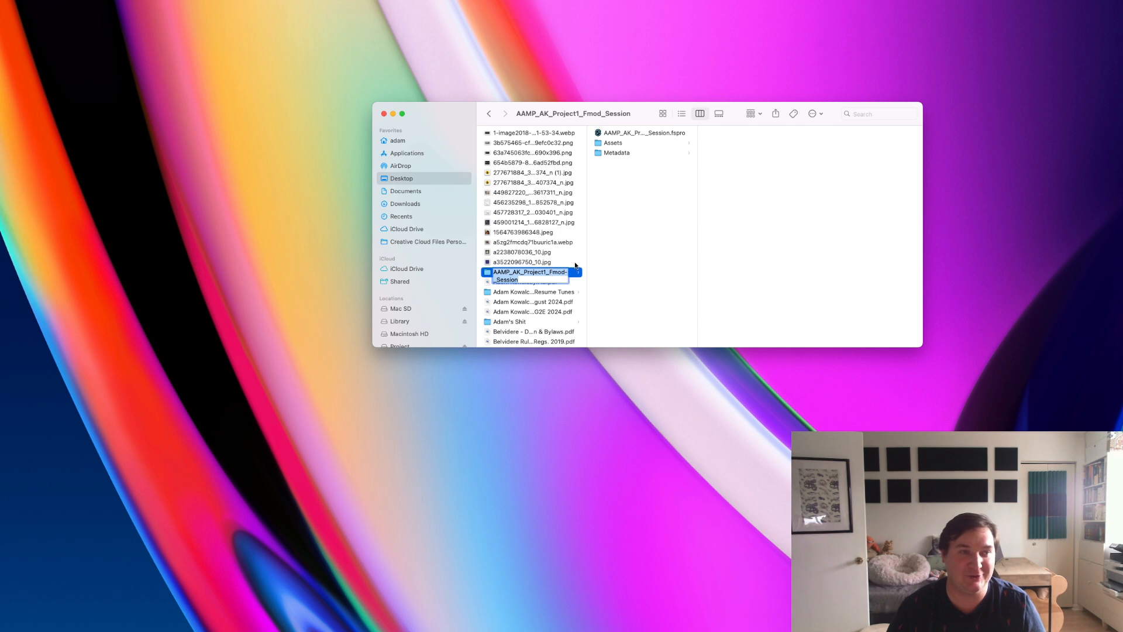
left_click(576, 265)
left_click(565, 273)
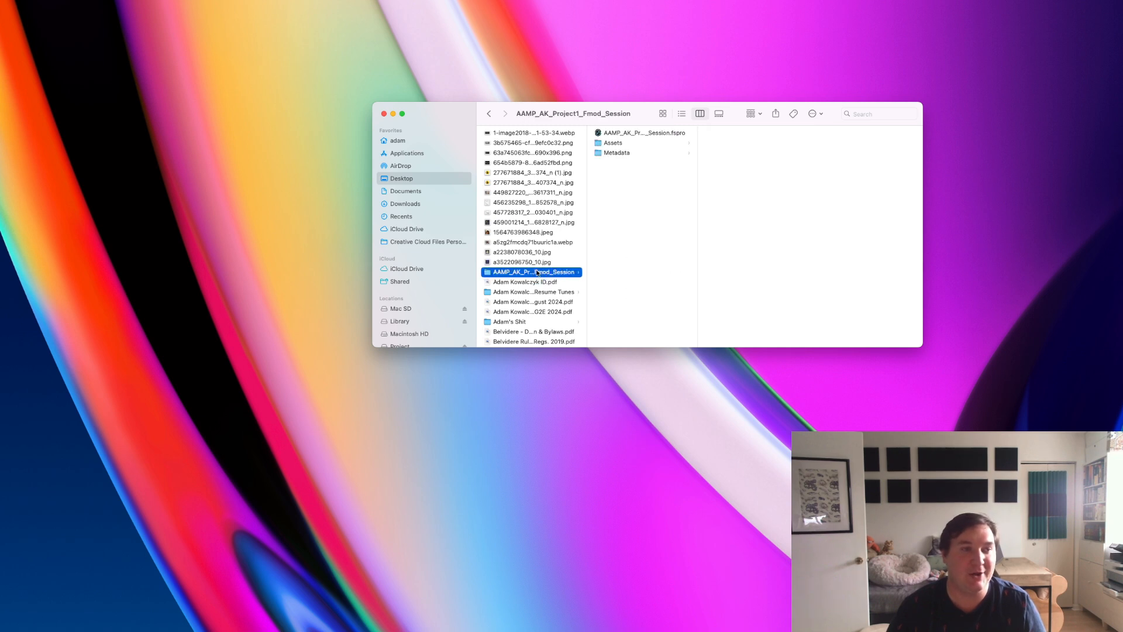
right_click(537, 272)
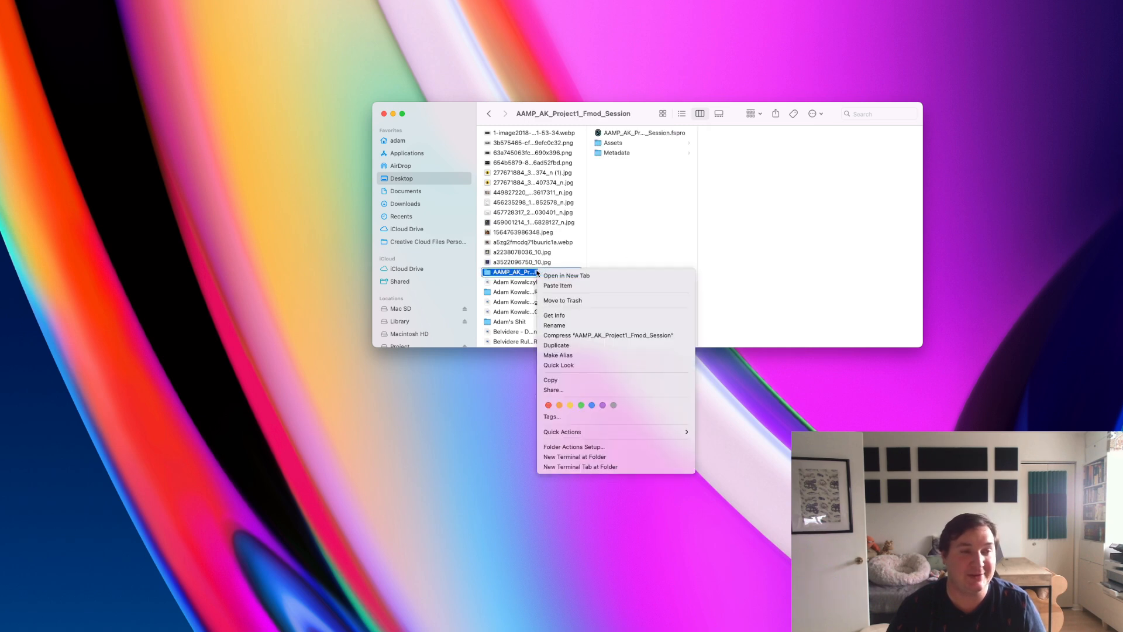
left_click(579, 336)
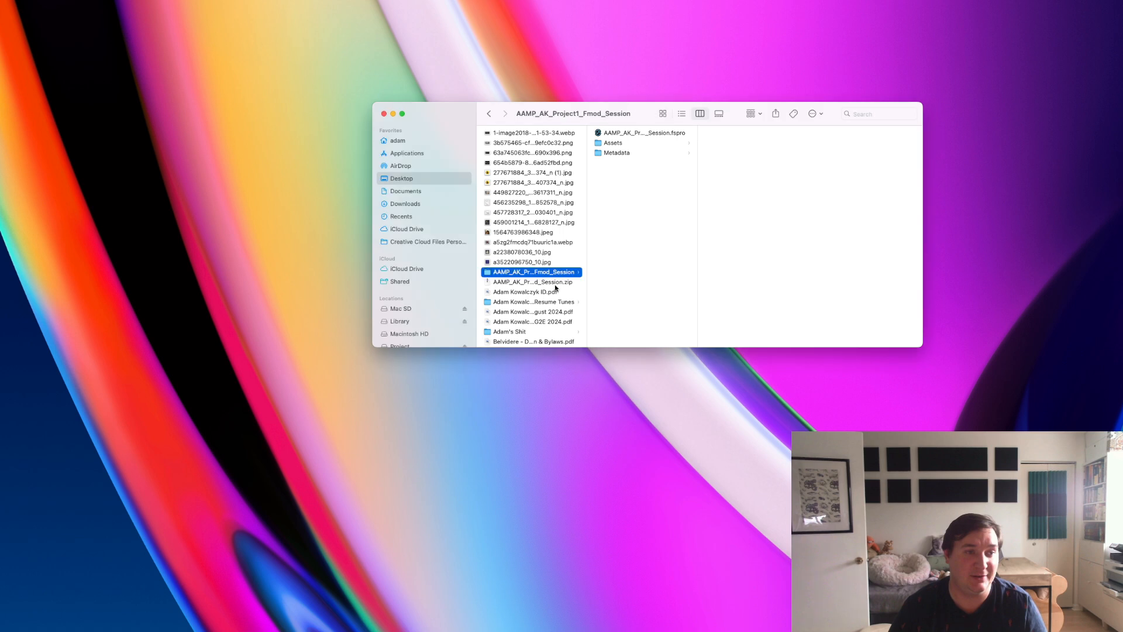
left_click(558, 283)
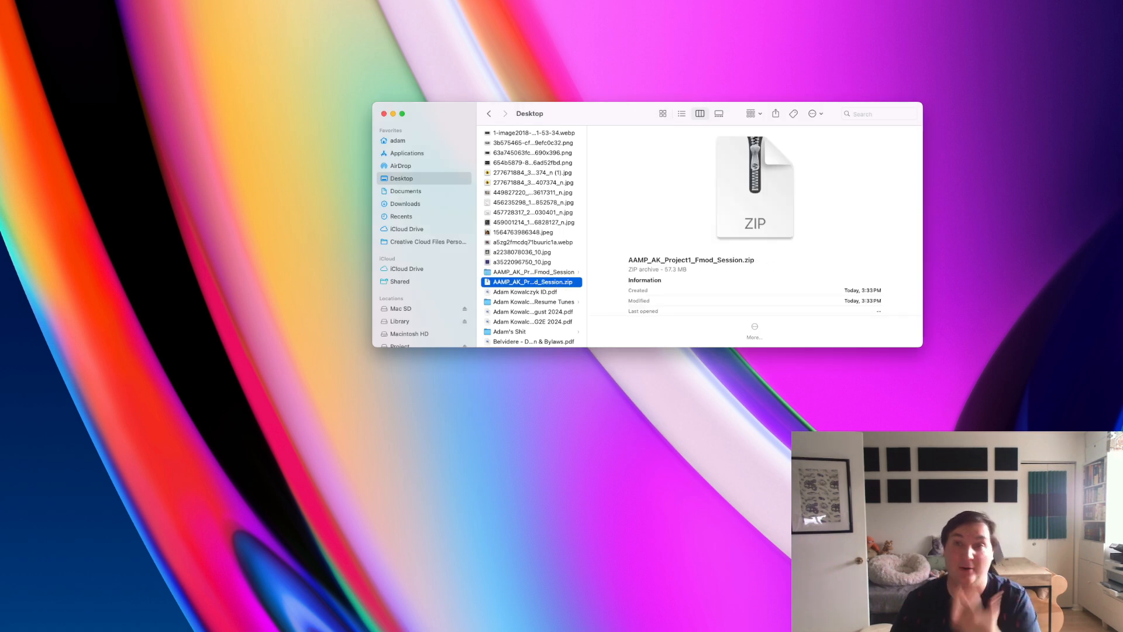